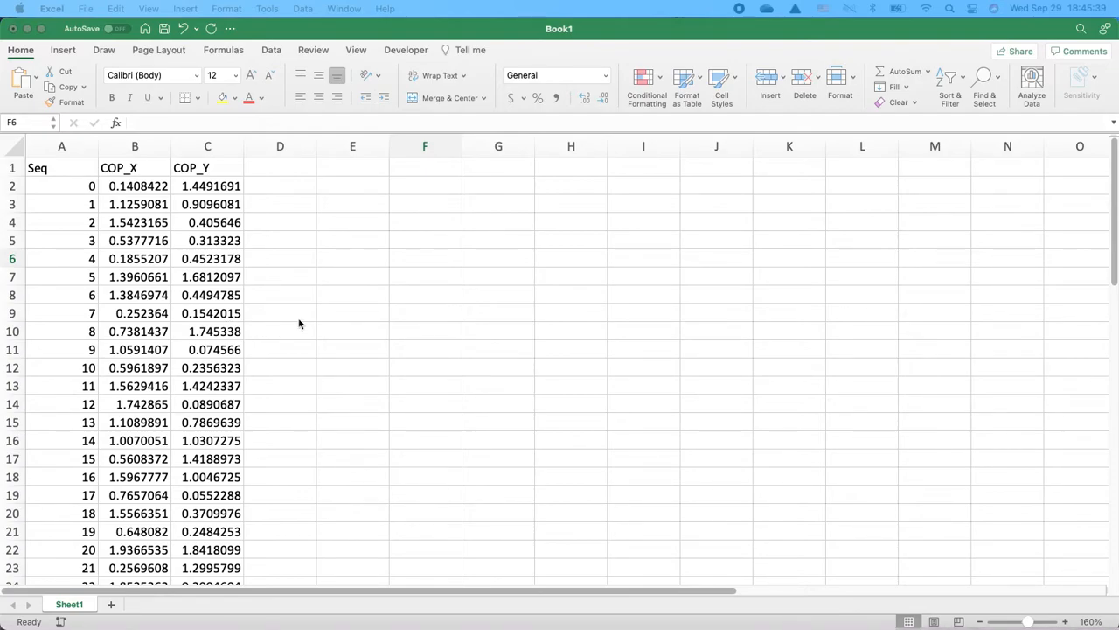
- Add a COPX_path header in D1 and enter 0 as its first value in D2
left_click(283, 161)
left_click(273, 165)
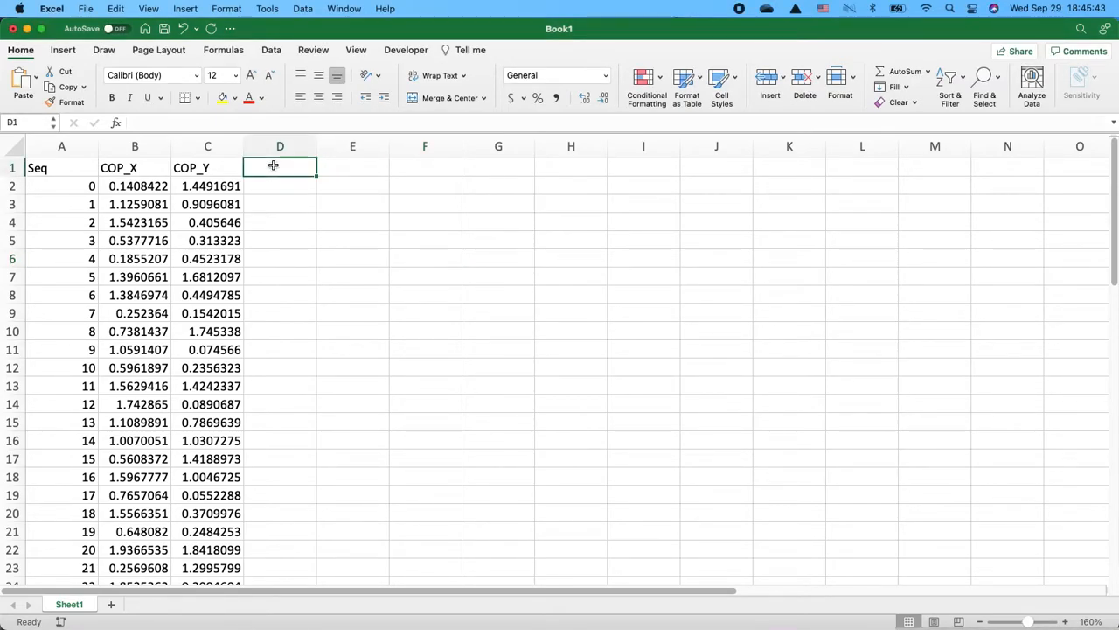
type("COPX_")
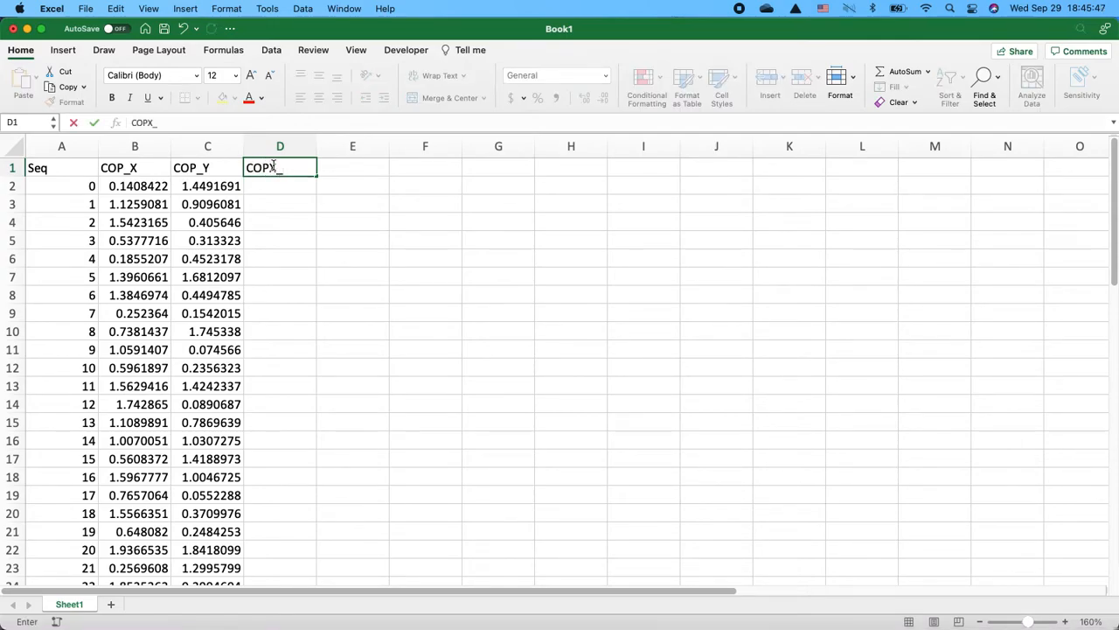
type("path")
key("Return")
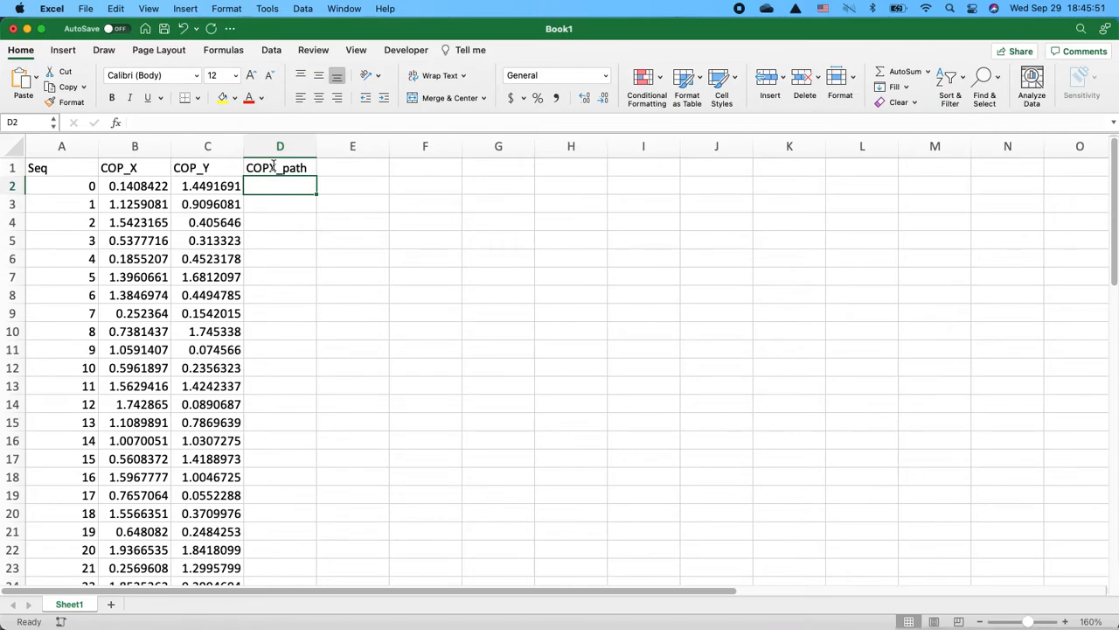
type("0")
key("Return")
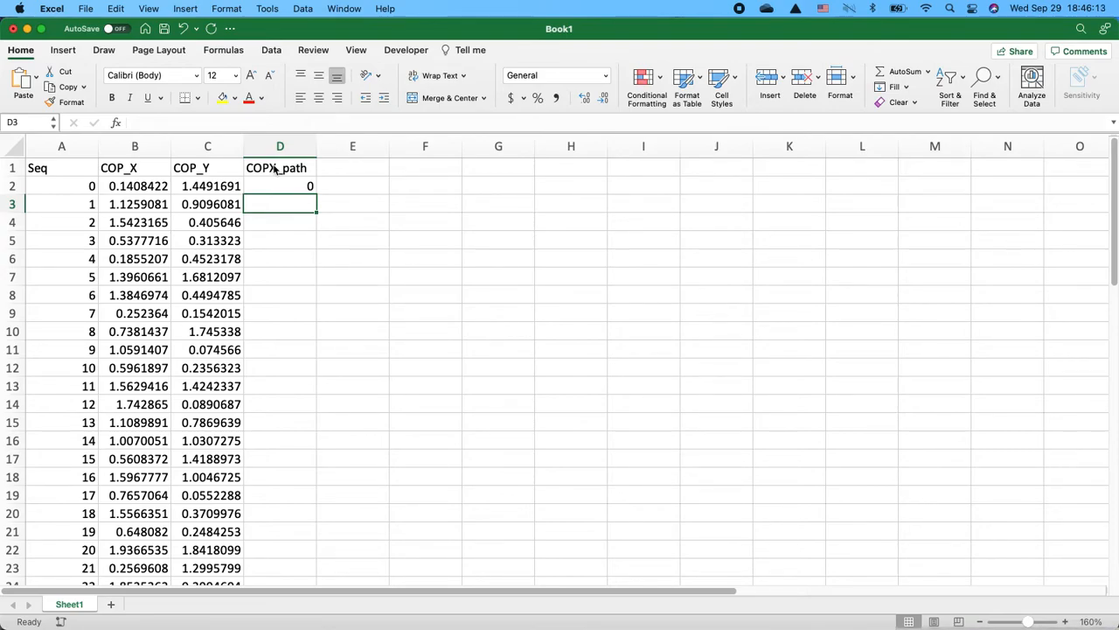
- Enter =ABS(B3-B2) in D3 and fill the formula down the COPX_path column
type("=abs")
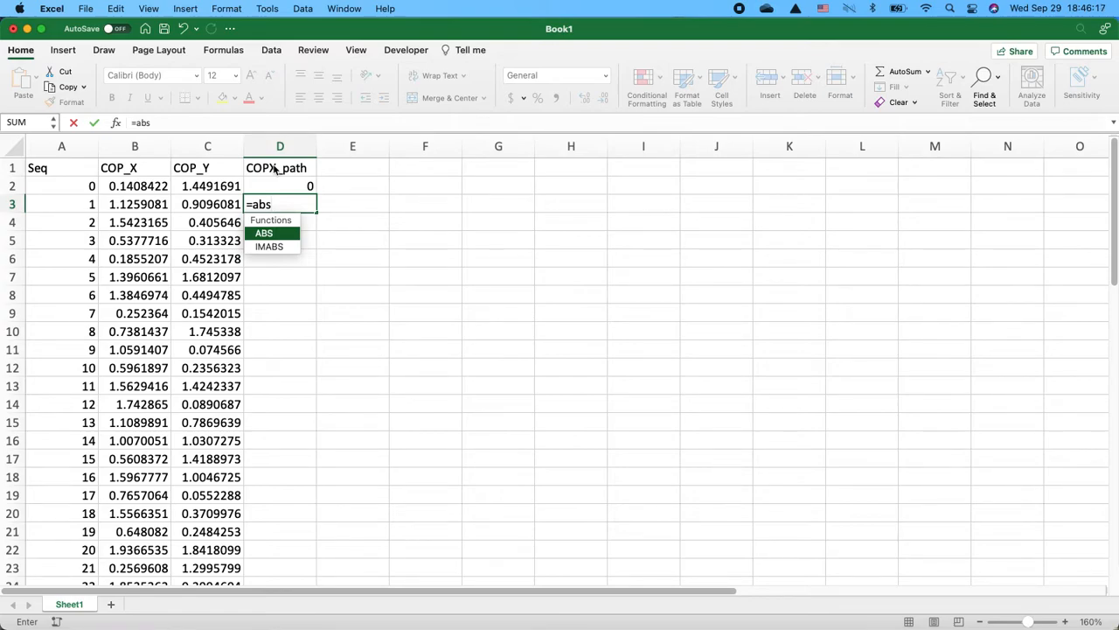
key("Tab")
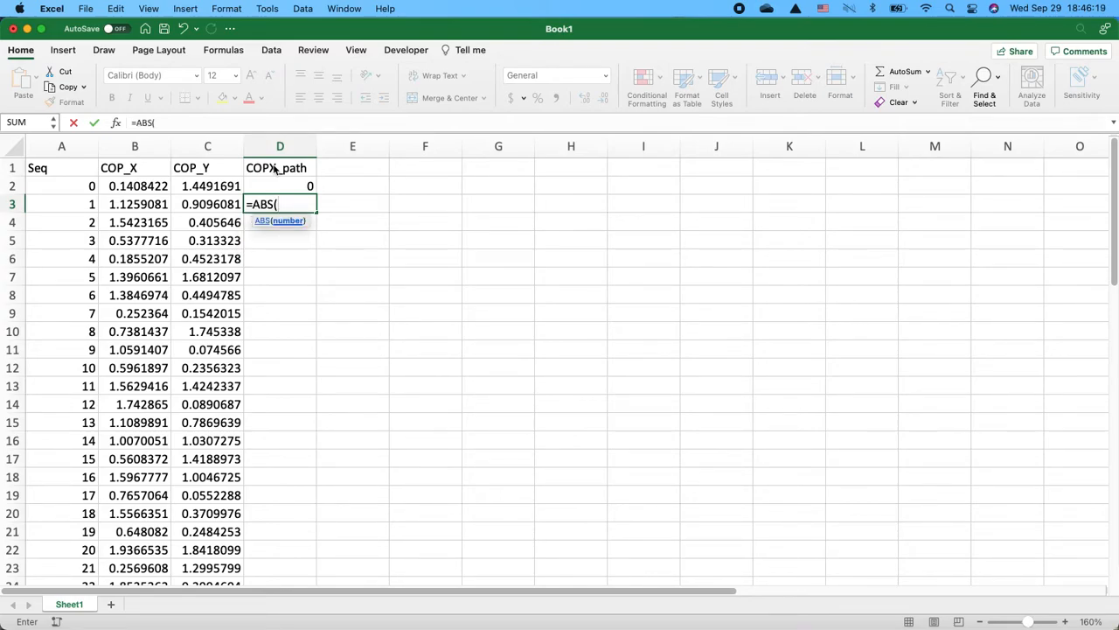
left_click(128, 205)
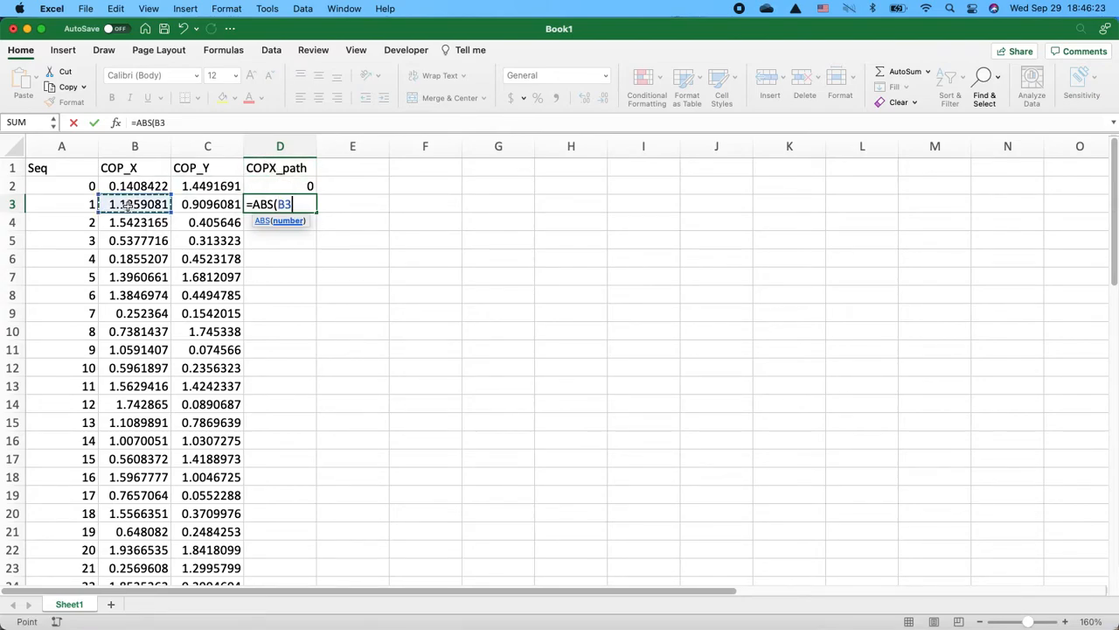
type("-")
left_click(128, 185)
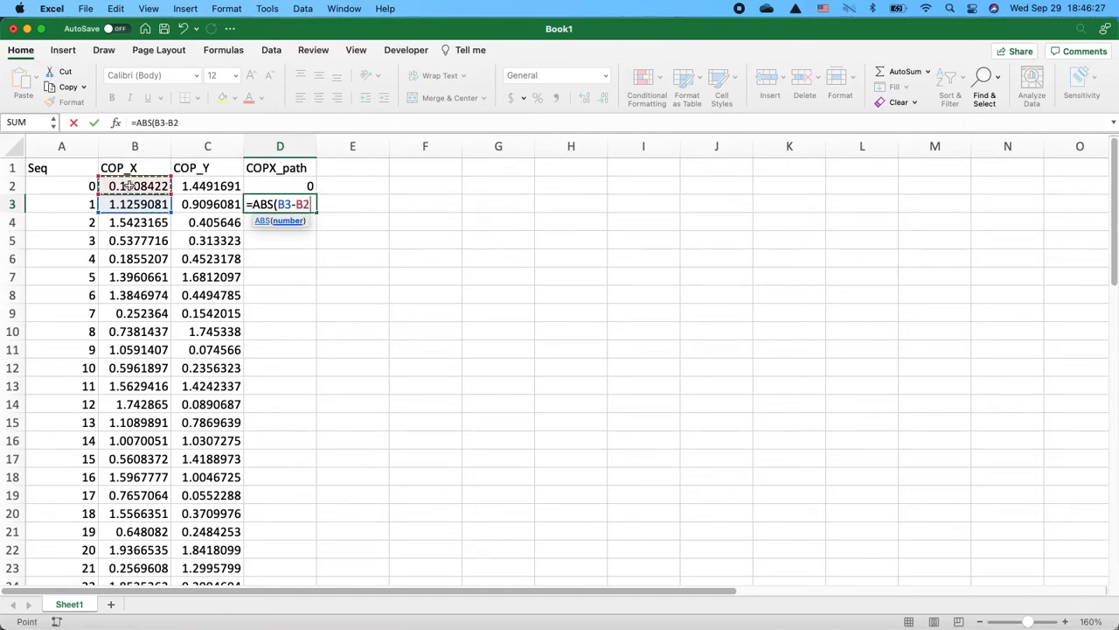
type(")")
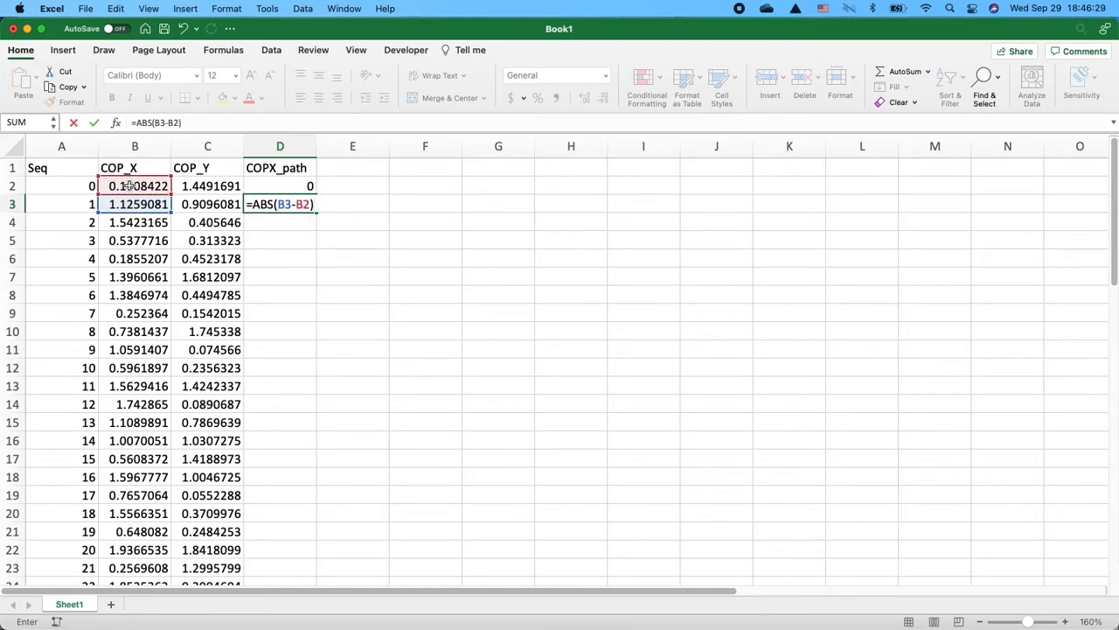
key("Return")
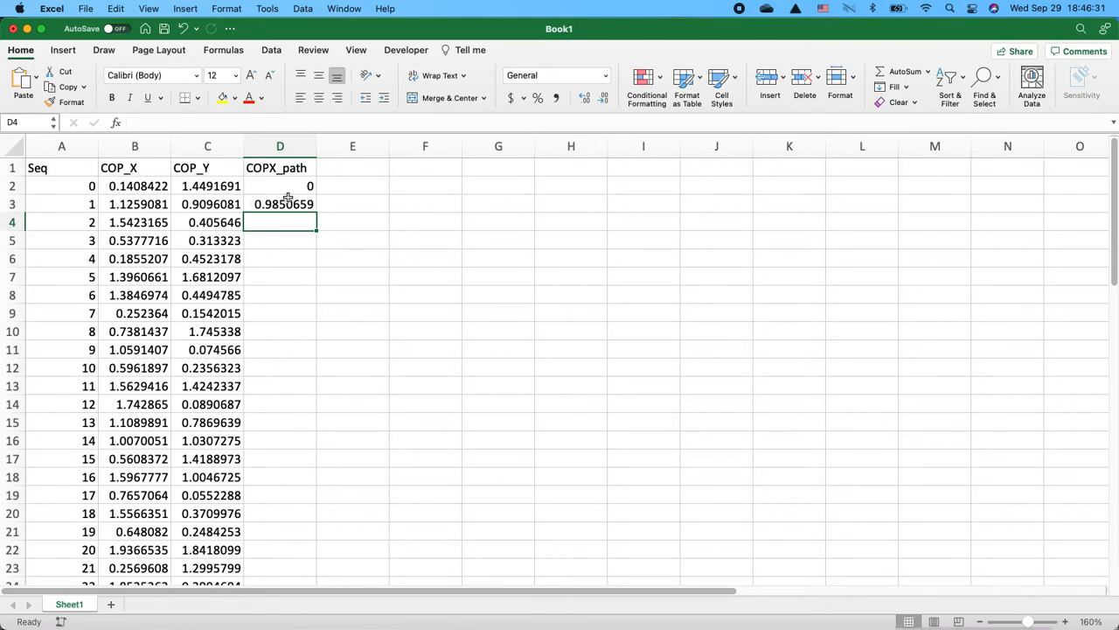
left_click(289, 200)
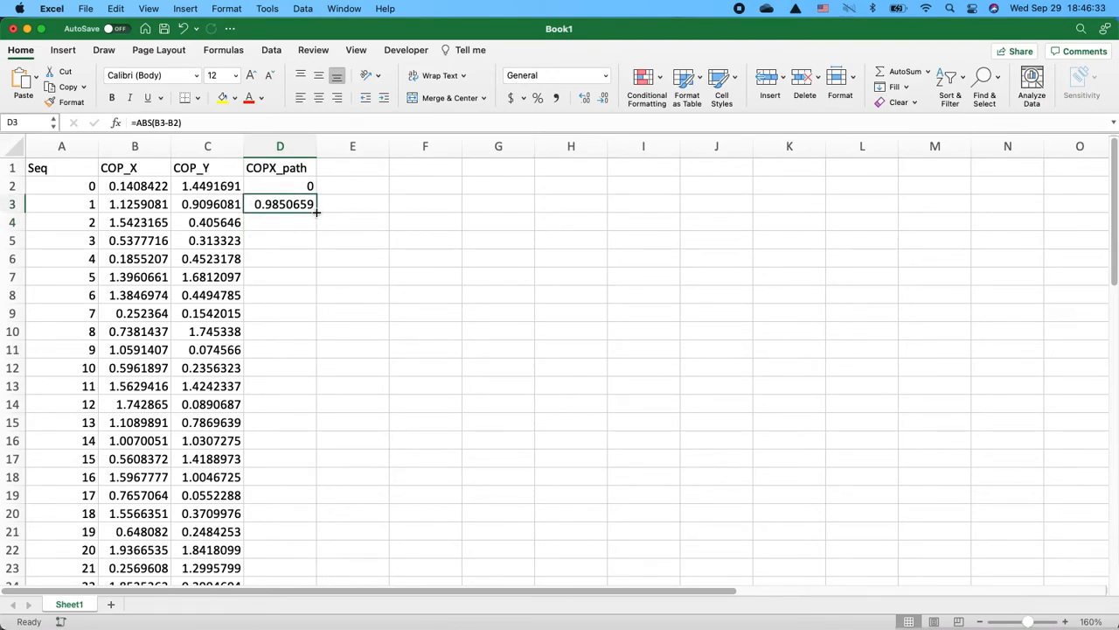
double_click(316, 212)
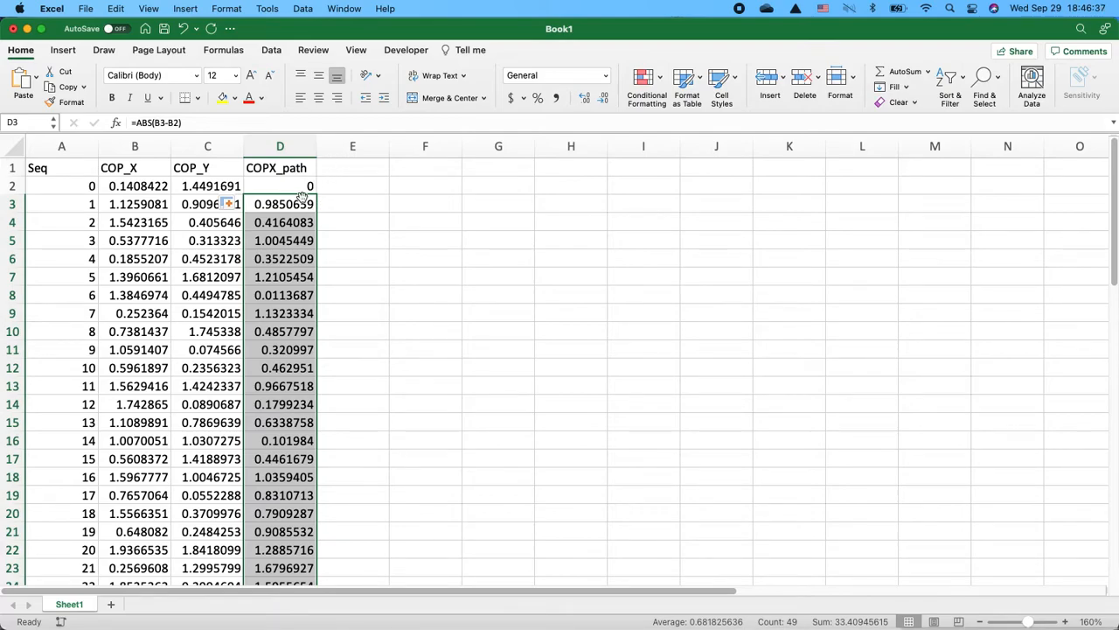
- Add a COPY_path header in E1 and enter 0 as its first value in E2
left_click(336, 166)
type("CP")
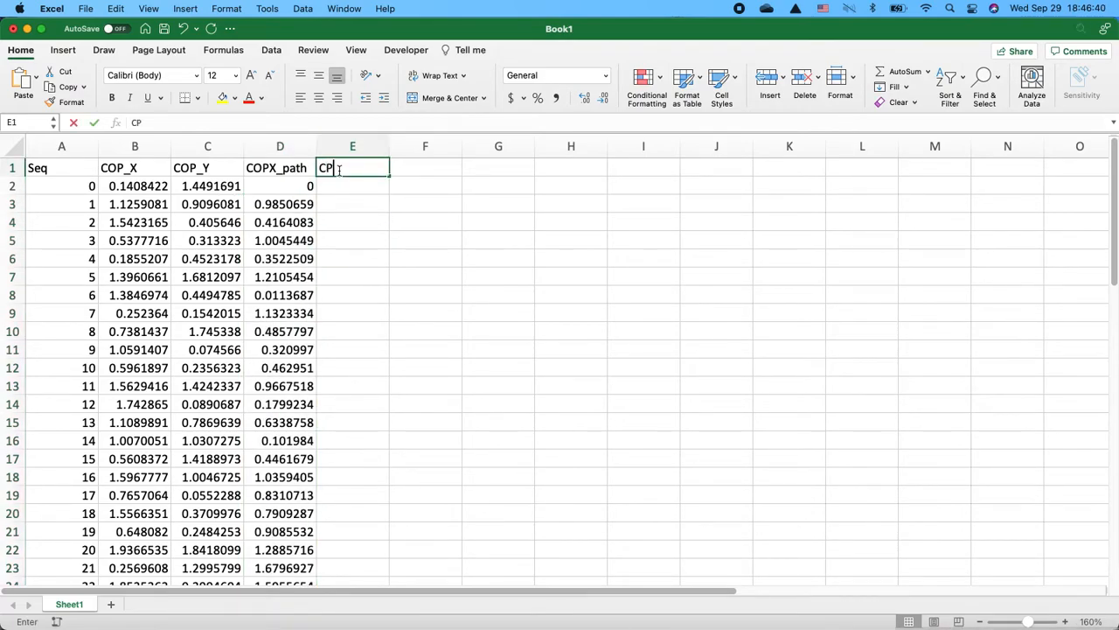
key("BackSpace")
type("OPY")
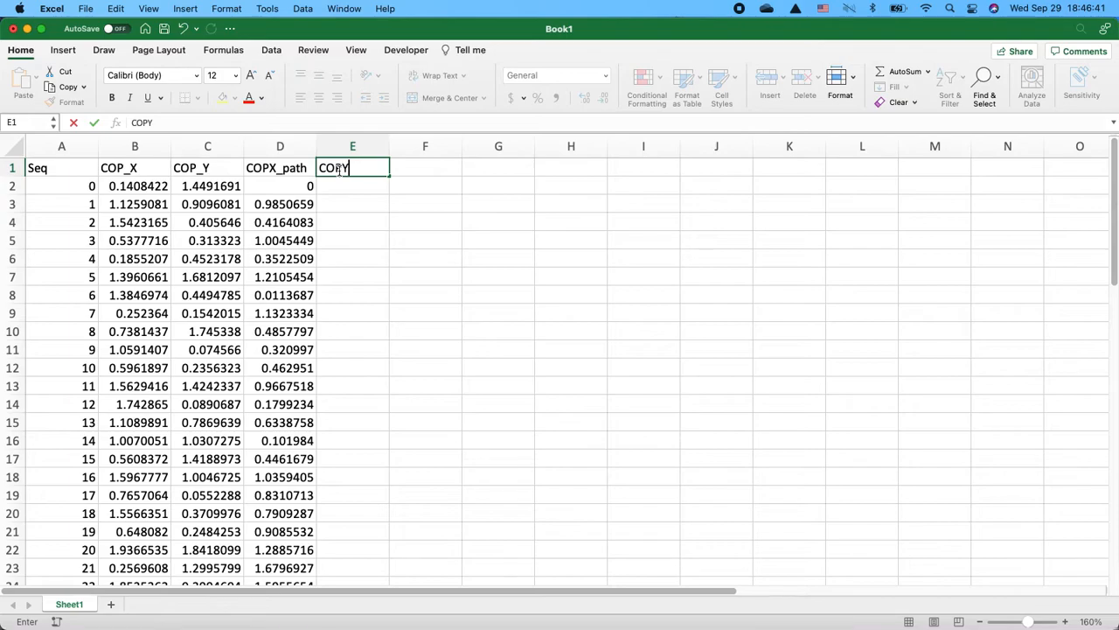
type("_path")
key("Return")
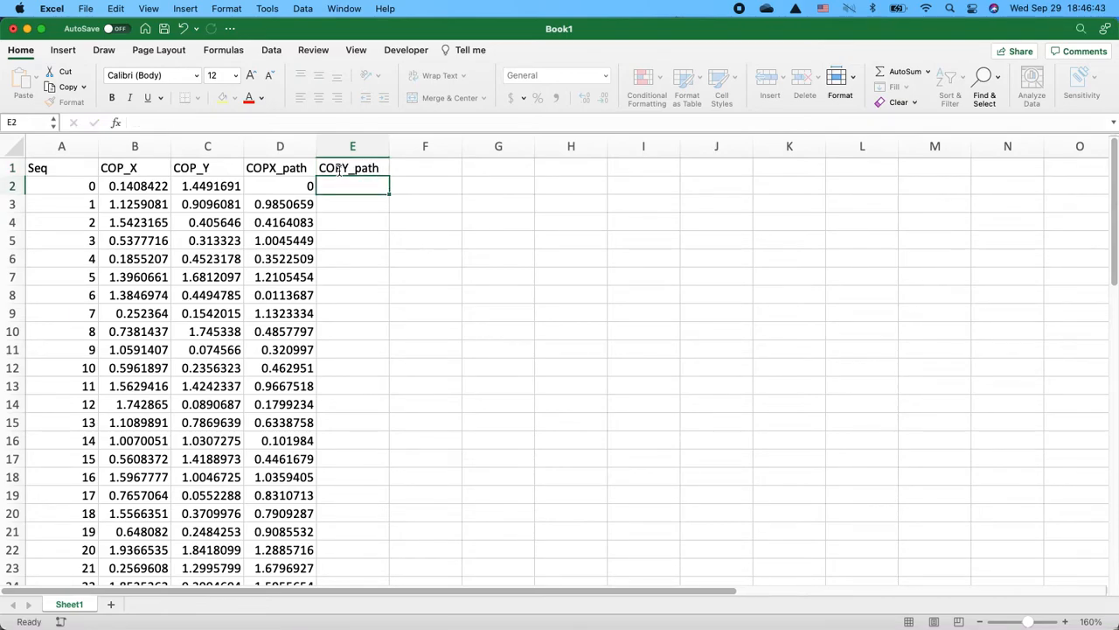
type("0")
key("Return")
- Enter =ABS(C3-C2) in E3 and fill the formula down the COPY_path column
type("=abs")
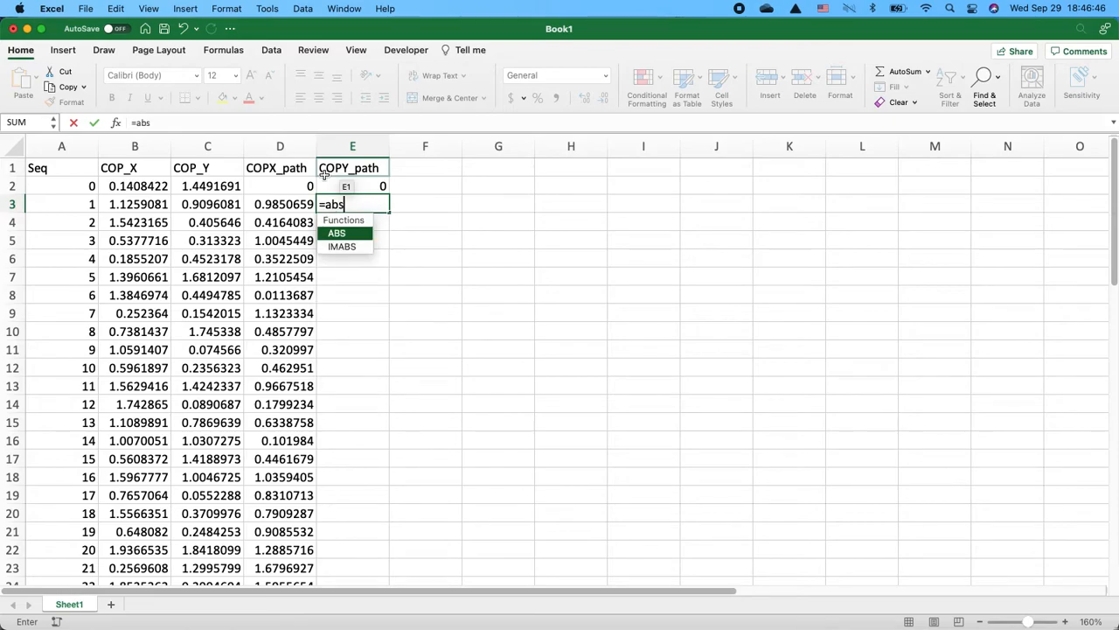
key("Tab")
left_click(225, 204)
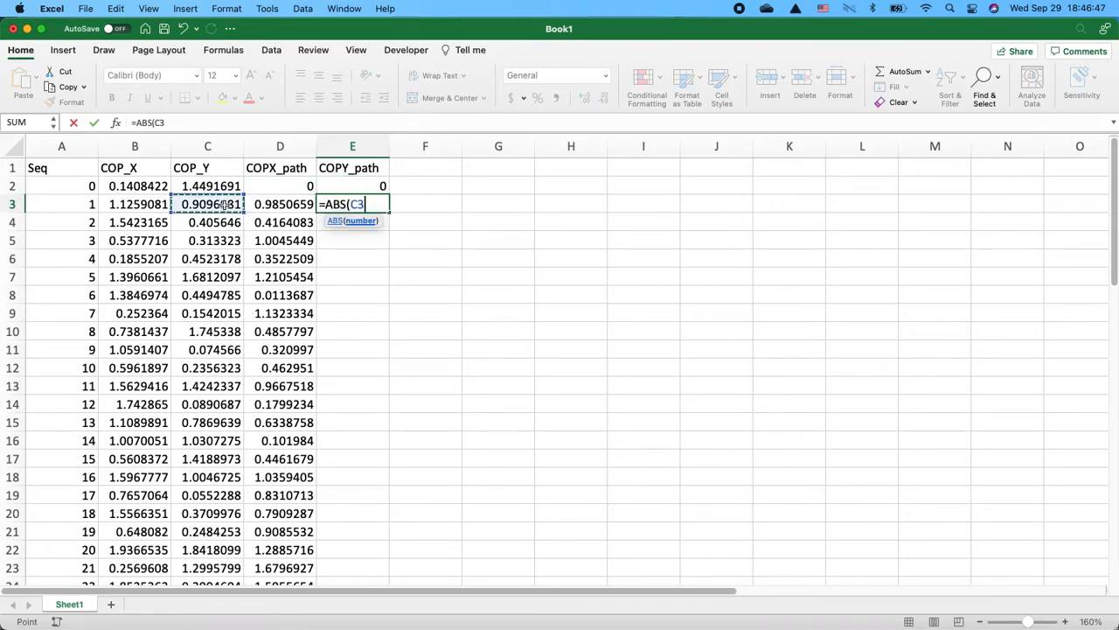
type("-")
left_click(229, 184)
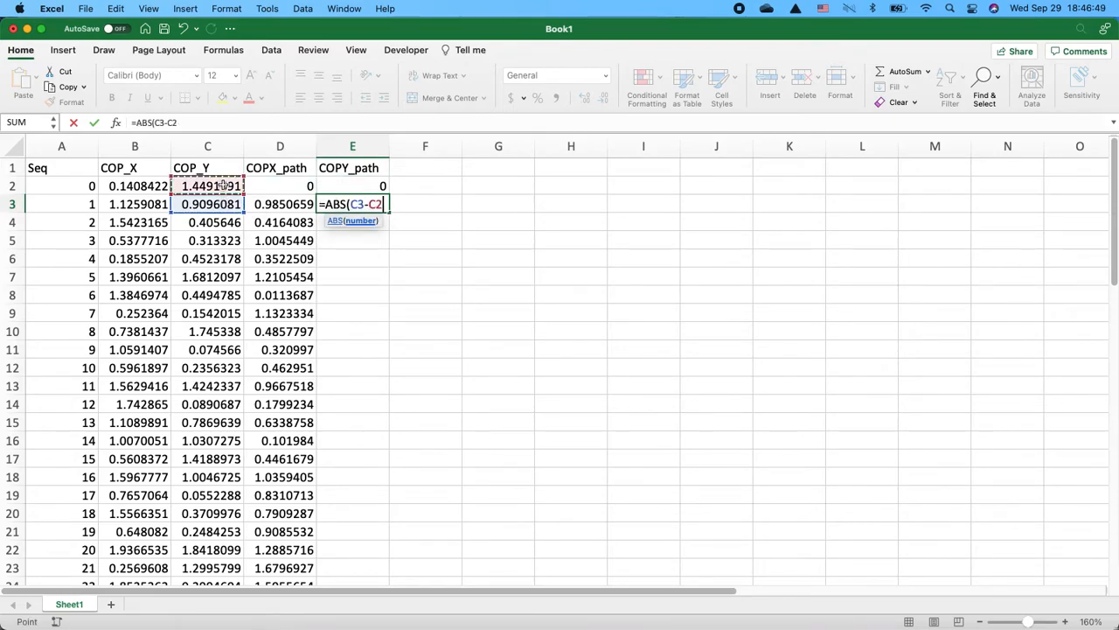
key("Return")
left_click(374, 204)
left_click(393, 219)
left_click(377, 202)
double_click(388, 207)
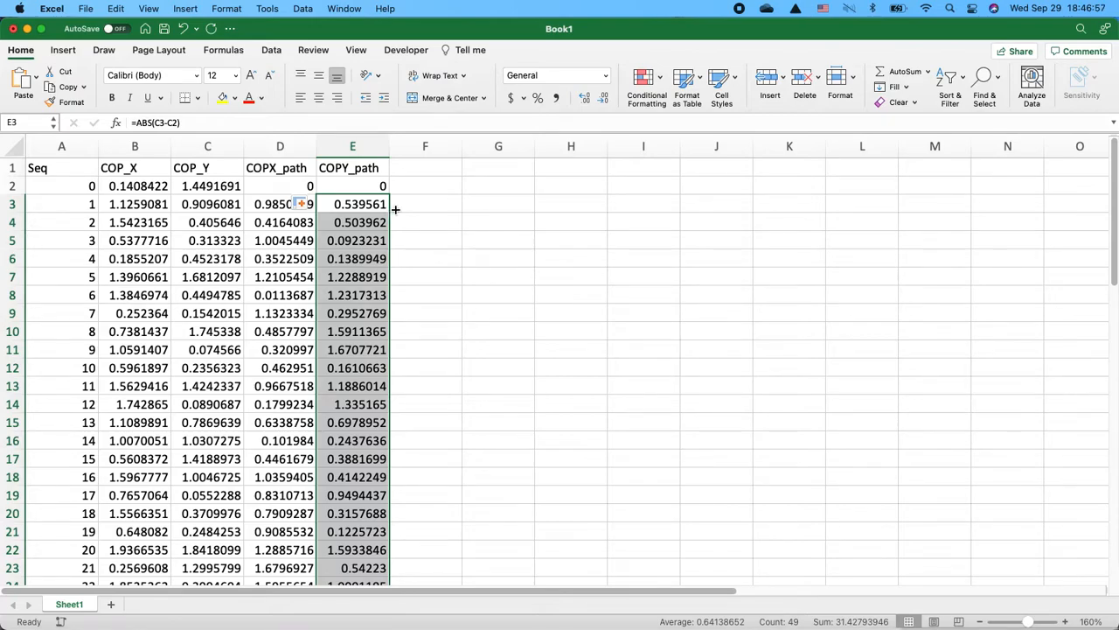
- Add headers COPX_totalpath in F1 and COPY_totalpath in G1
left_click(471, 169)
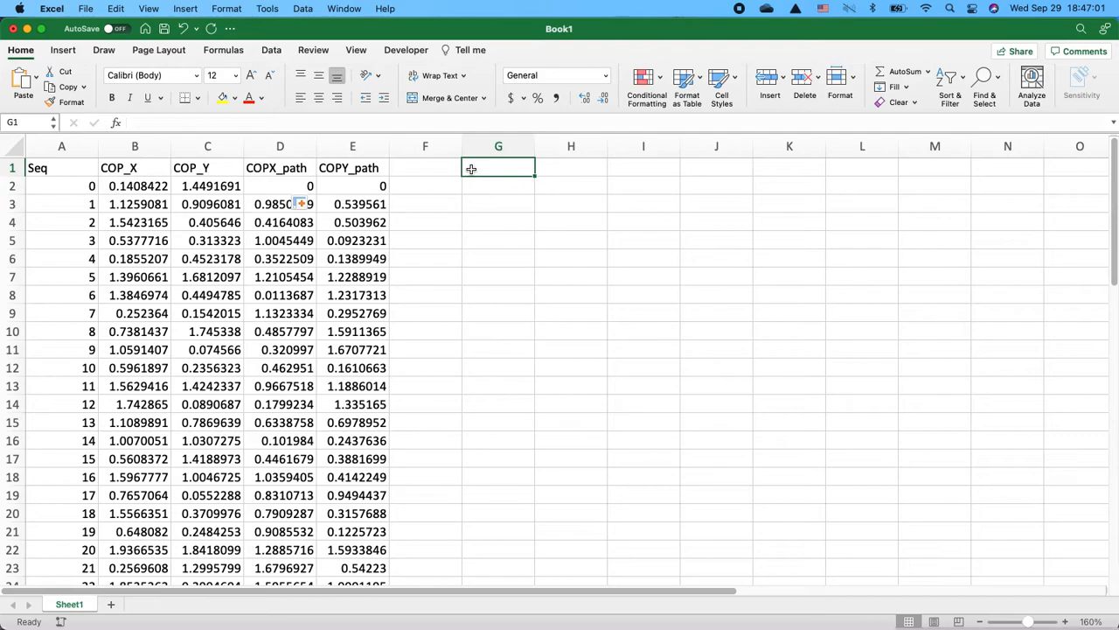
key("Left")
type("COPX")
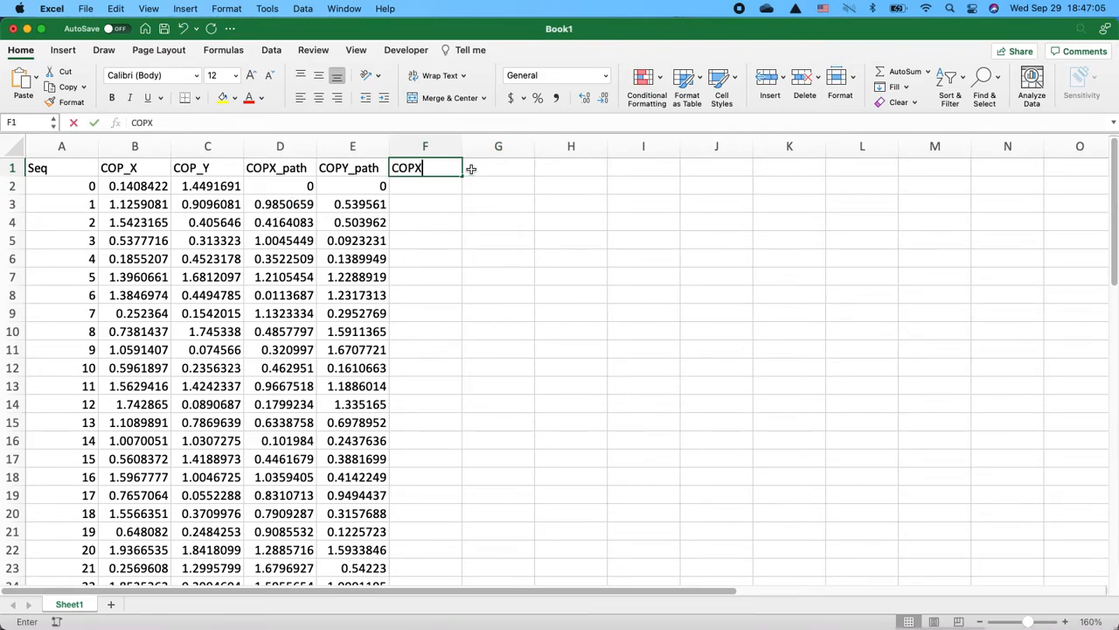
type("_totalpath")
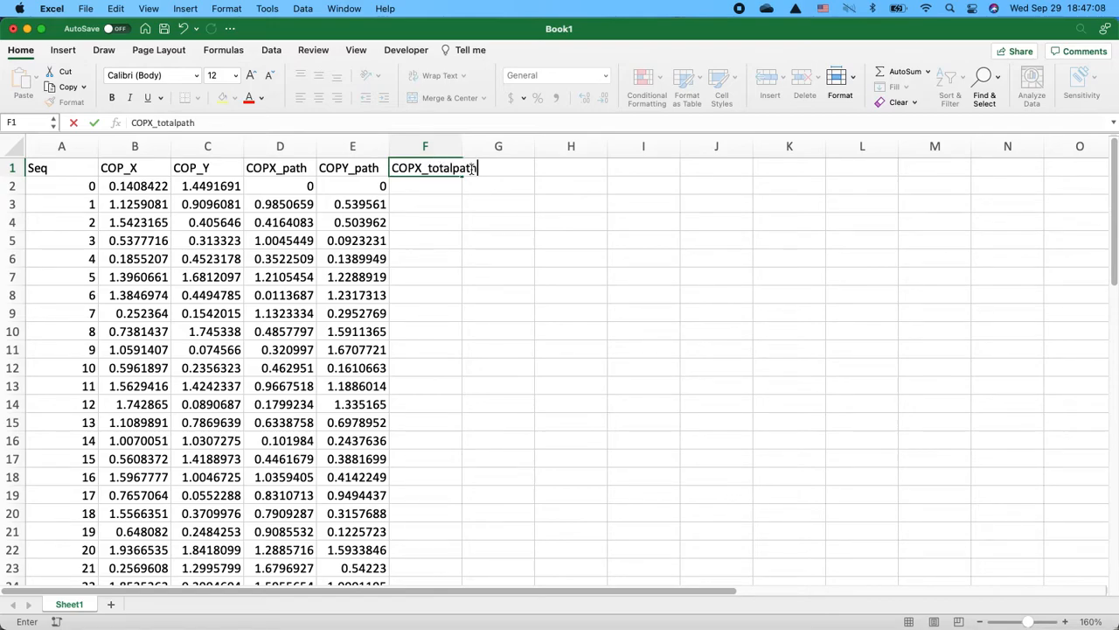
key("Tab")
type("COPY")
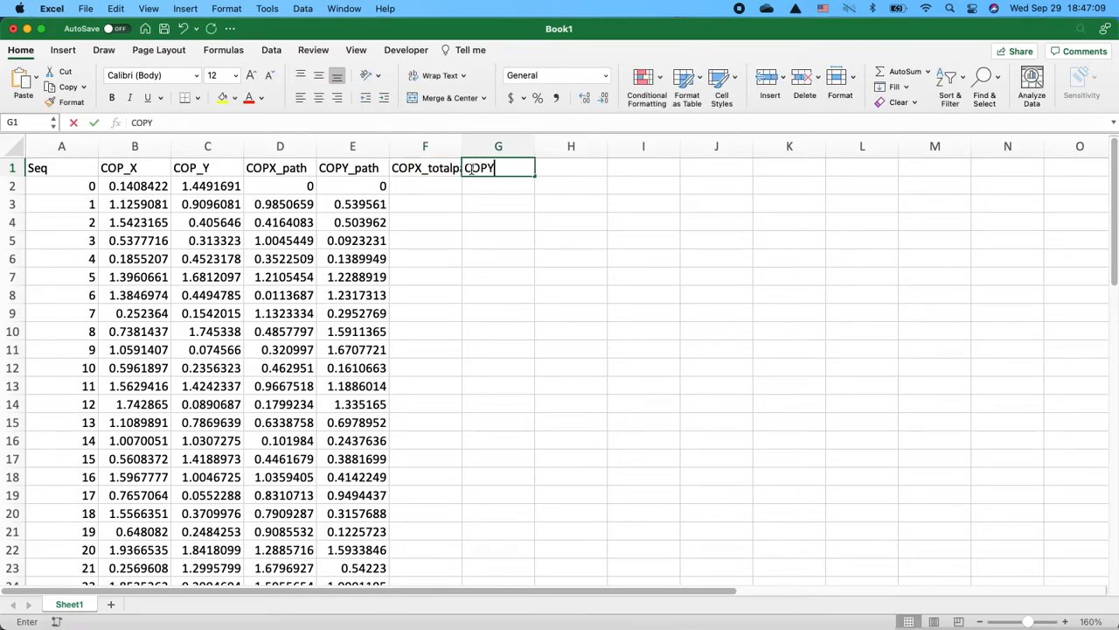
type("_totalpath")
key("Return")
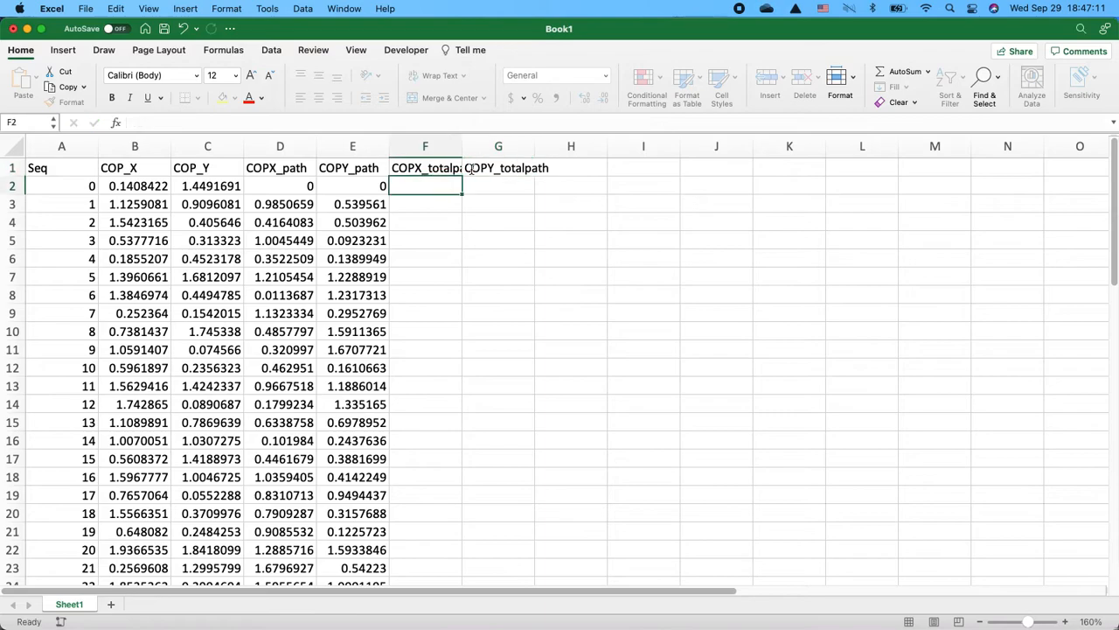
- Autofit the widths of columns F and G to their headers
double_click(461, 146)
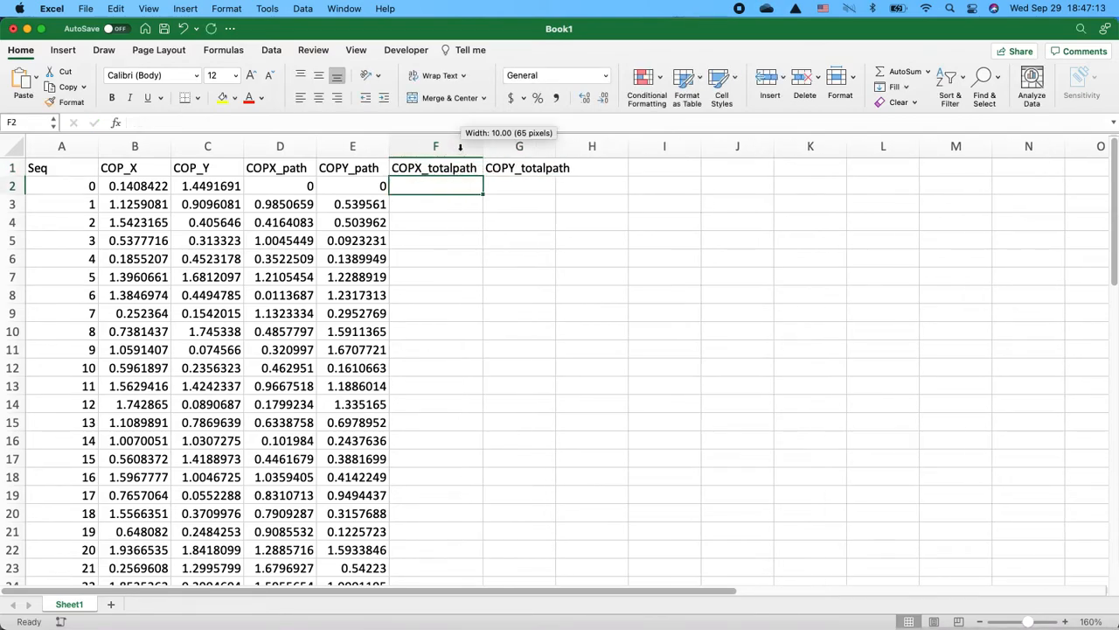
double_click(551, 145)
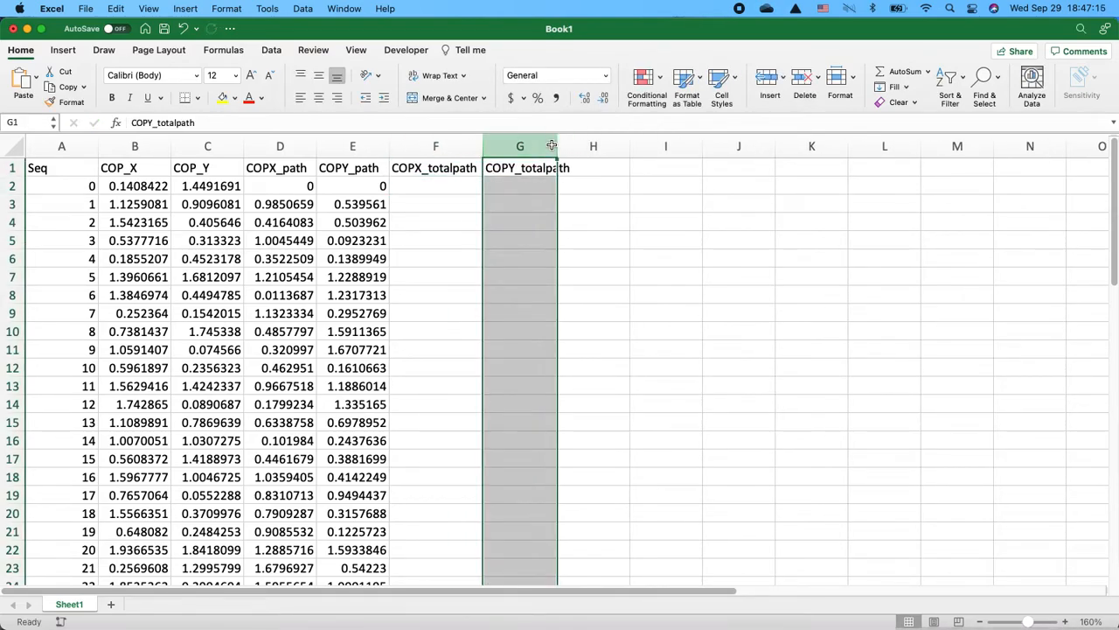
double_click(556, 145)
- Enter =SUM(D:D) in F2 to total the COPX_path column
left_click(451, 179)
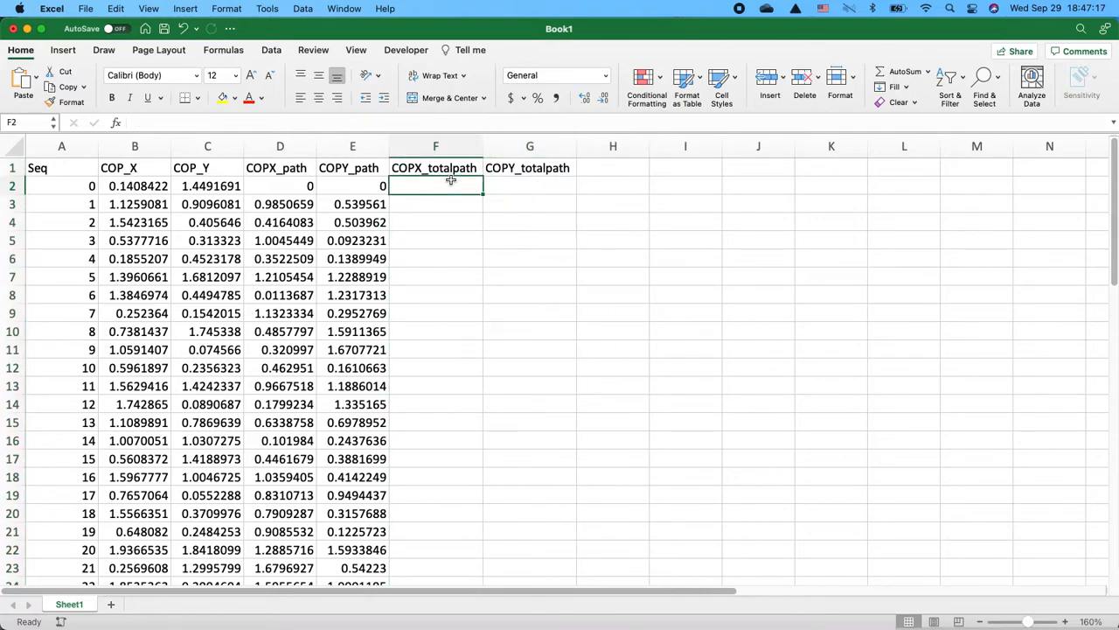
type("=sum")
key("Tab")
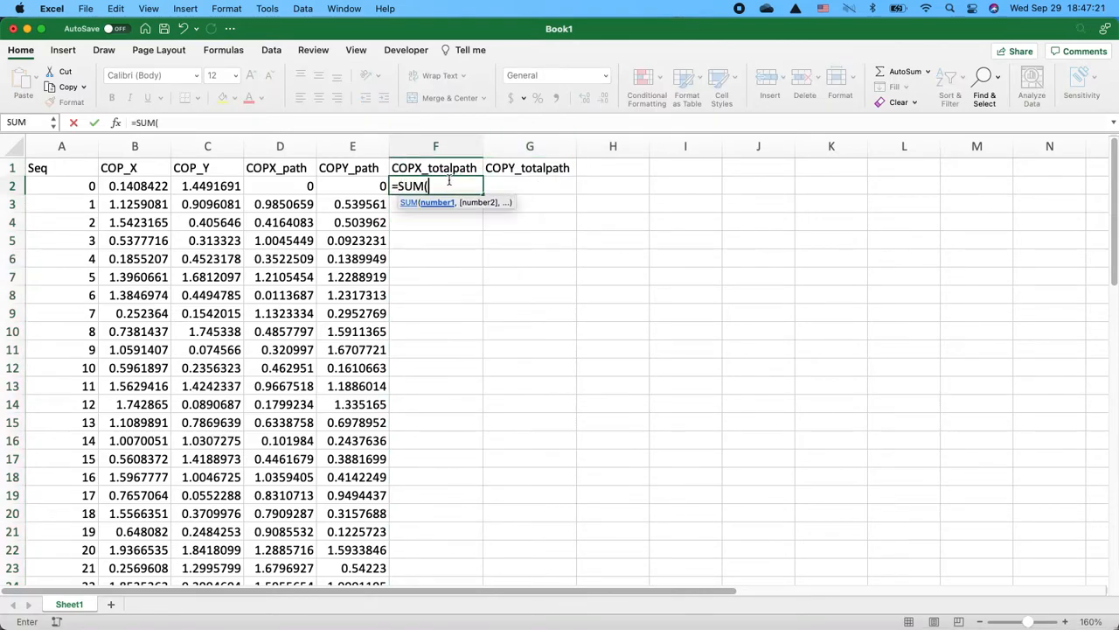
left_click(282, 146)
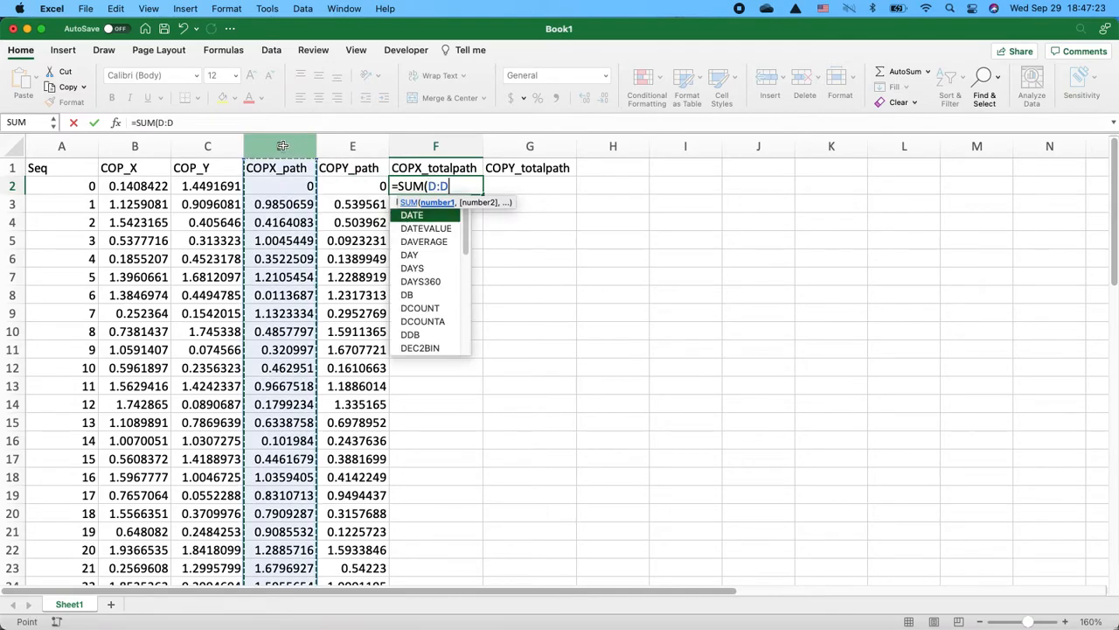
type(")")
key("Return")
- Enter =SUM(E:E) in G2 to total the COPY_path column, then review both total formulas
key("Up")
left_click(490, 188)
type("=sum")
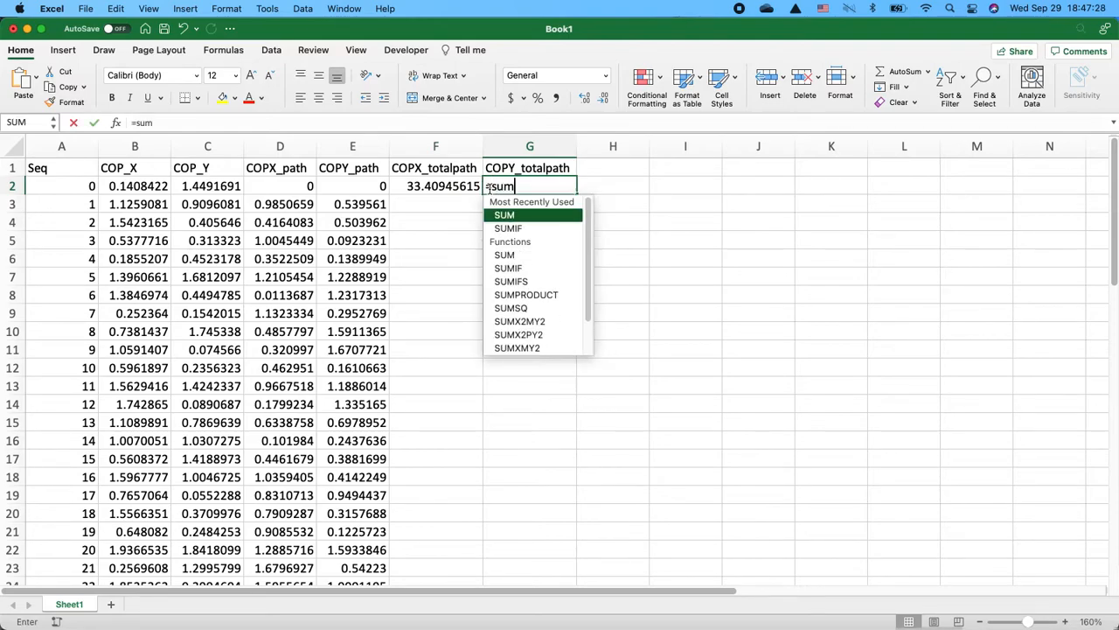
key("Tab")
left_click(336, 142)
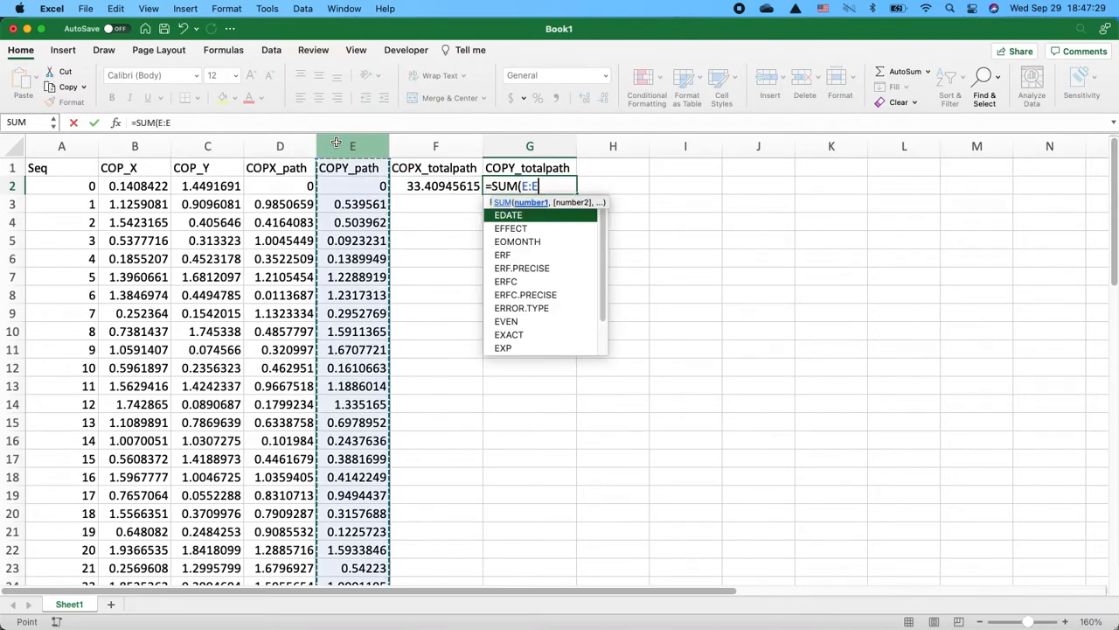
type(")")
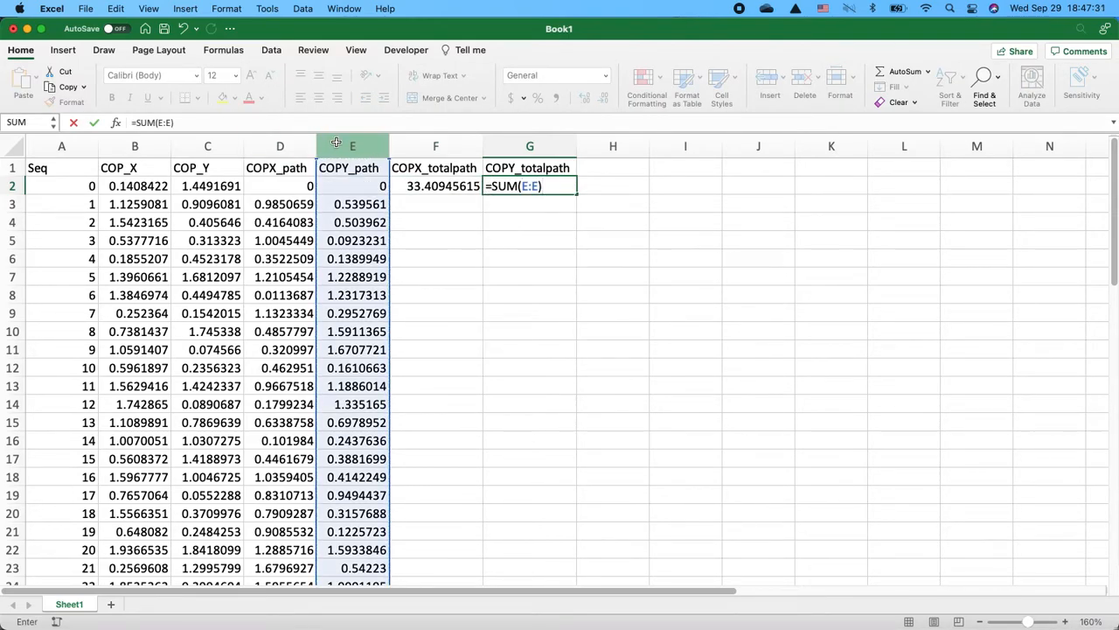
key("Return")
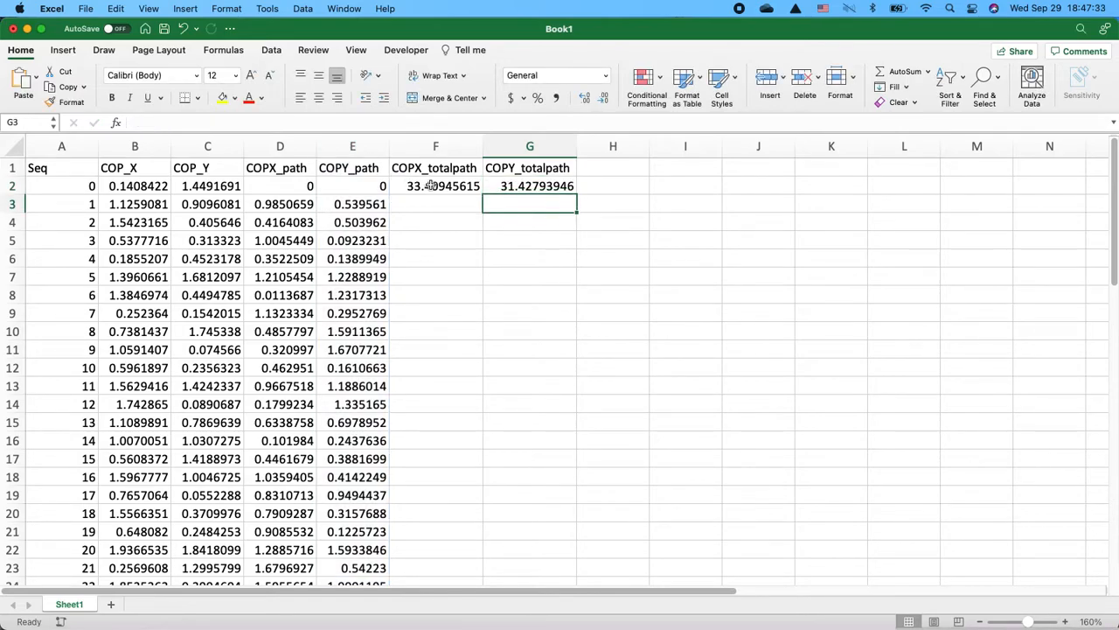
left_click(428, 185)
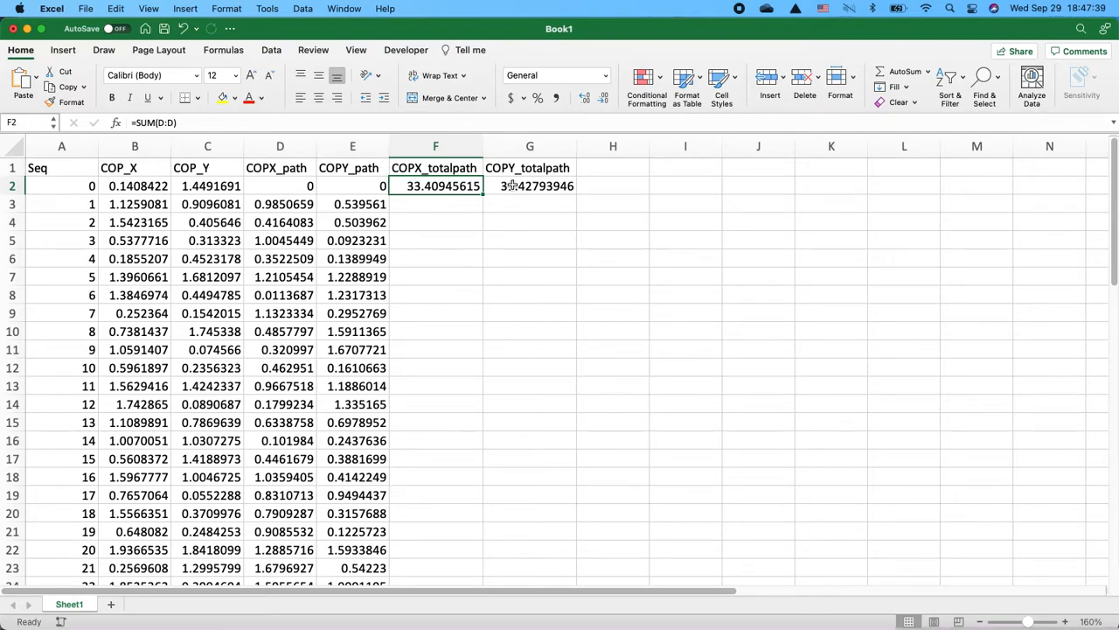
left_click(532, 186)
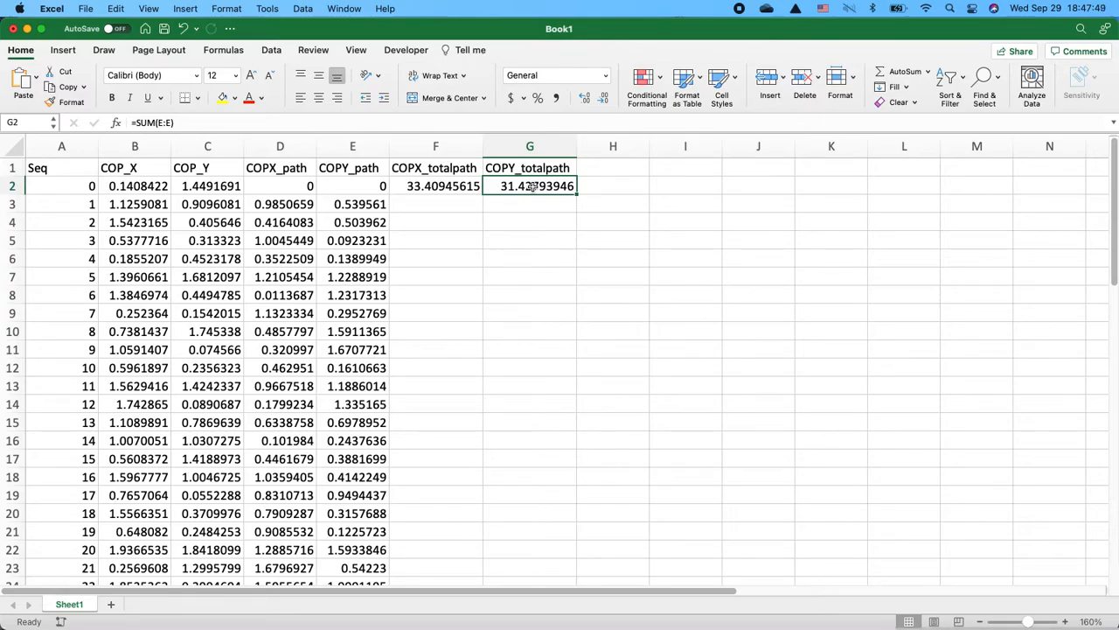
- Switch to the Book2 workbook and copy columns A to C holding the eyes-closed Seq, COP_X and COP_Y data
key("ctrl+Up")
left_click(405, 195)
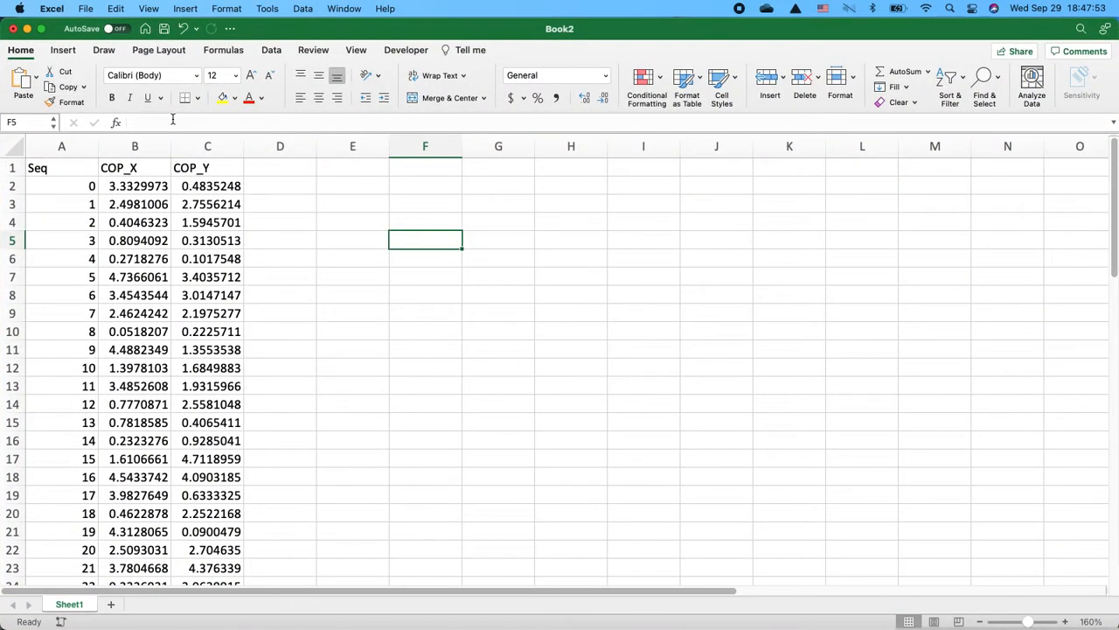
left_click(60, 144)
left_click_drag(60, 145, 181, 146)
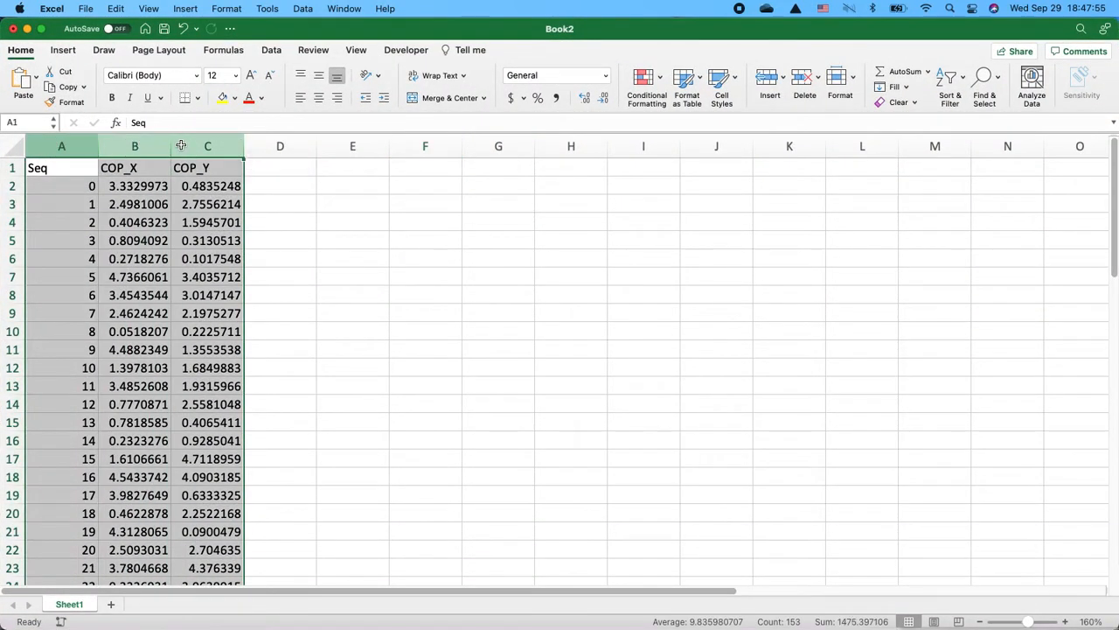
key("super+c")
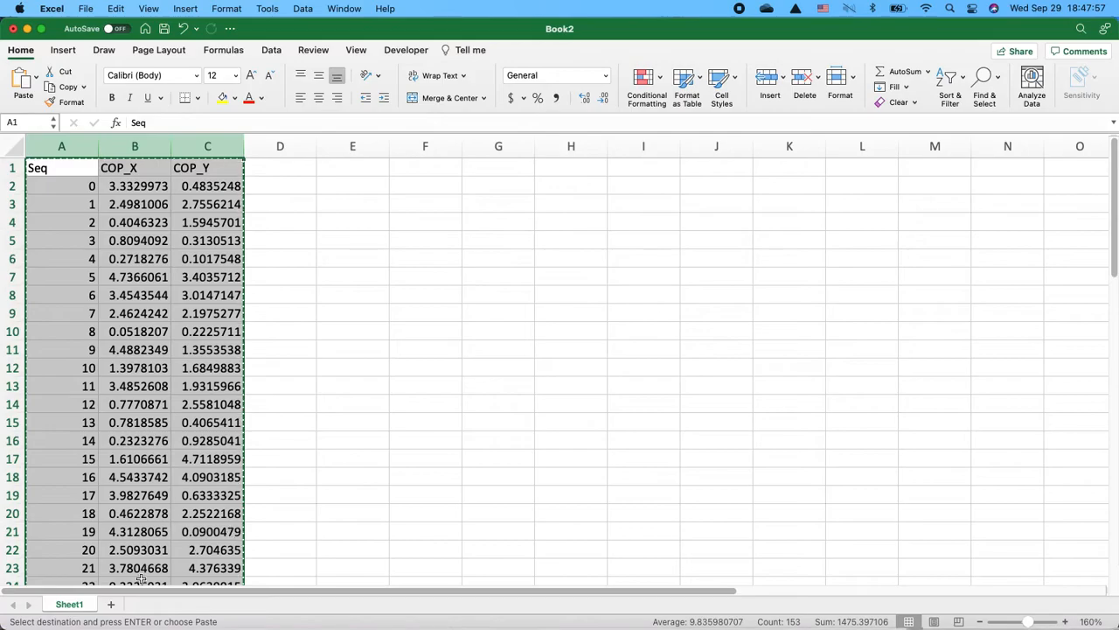
- Return to Book1 and paste the copied data starting at cell J1
key("ctrl+Up")
left_click(345, 312)
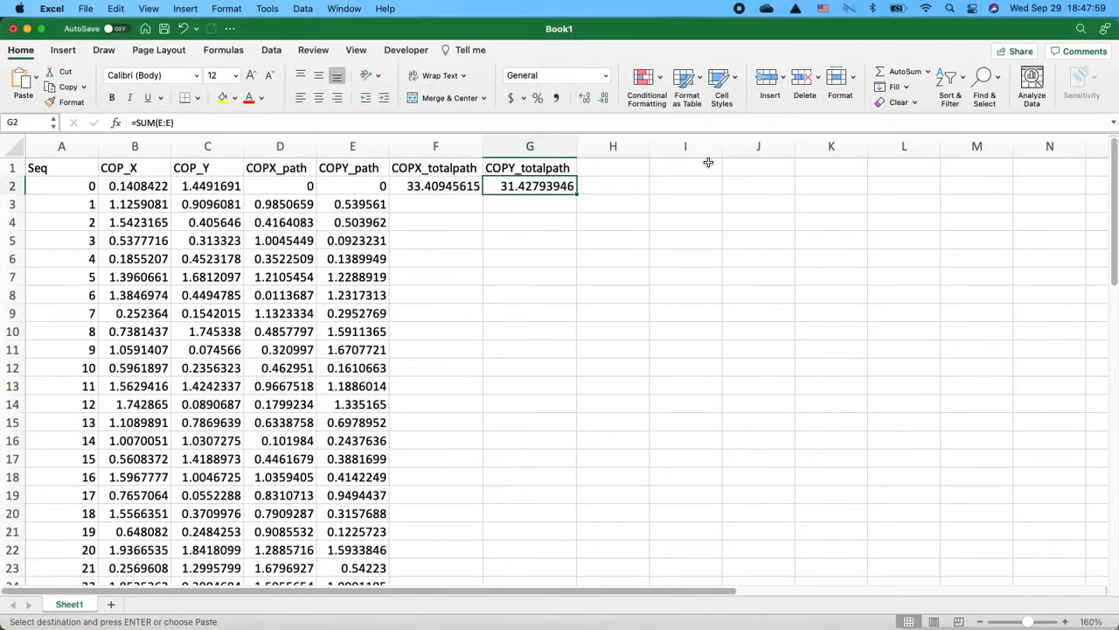
left_click(734, 164)
key("super+v")
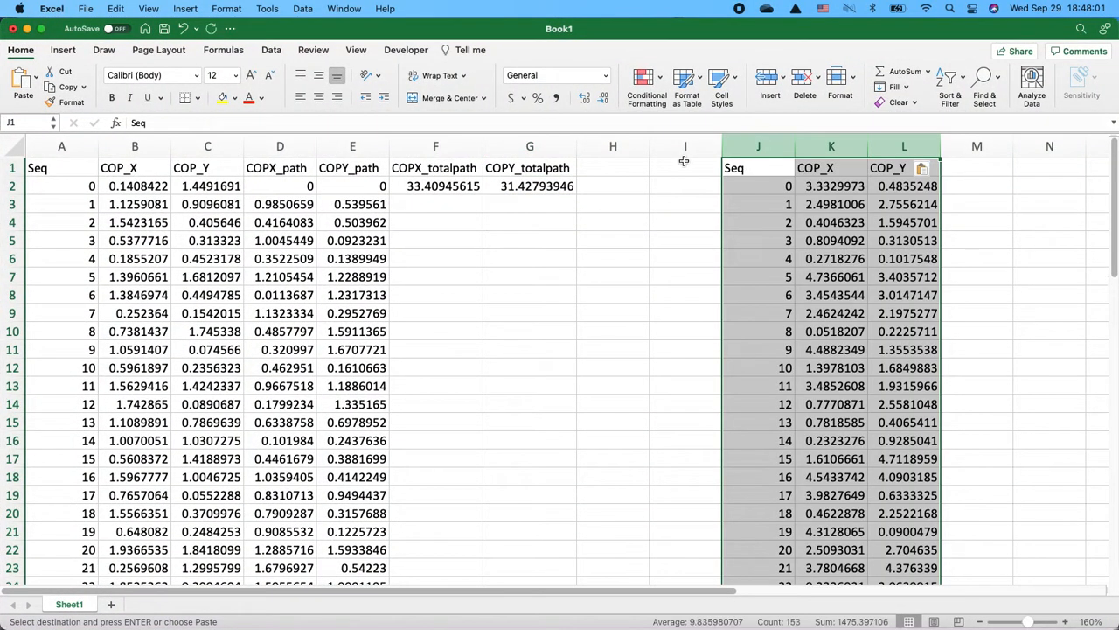
- Label cell I1 as Eyes Close
left_click(683, 162)
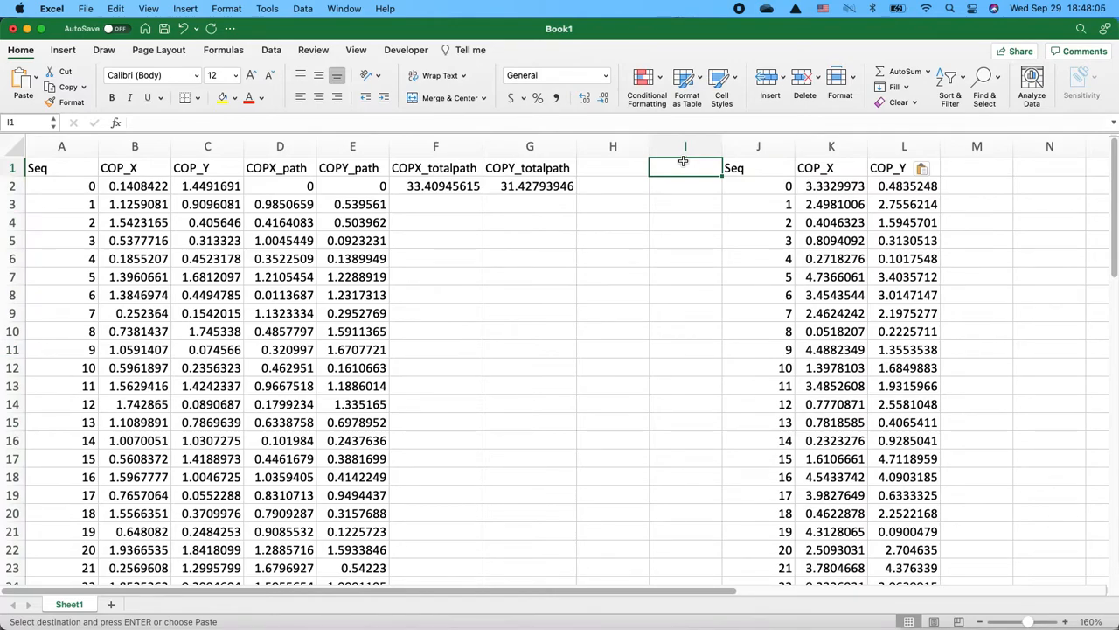
type("Eyes Coo")
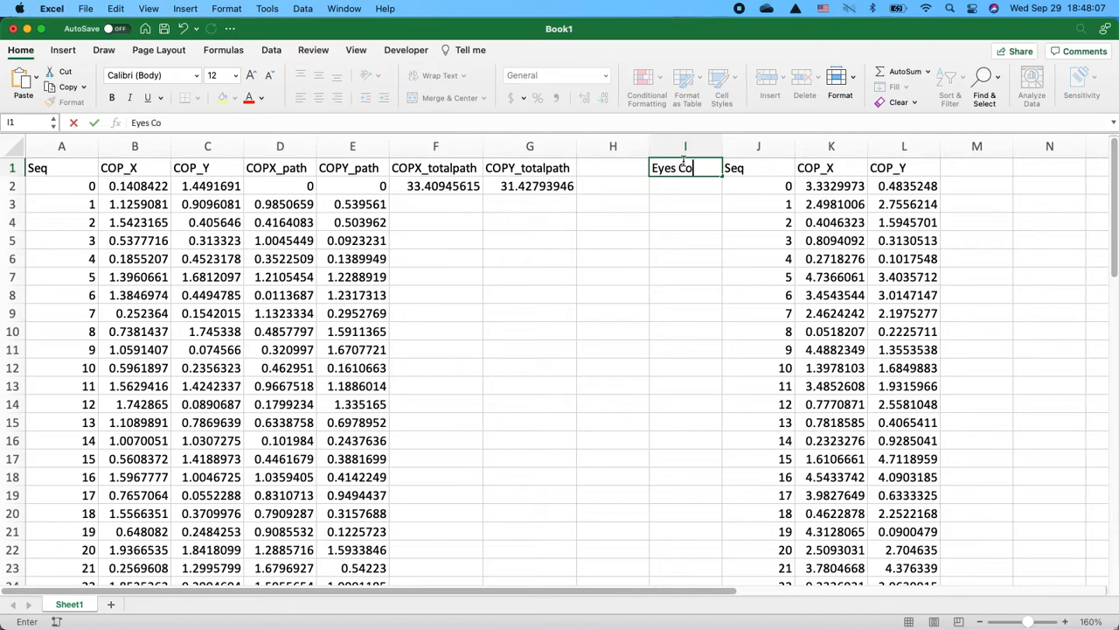
key("BackSpace")
type("lose")
key("BackSpace")
key("BackSpace")
key("BackSpace")
key("BackSpace")
key("BackSpace")
type("lose")
key("Return")
- Insert a new empty column before the Seq column
left_click(80, 144)
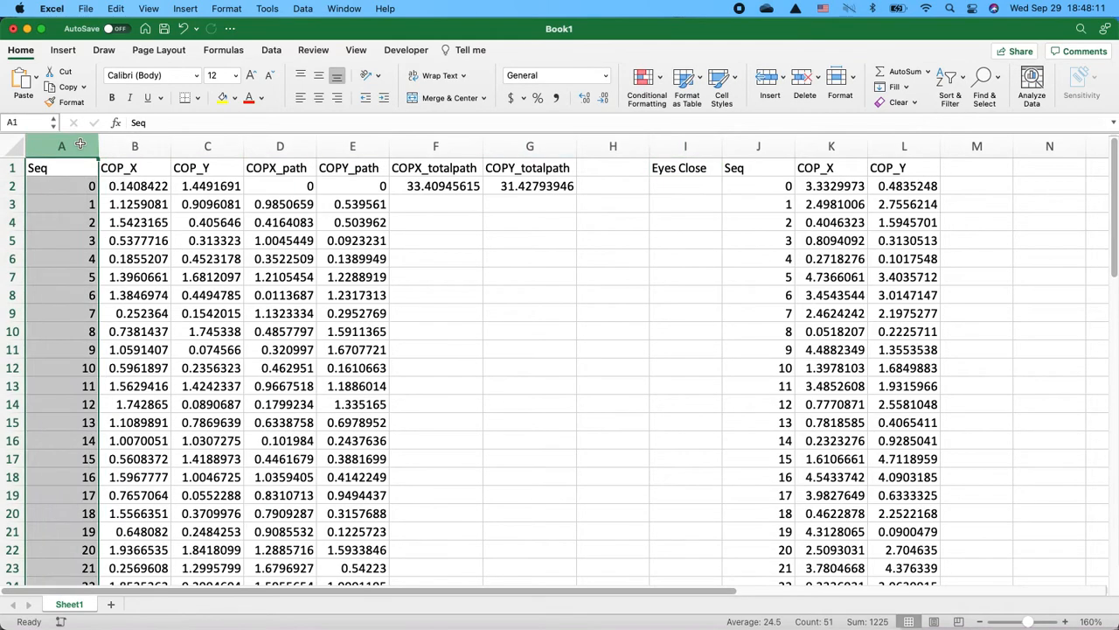
left_click(131, 146)
left_click(67, 146)
right_click(67, 146)
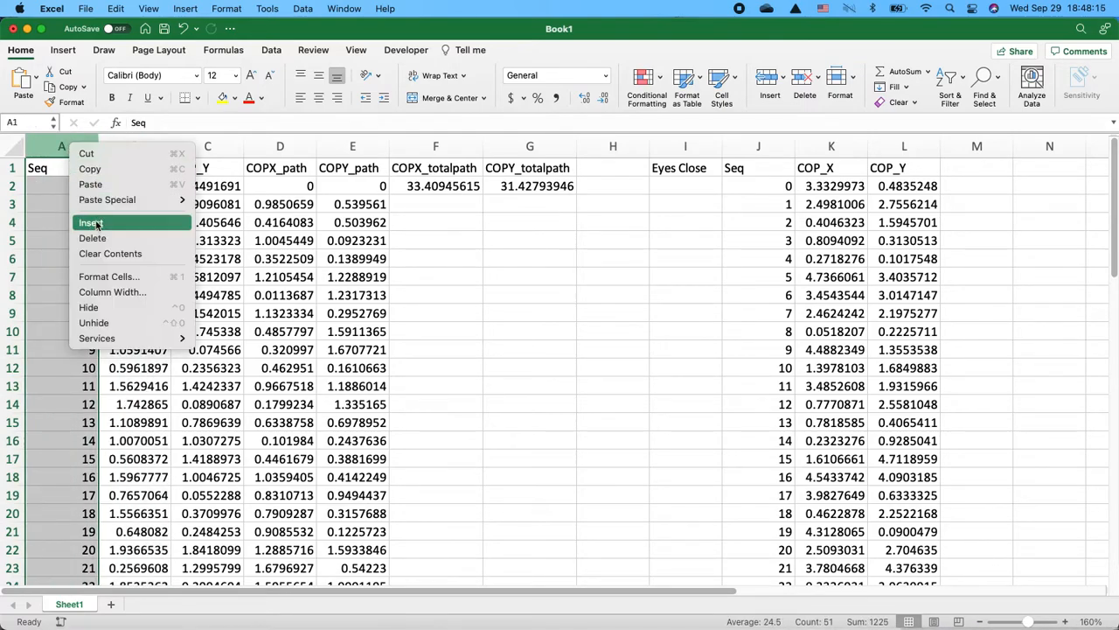
left_click(97, 222)
- Label the new cell A1 as Eyes Open
left_click(48, 171)
type("Eyes Open")
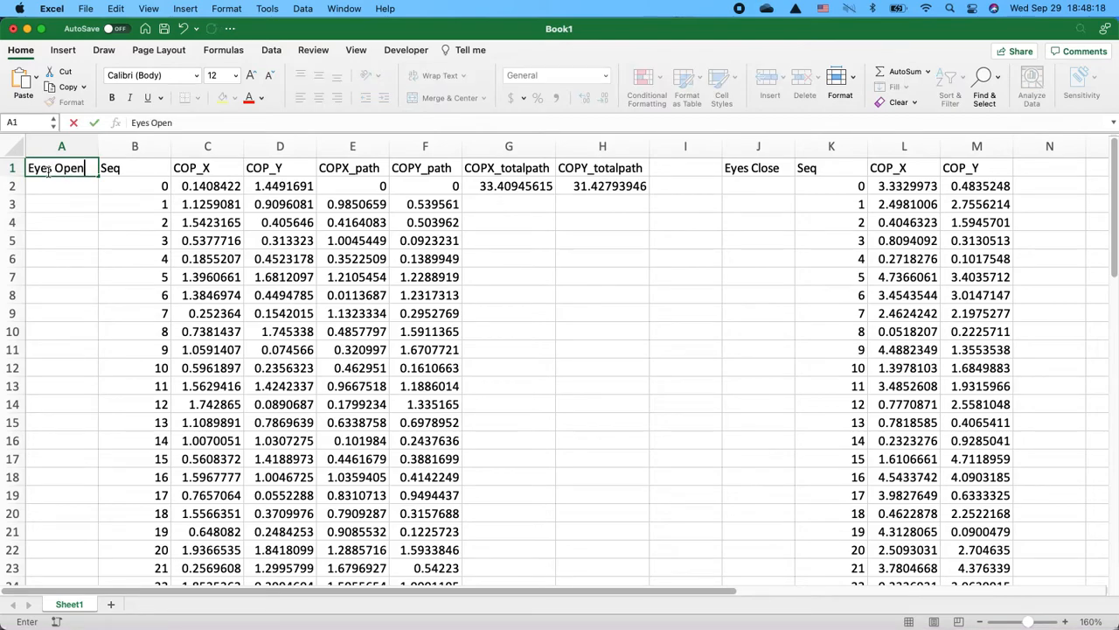
key("Return")
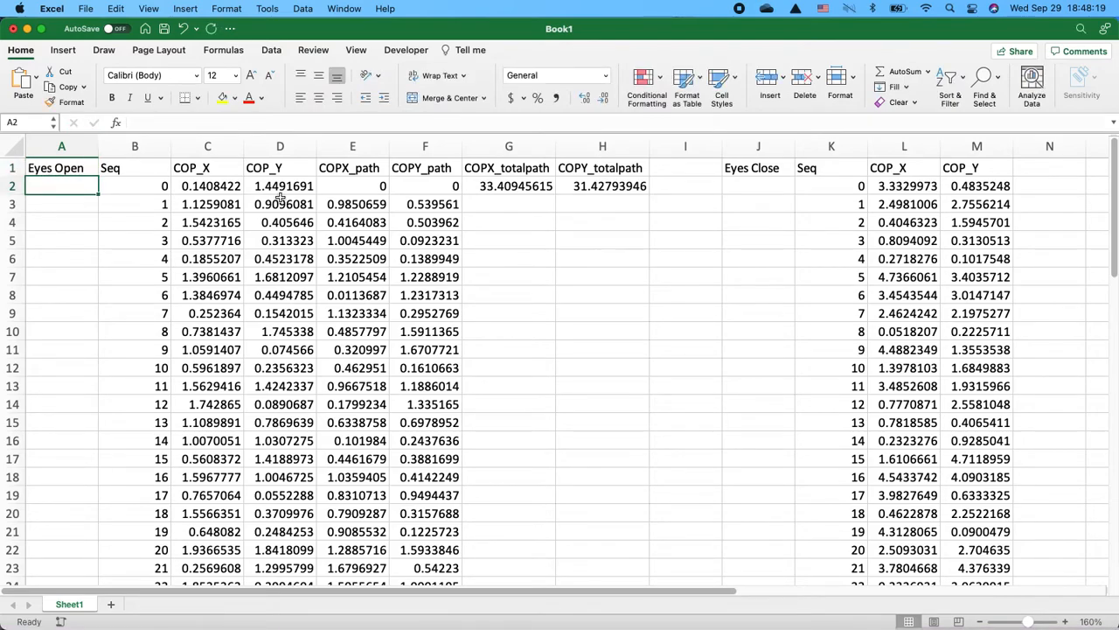
- Add headers COPX_path in N1 and COPY_path in O1 beside the eyes-closed data
scroll(279, 196, "right", 3)
left_click(831, 165)
type("C")
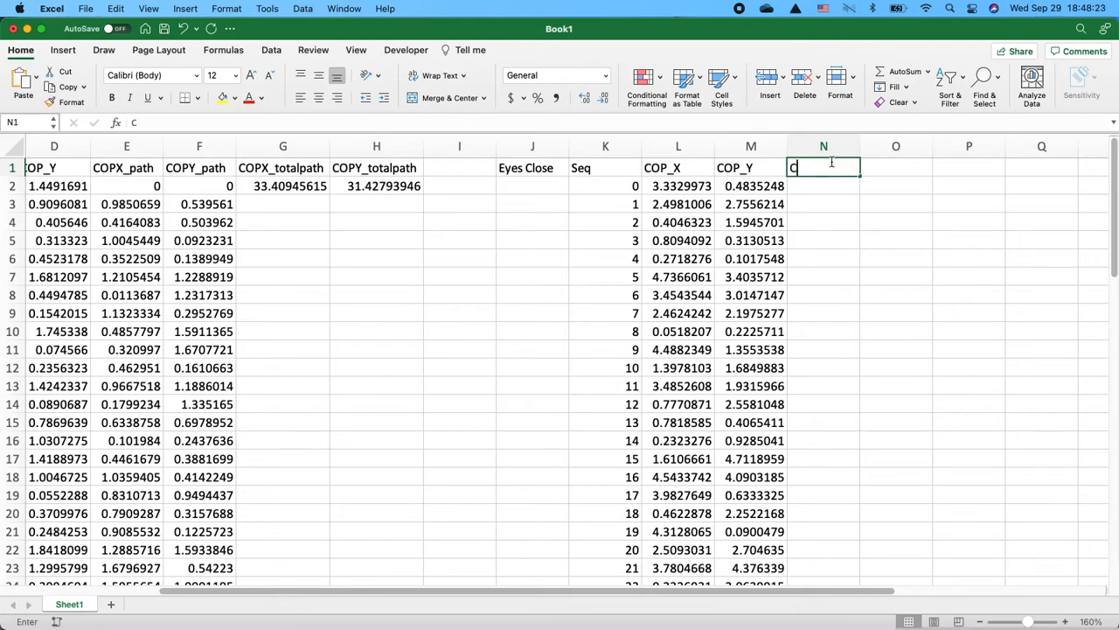
type("OPX_path")
key("Tab")
type("CIP")
key("BackSpace")
key("BackSpace")
type("O")
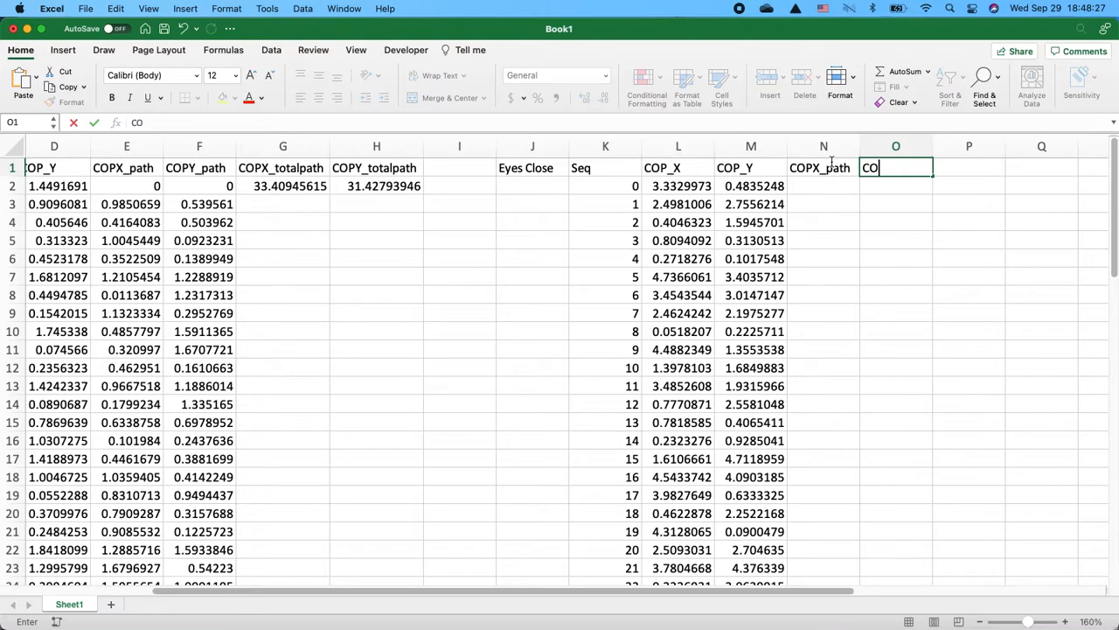
type("PY_path")
key("Return")
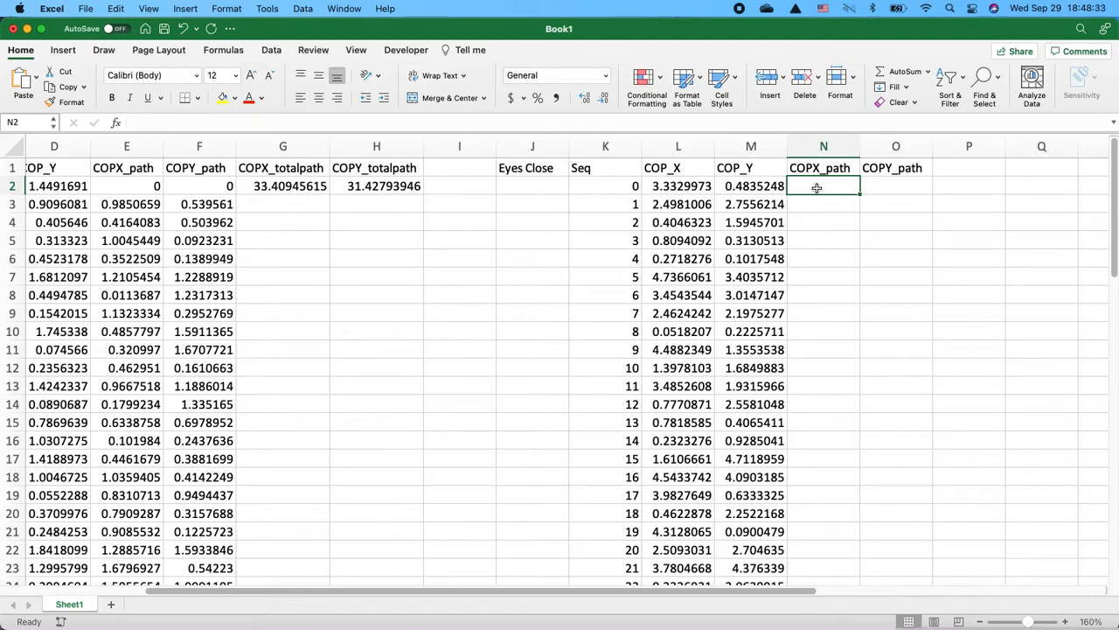
- Enter 0 as the starting path value in N2 and O2
type("0")
key("Tab")
type("0")
key("Return")
- Copy the COPX_path formula into N3 as =ABS(L3-L2) and fill it down column N
left_click(138, 201)
key("super+c")
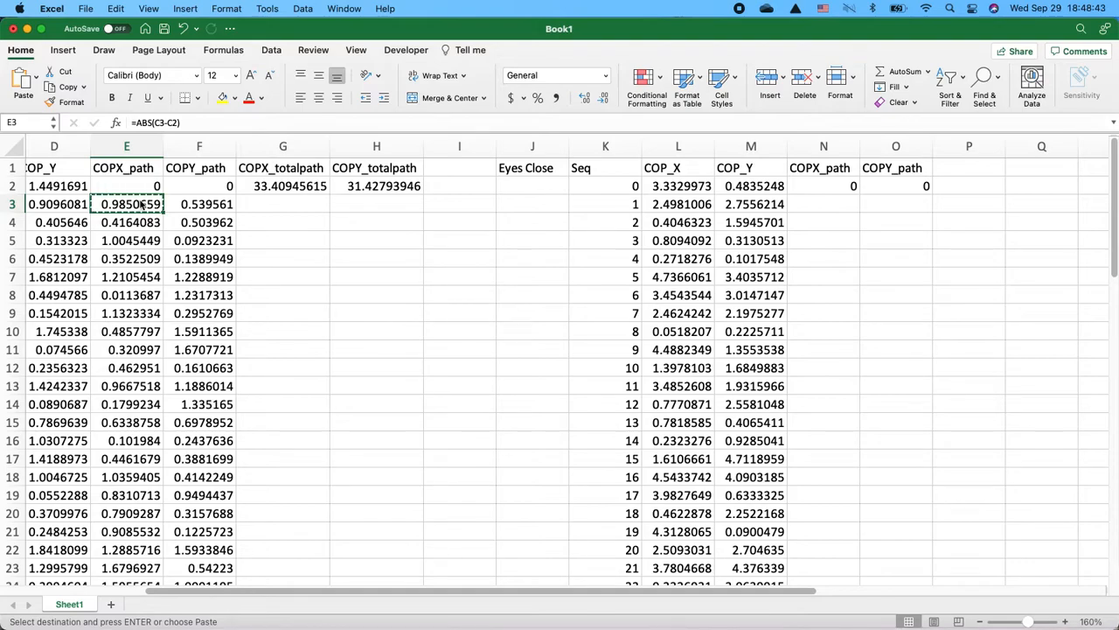
left_click(835, 214)
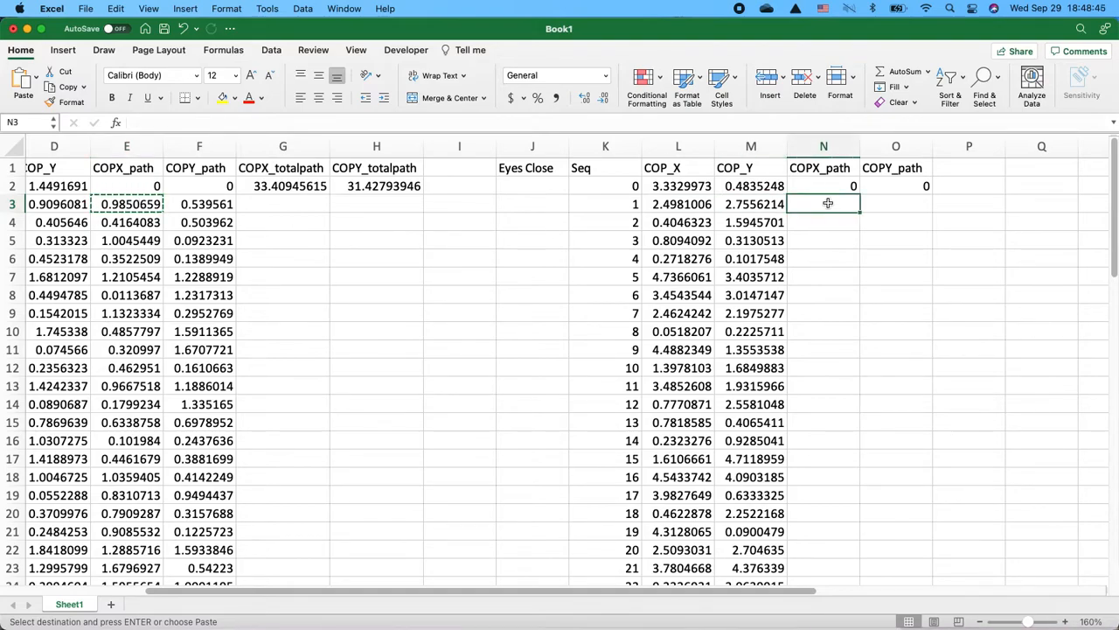
key("super+v")
left_click(199, 122)
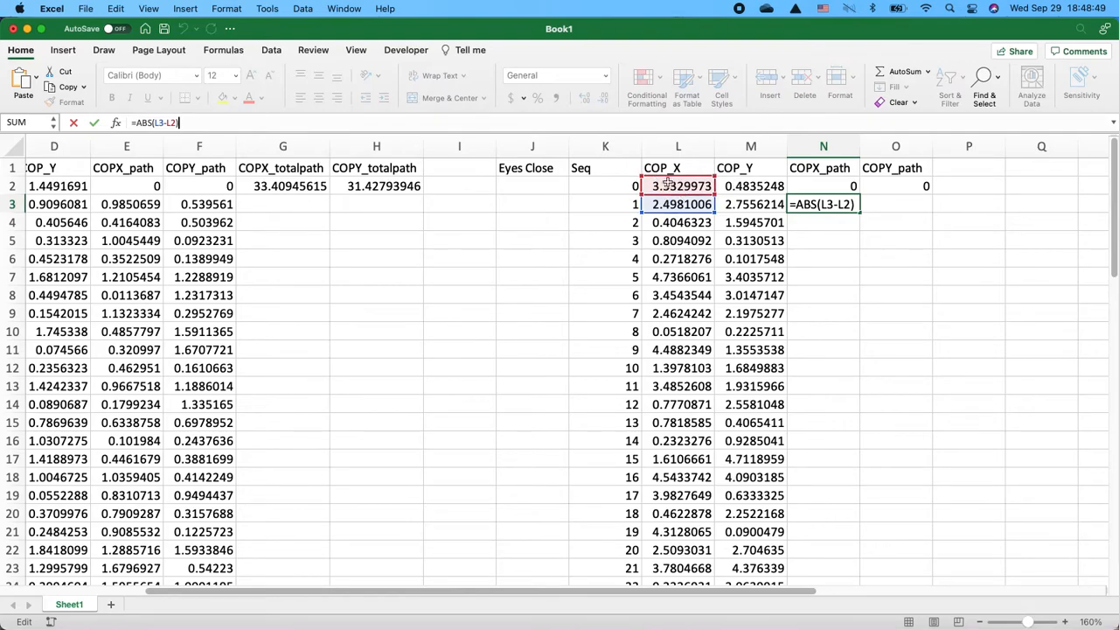
key("Return")
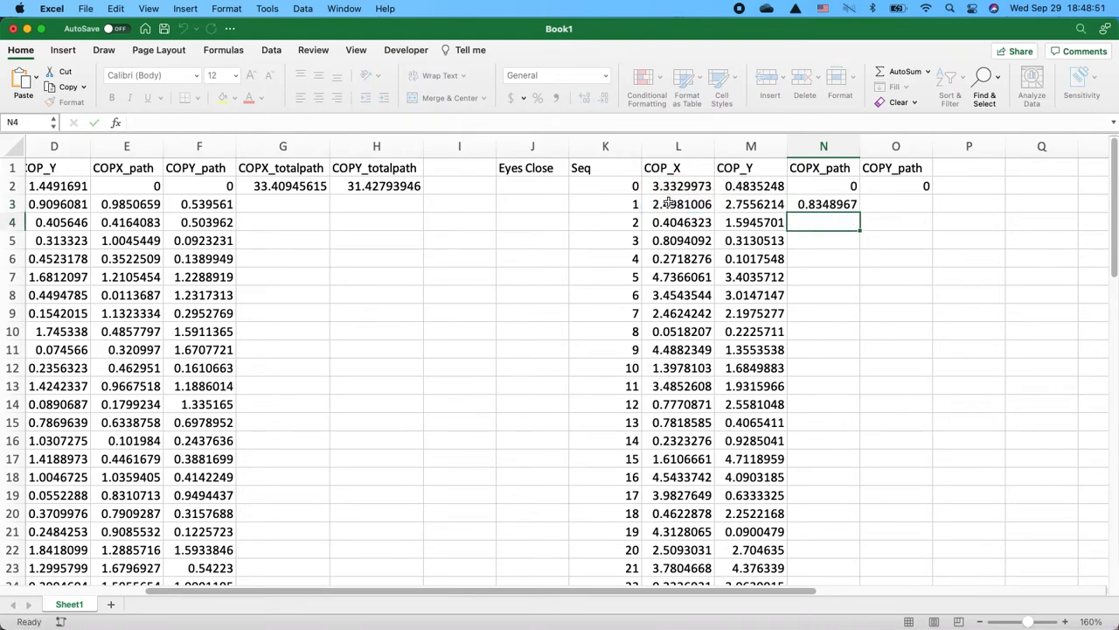
left_click(835, 204)
double_click(858, 208)
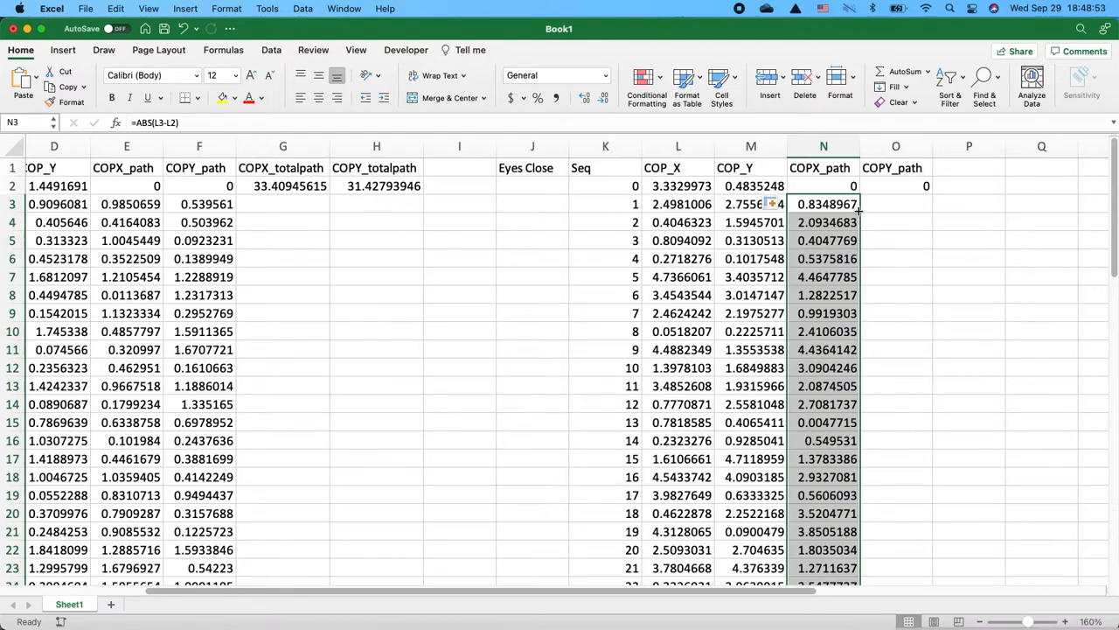
- Copy the COPY_path formula into O3 as =ABS(M3-M2) and fill it down column O
left_click(222, 215)
left_click(217, 205)
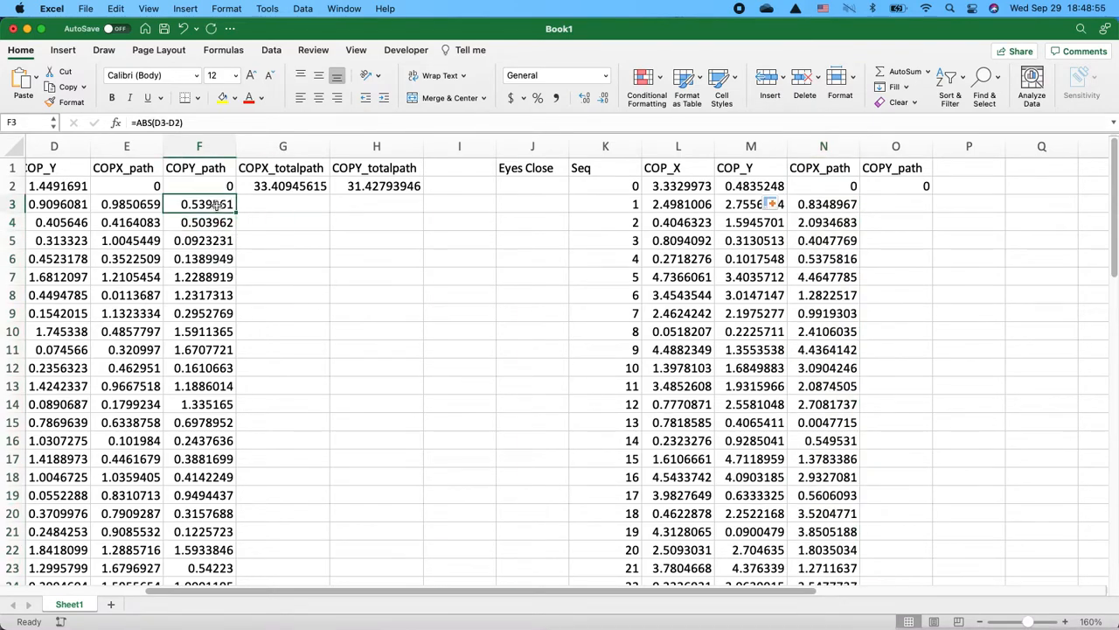
key("super+c")
left_click(886, 202)
key("super+v")
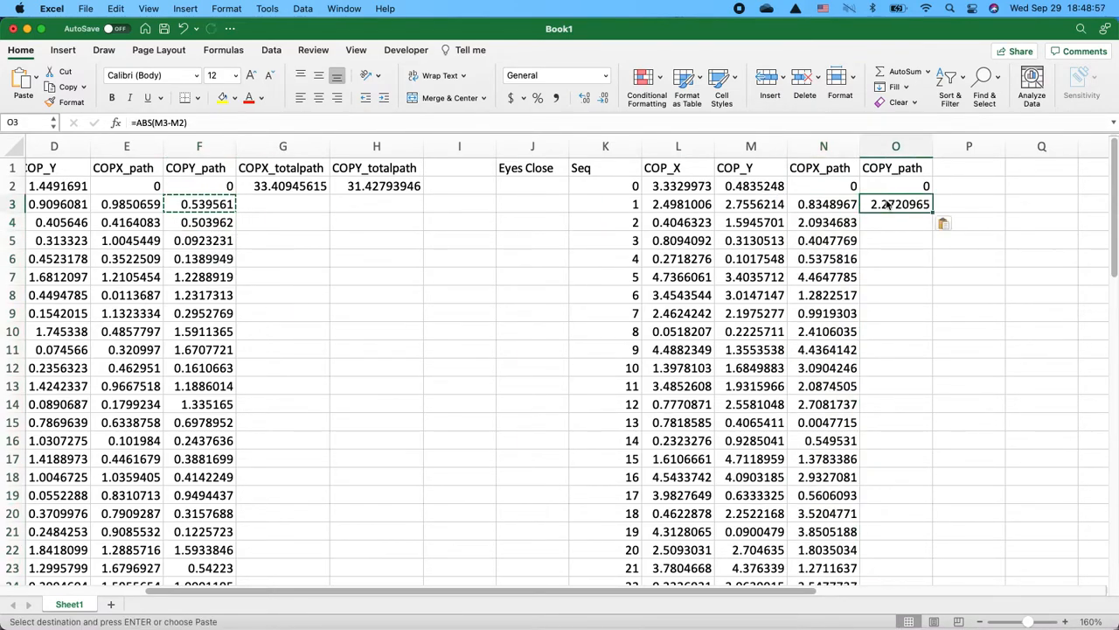
double_click(933, 211)
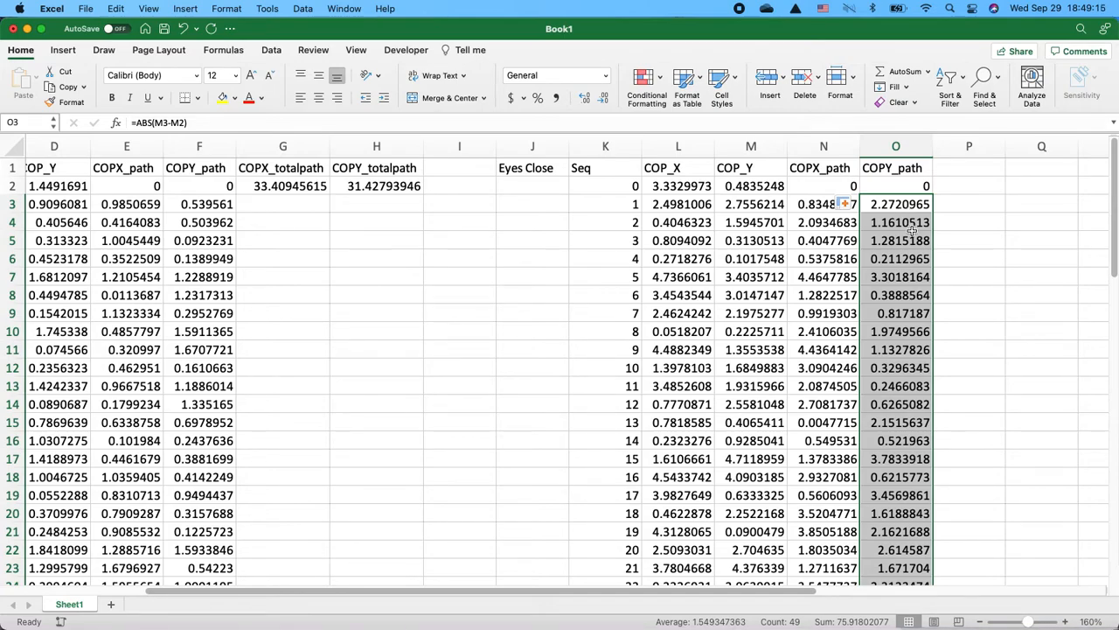
left_click(912, 232)
right_click(909, 229)
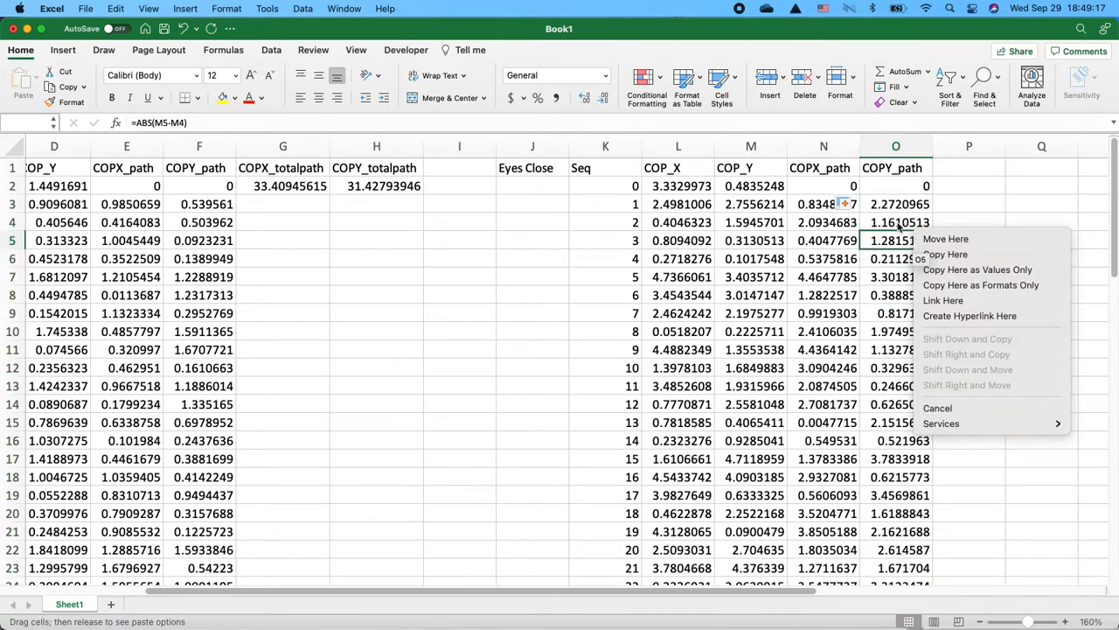
key("Escape")
left_click(892, 207)
right_click(890, 207)
key("Escape")
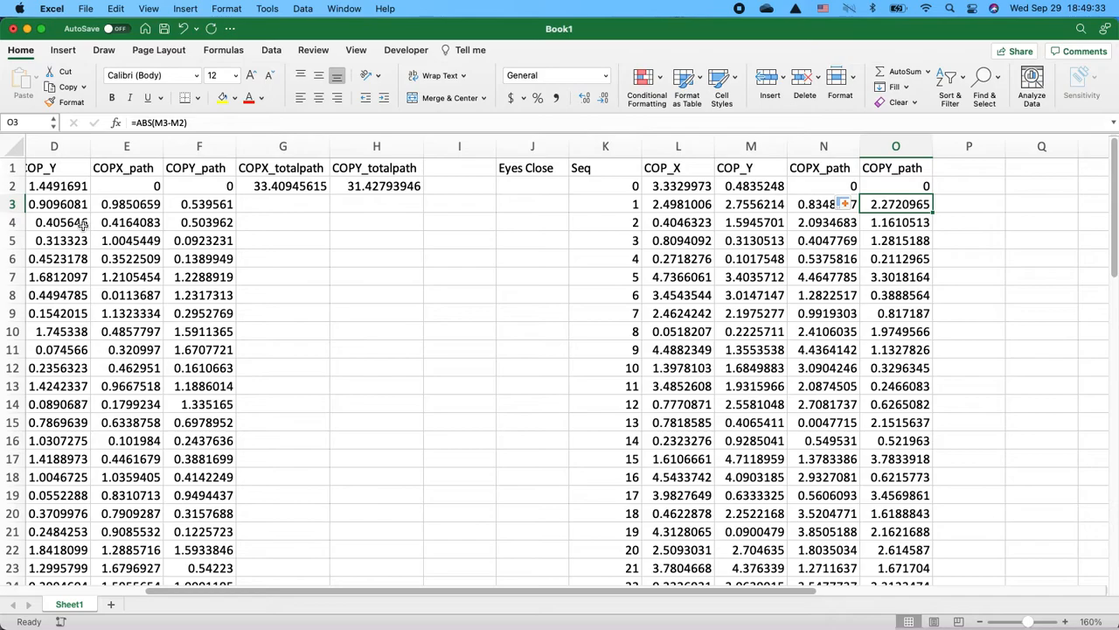
- Copy the total-path headers and SUM formulas from G1:H2 into P1:Q2
scroll(83, 222, "left", 5)
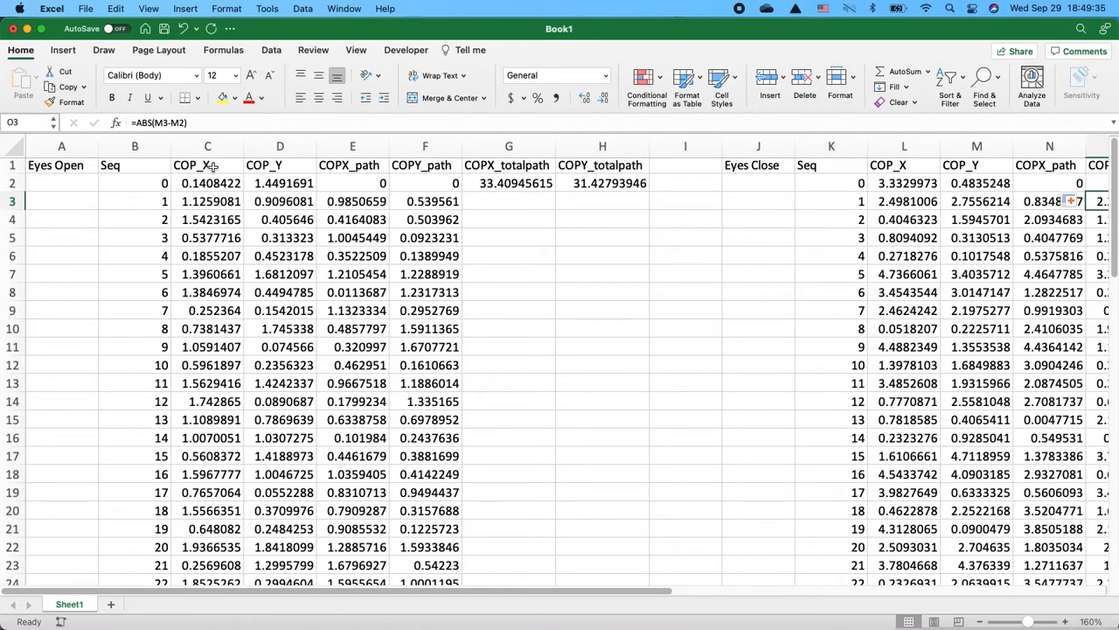
scroll(340, 175, "right", 3)
scroll(340, 175, "right", 3)
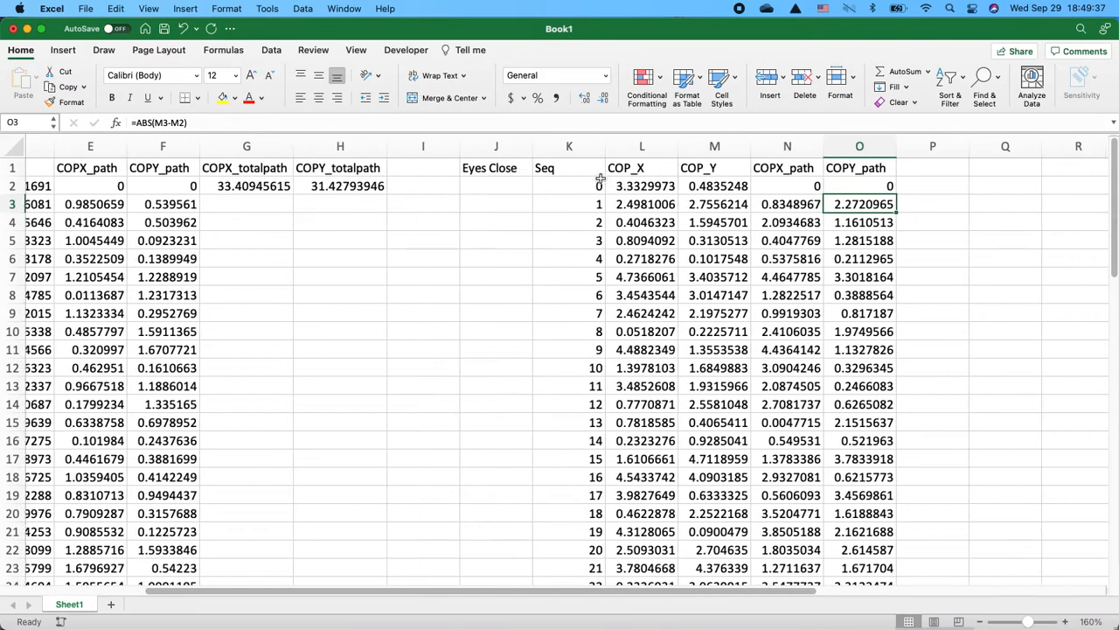
left_click_drag(199, 169, 324, 186)
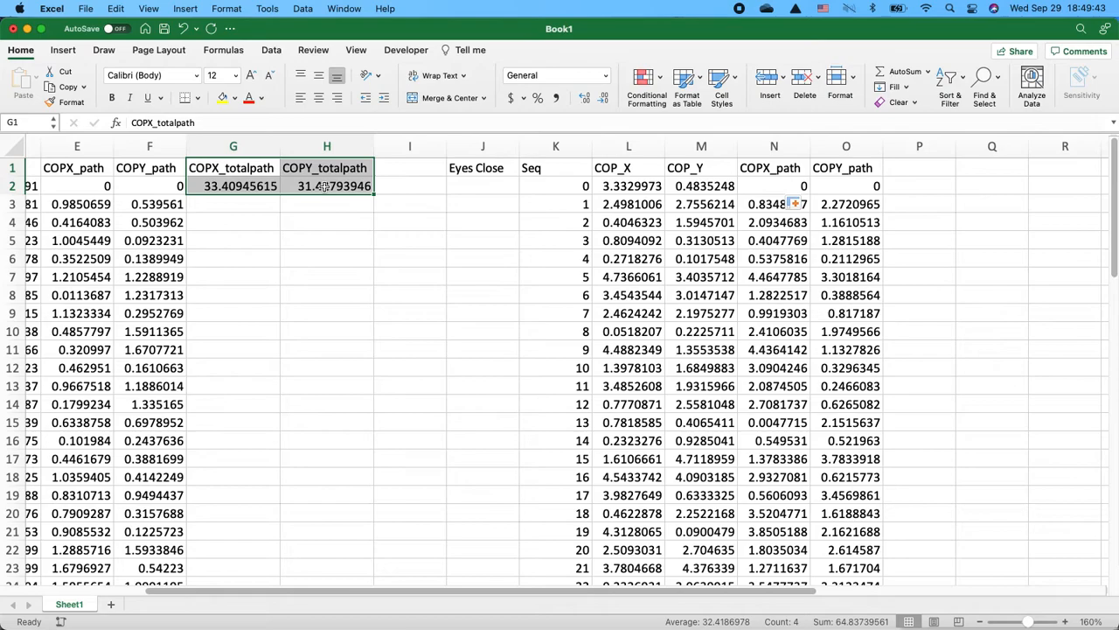
left_click_drag(244, 166, 300, 182)
key("super+c")
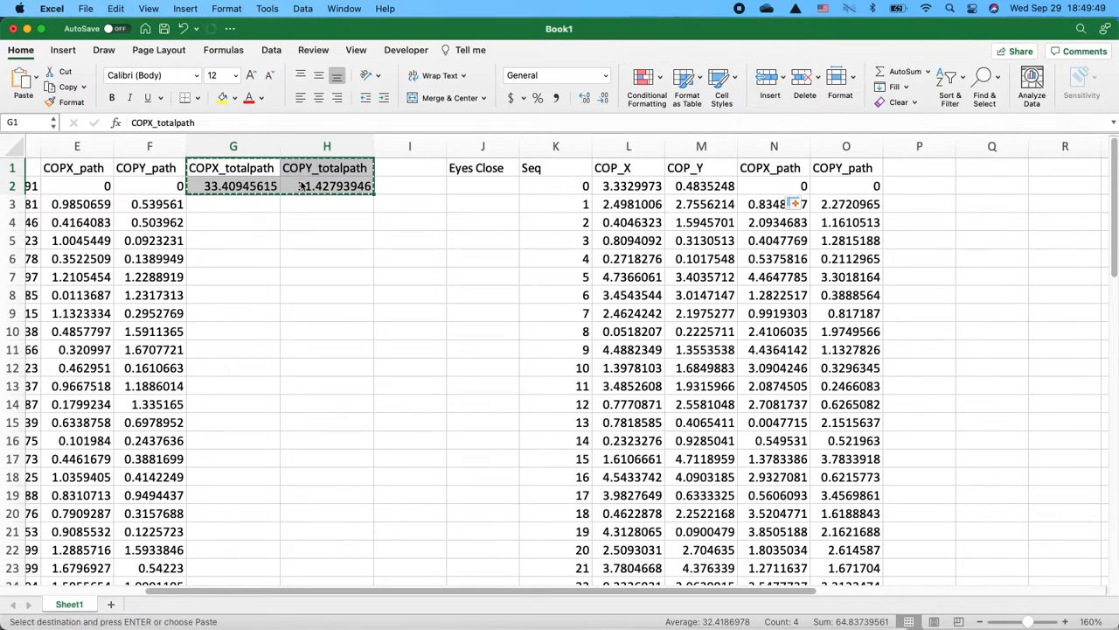
left_click(904, 167)
key("super+v")
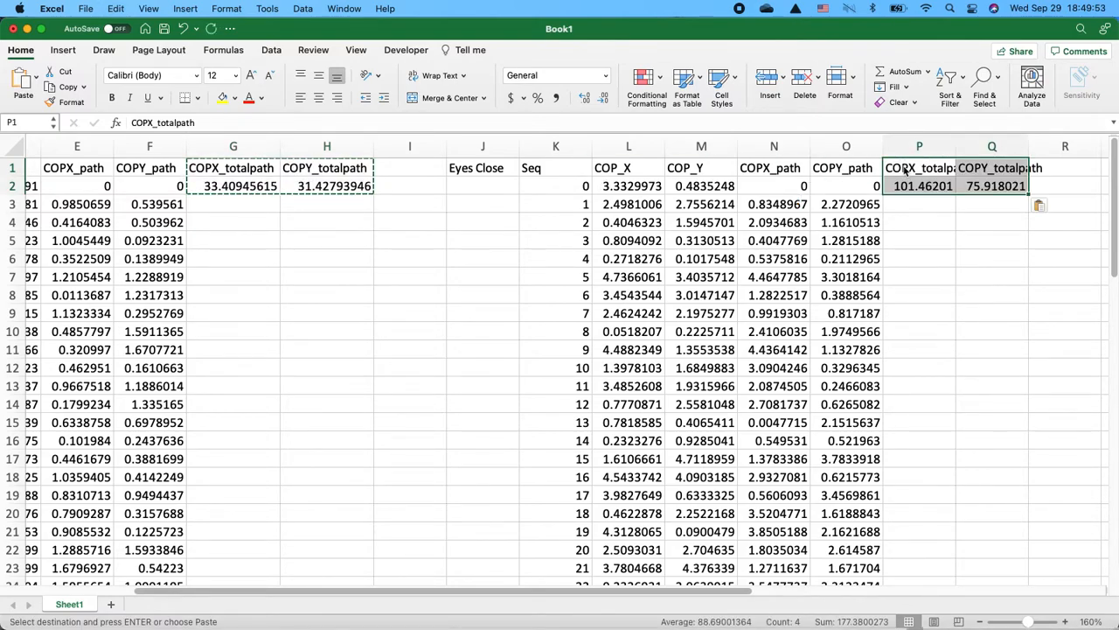
- Widen columns P and Q to fit their headers and check the SUM formulas in P2 and Q2
left_click_drag(956, 146, 977, 146)
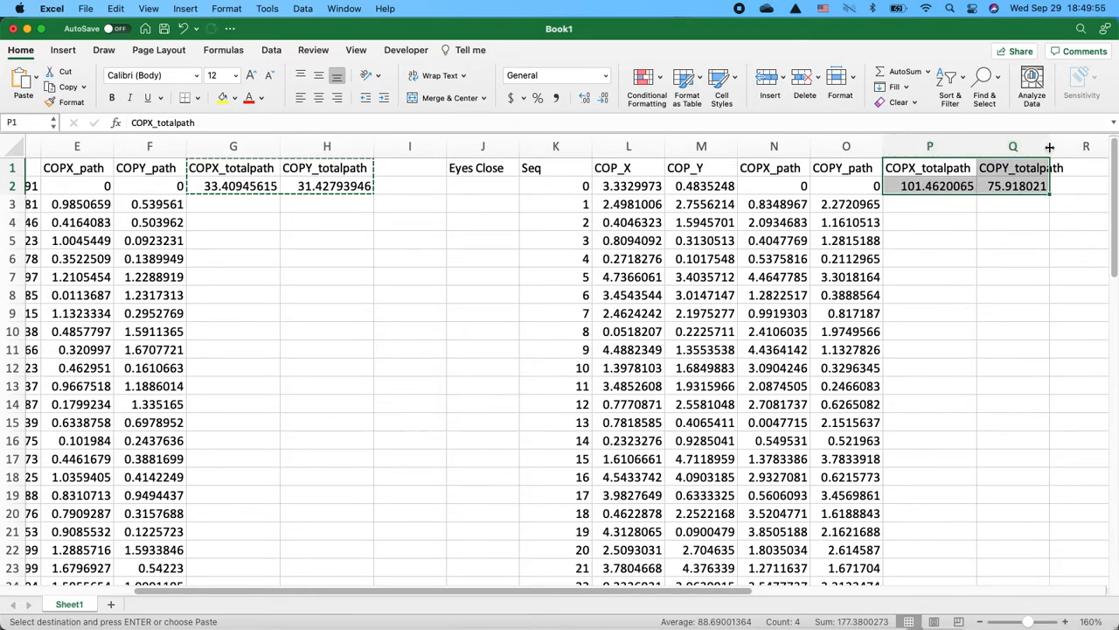
left_click_drag(1049, 146, 1070, 146)
left_click(929, 183)
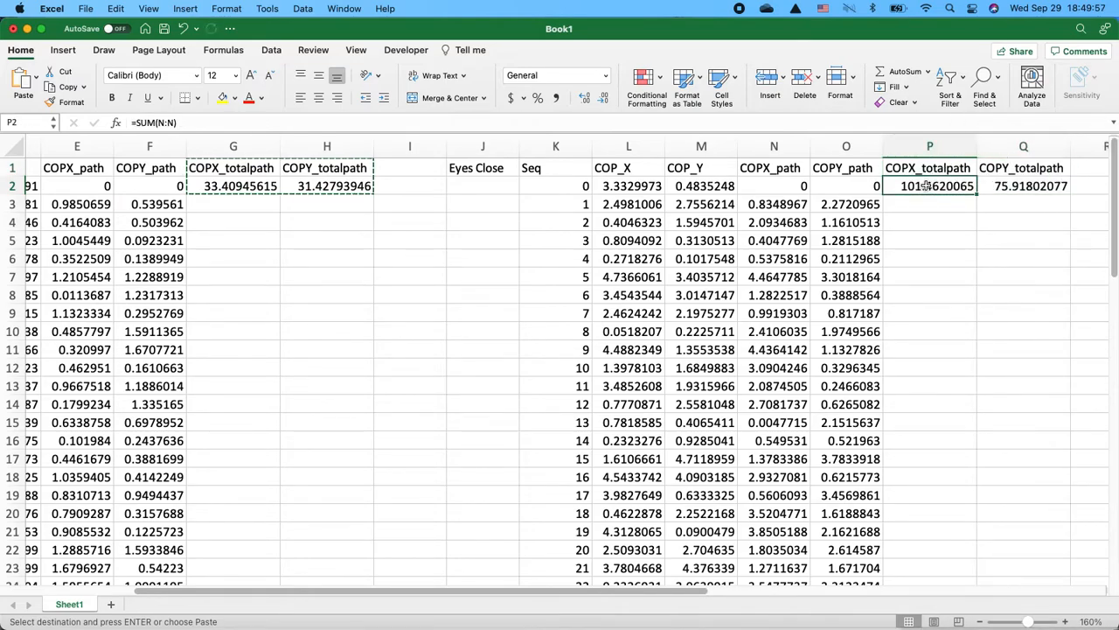
left_click(804, 119)
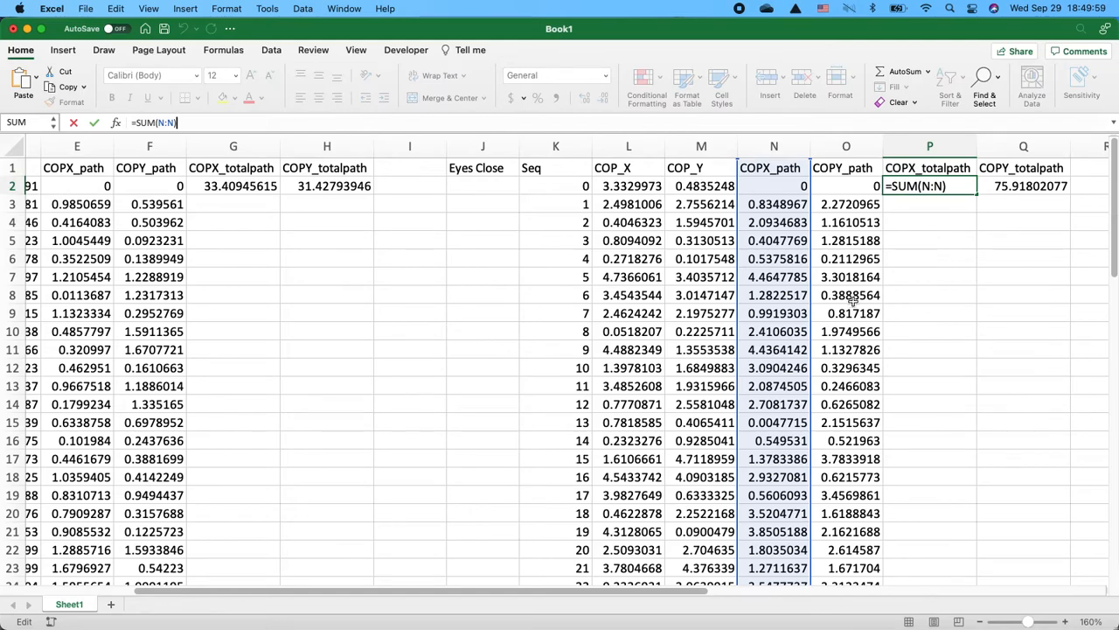
key("Tab")
left_click(705, 122)
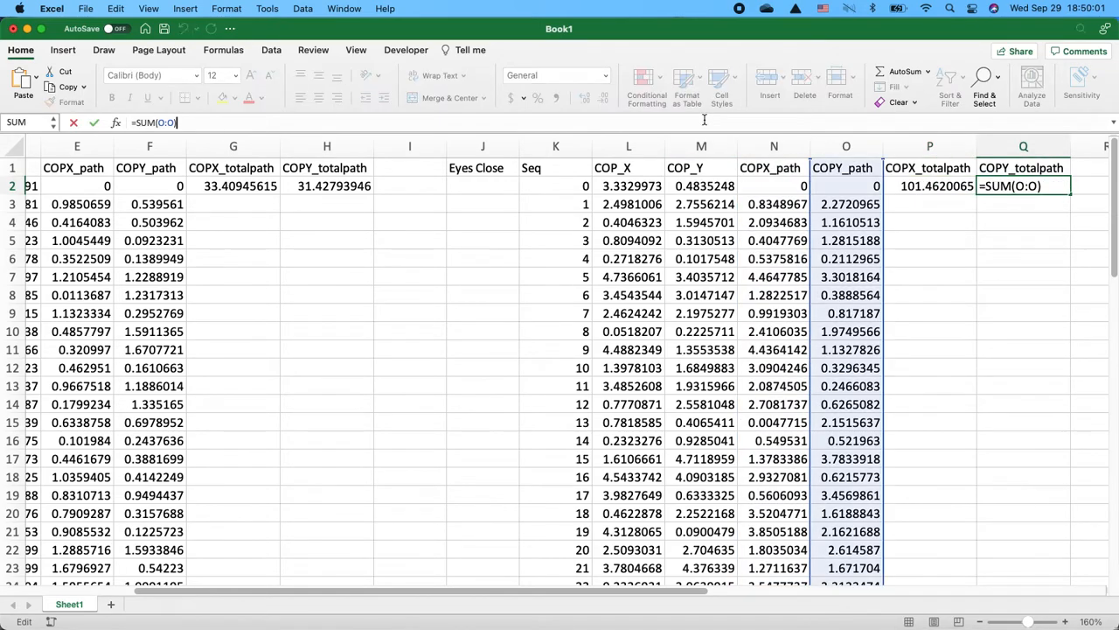
key("Return")
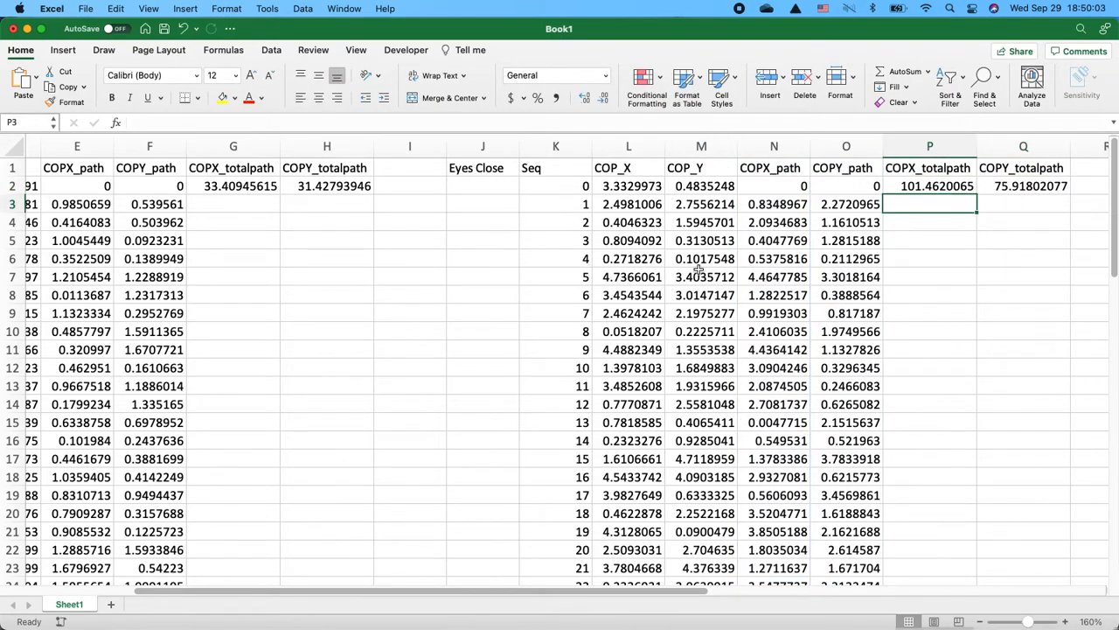
left_click(934, 181)
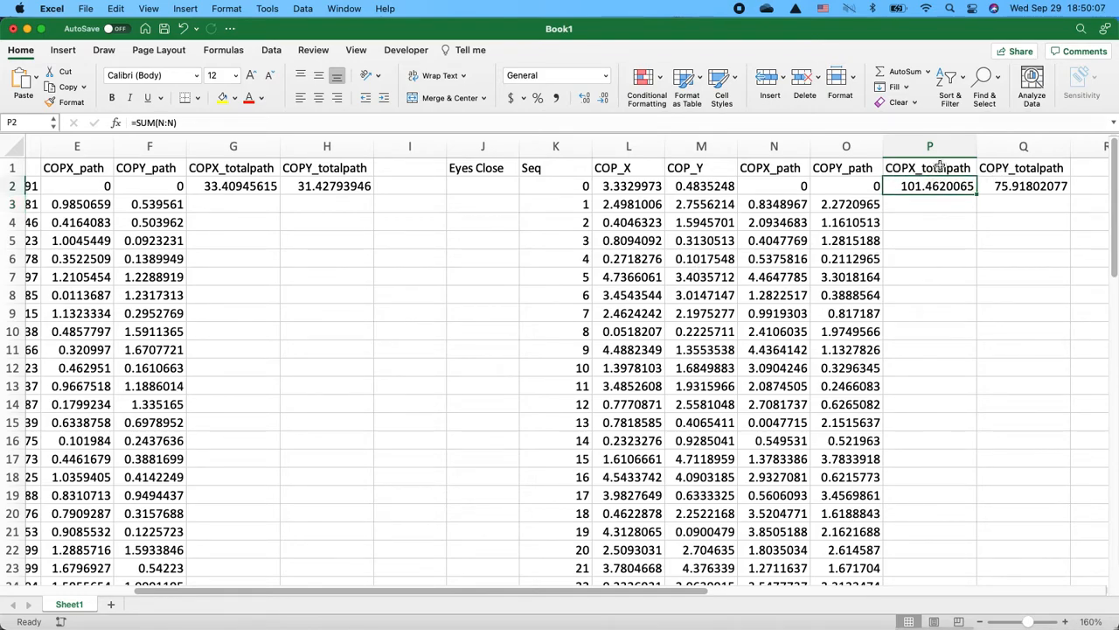
- Compare the total-path sums of the eyes-closed and eyes-open trials
left_click_drag(931, 185, 1004, 180)
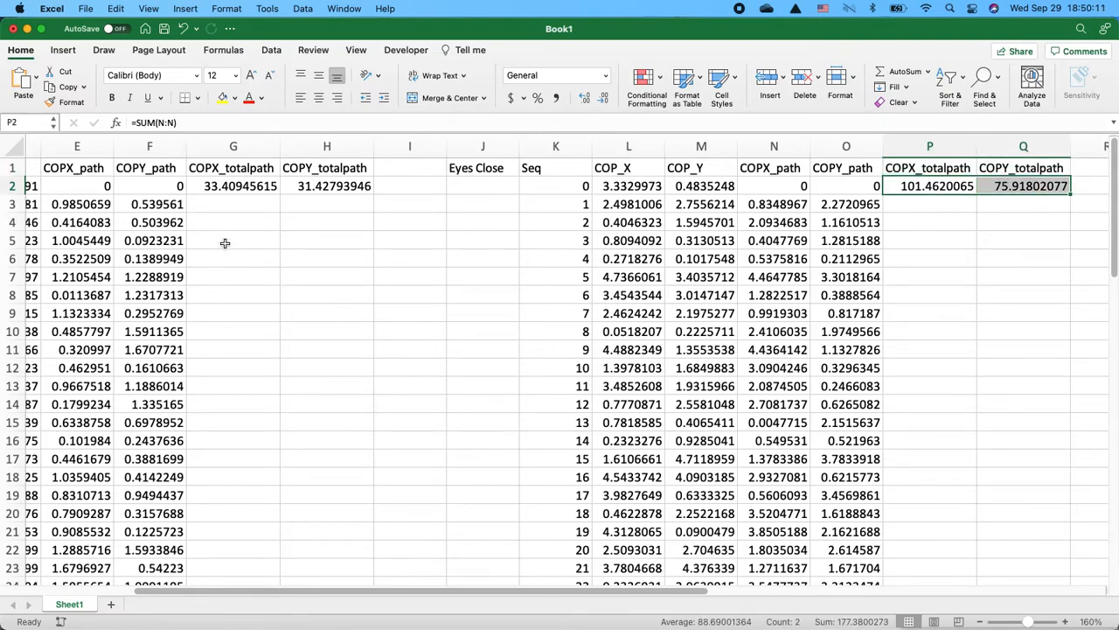
left_click_drag(238, 186, 341, 186)
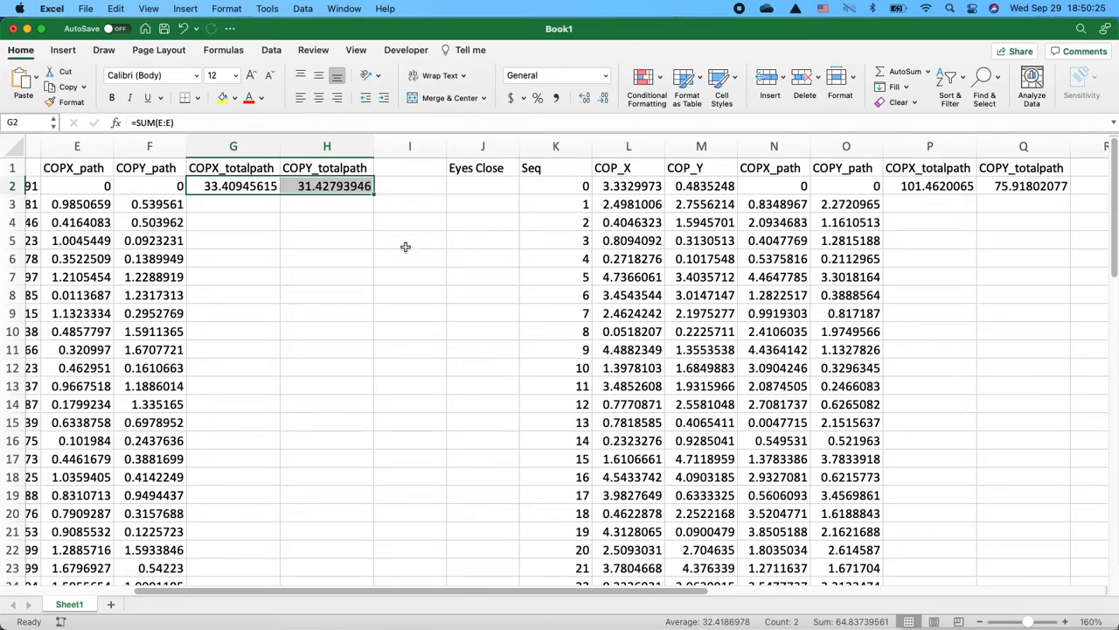
scroll(404, 247, "left", 5)
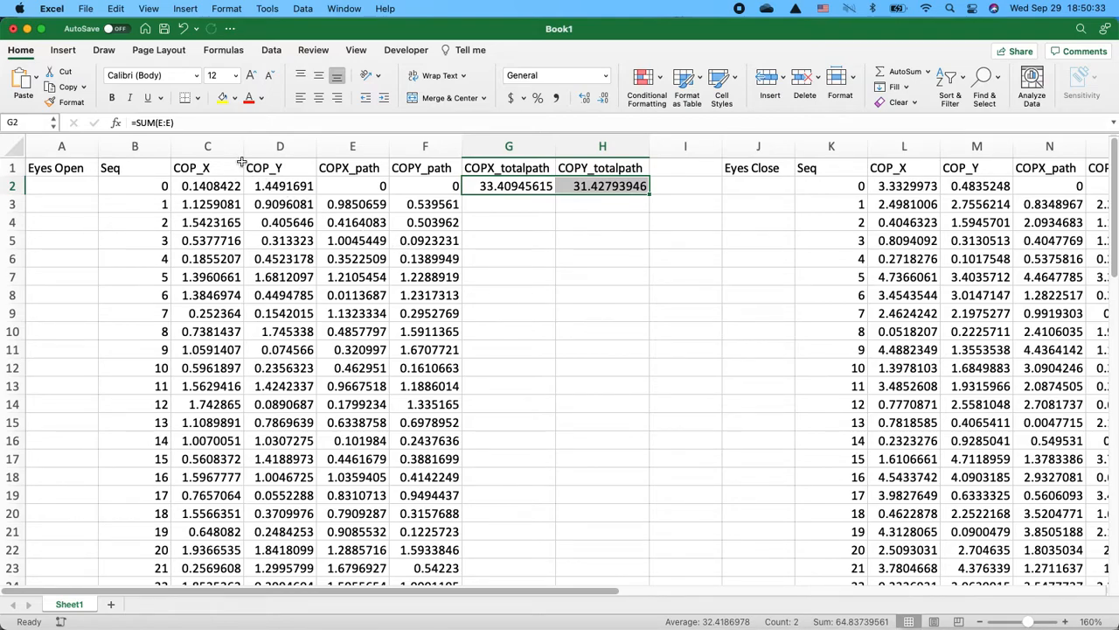
- Insert a scatter chart with smooth lines from the eyes-open COP_X and COP_Y columns and reposition it
left_click(218, 144)
left_click_drag(218, 144, 263, 149)
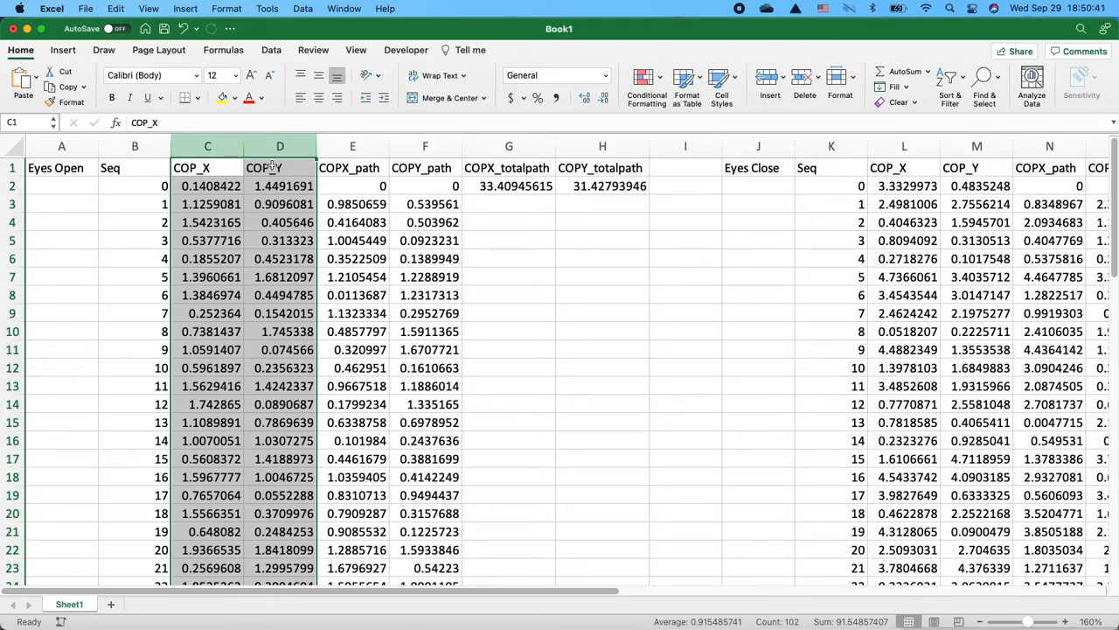
left_click(66, 52)
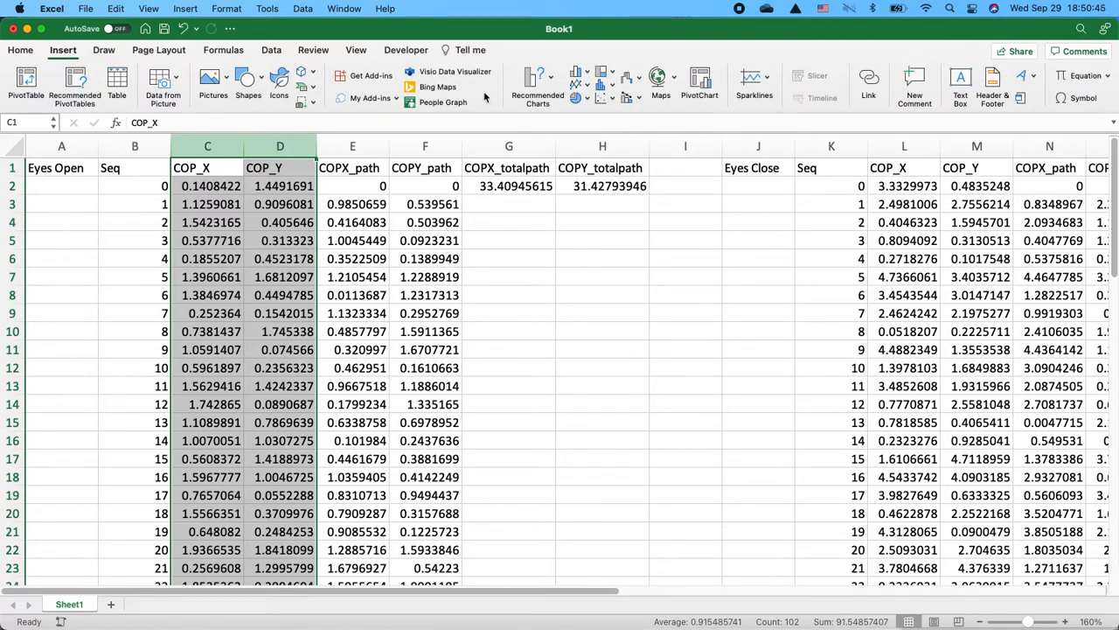
left_click(602, 99)
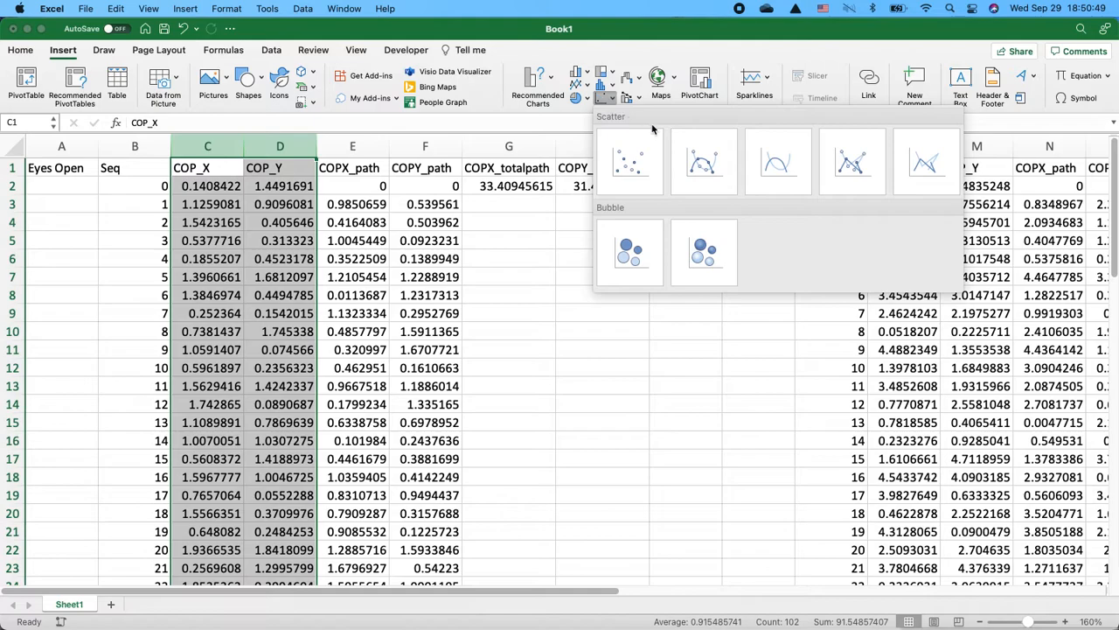
left_click(777, 163)
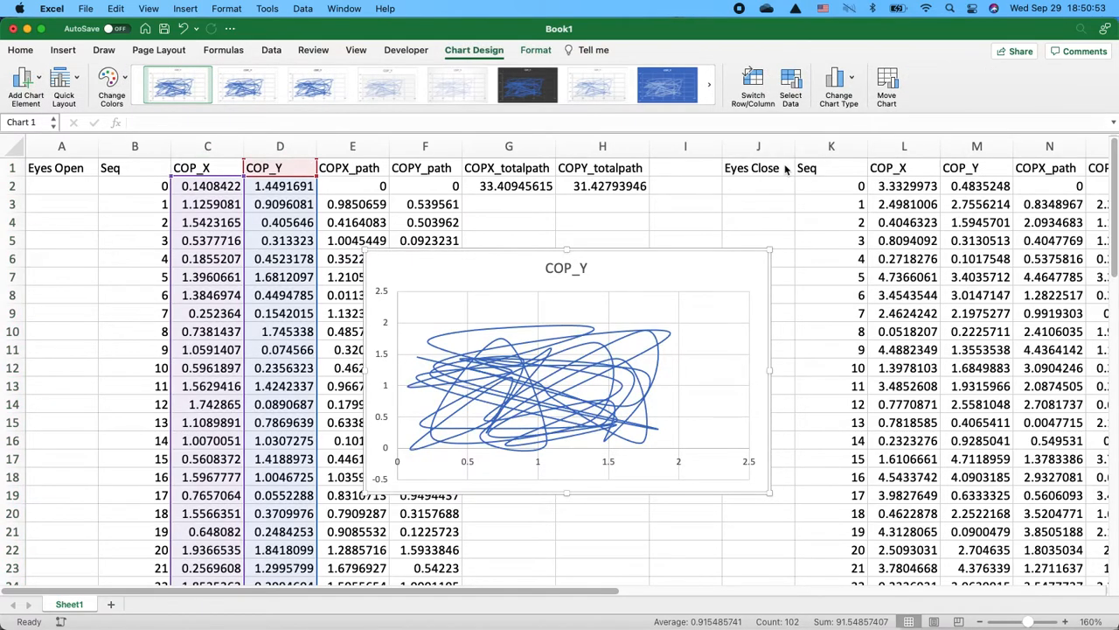
left_click_drag(626, 262, 672, 221)
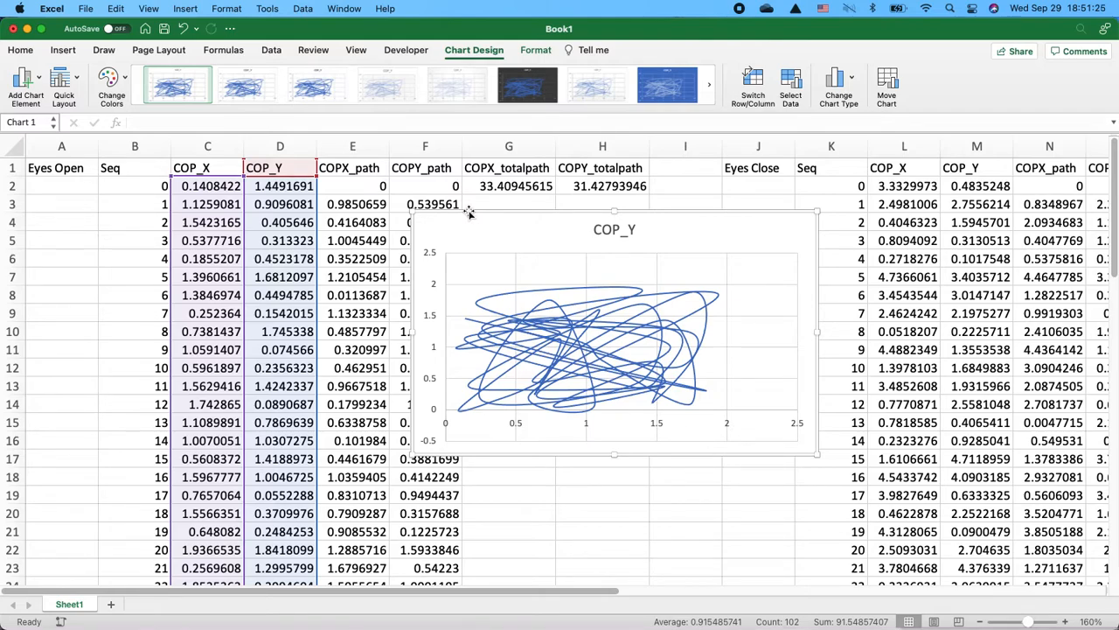
- Insert a smooth-line scatter chart from the eyes-closed COP_X and COP_Y columns and place both charts side by side
left_click_drag(901, 146, 950, 137)
left_click(63, 50)
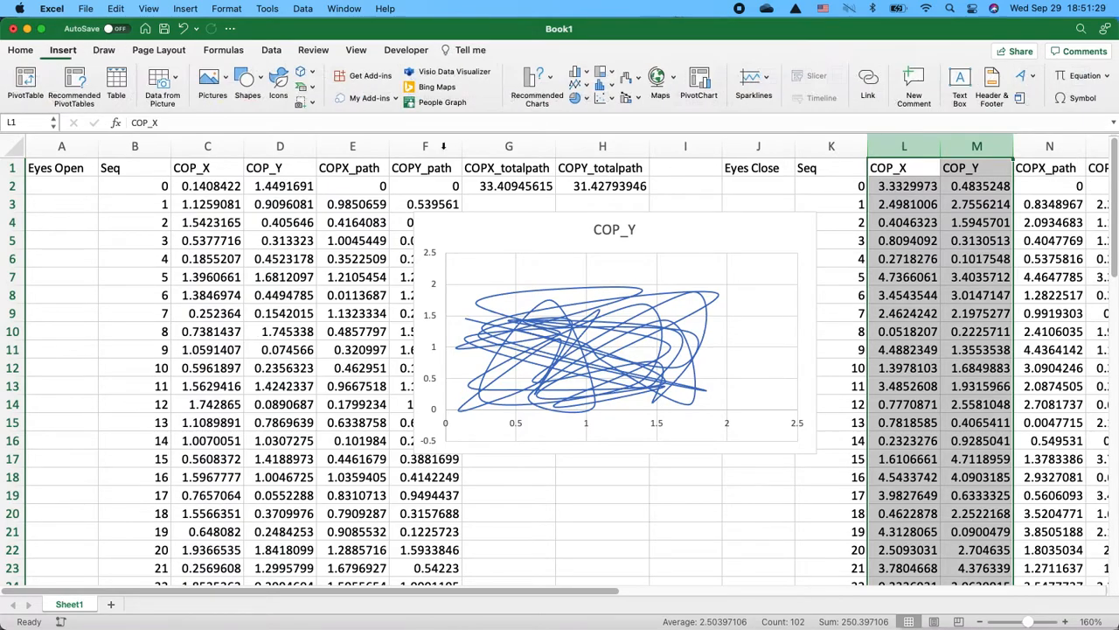
left_click(602, 98)
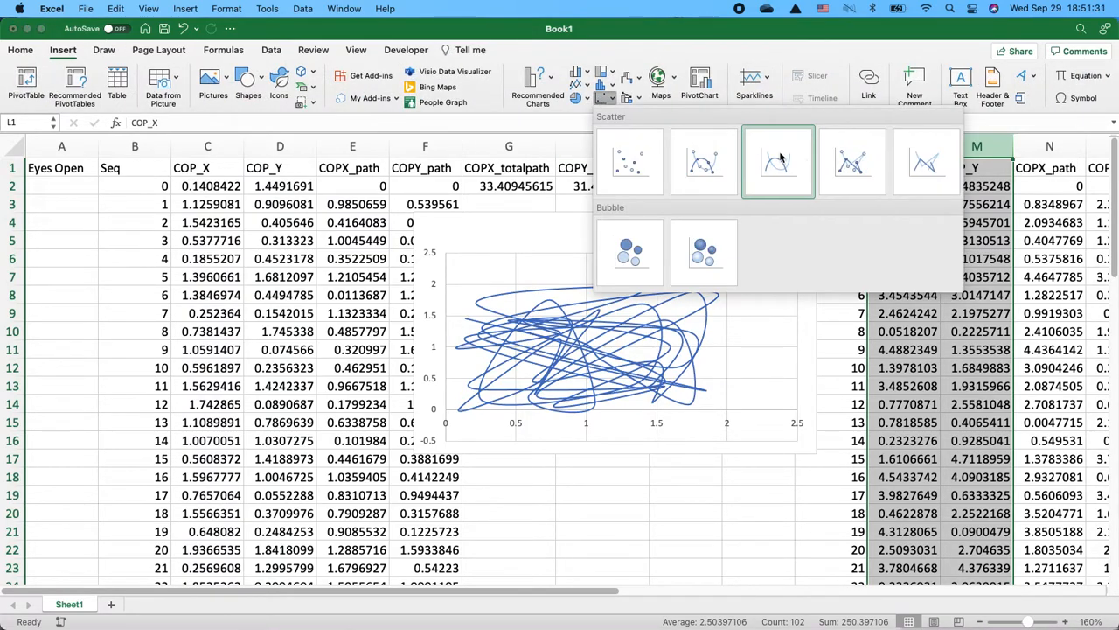
left_click(781, 155)
left_click_drag(663, 278, 865, 300)
left_click(781, 296)
left_click_drag(693, 237, 452, 238)
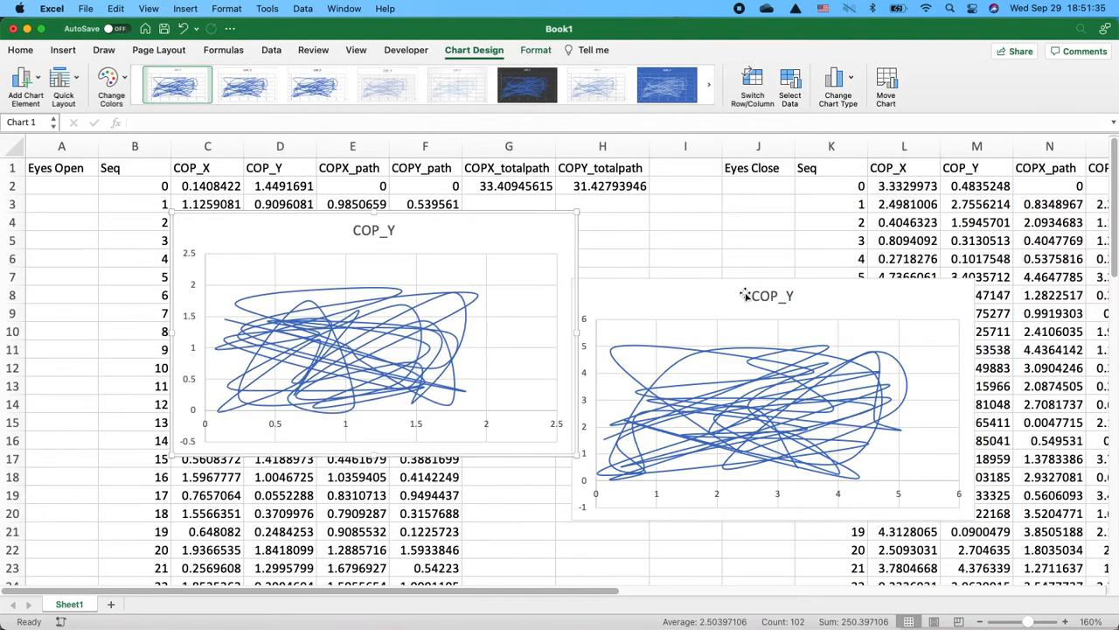
- Retitle the eyes-closed chart as Eyes Closed
left_click(761, 295)
double_click(761, 296)
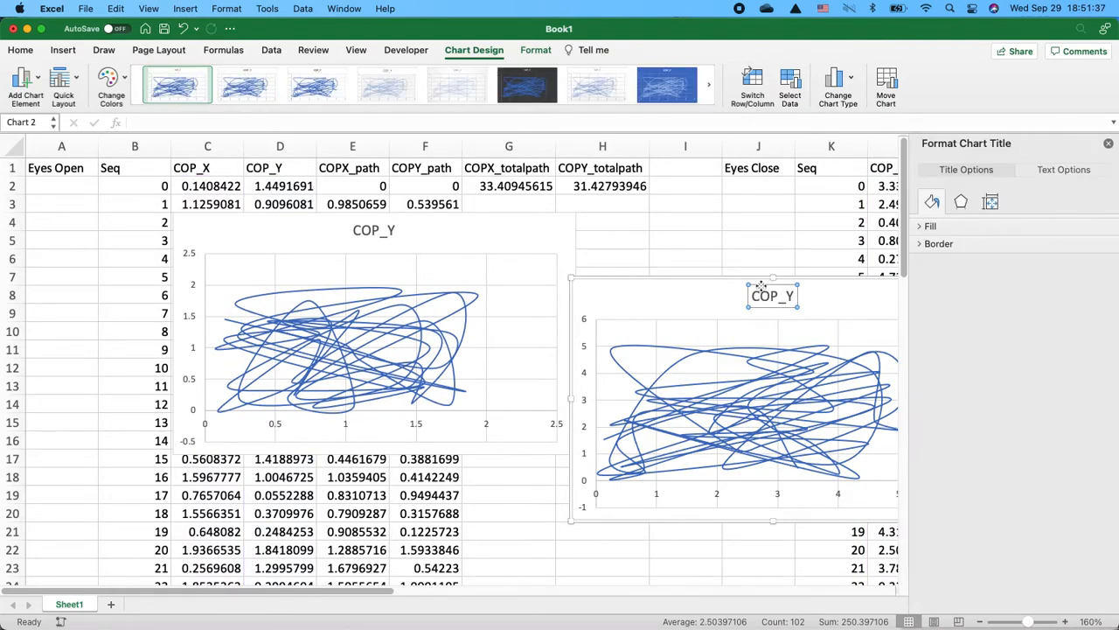
double_click(760, 296)
type("Eyes Closed")
- Retitle the eyes-open chart as Eyes Open
left_click(376, 231)
left_click(376, 231)
double_click(376, 231)
type("Eyes Open")
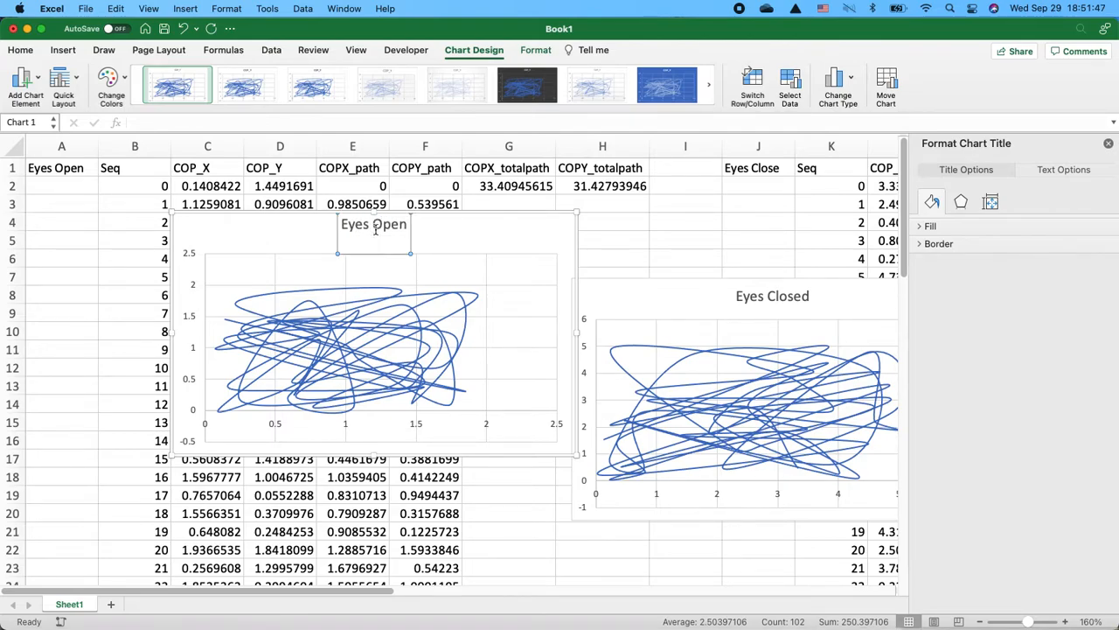
- Reposition both charts and close the formatting pane
left_click_drag(473, 241, 348, 234)
left_click_drag(654, 288, 622, 218)
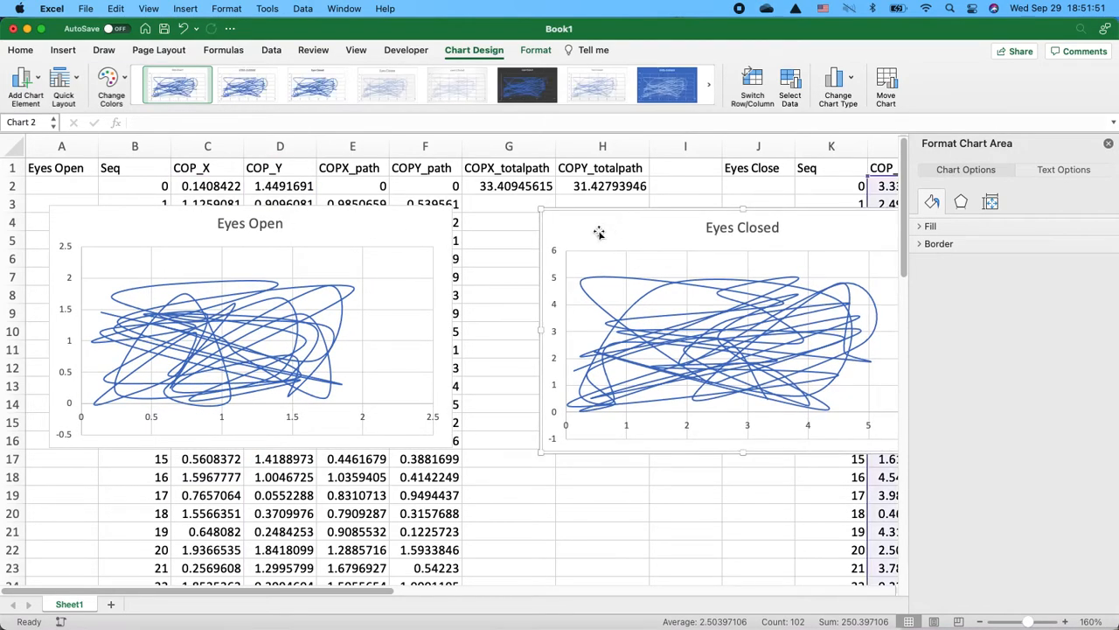
left_click(1108, 142)
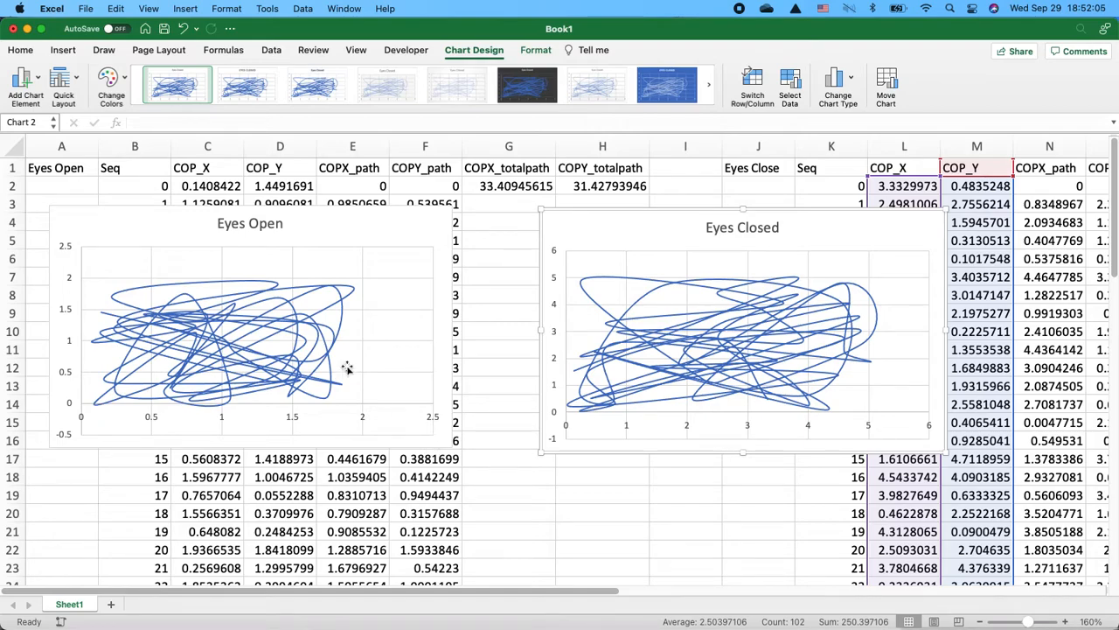
- Set the Eyes Open chart's horizontal axis maximum to 6
left_click(305, 220)
left_click(436, 417)
double_click(436, 418)
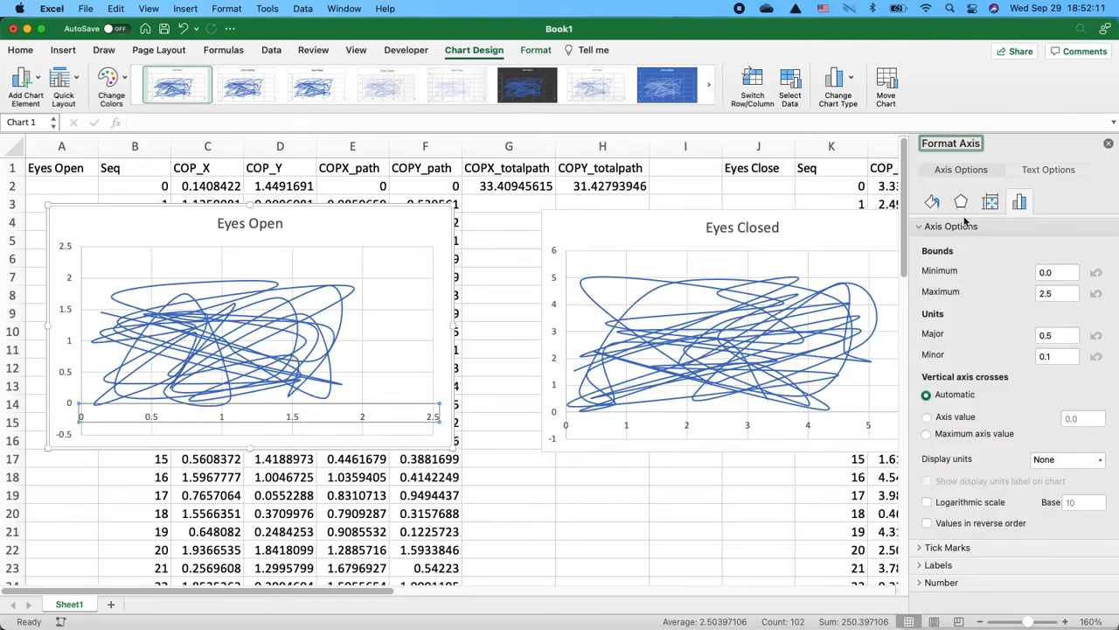
left_click(1061, 294)
type("6")
key("Return")
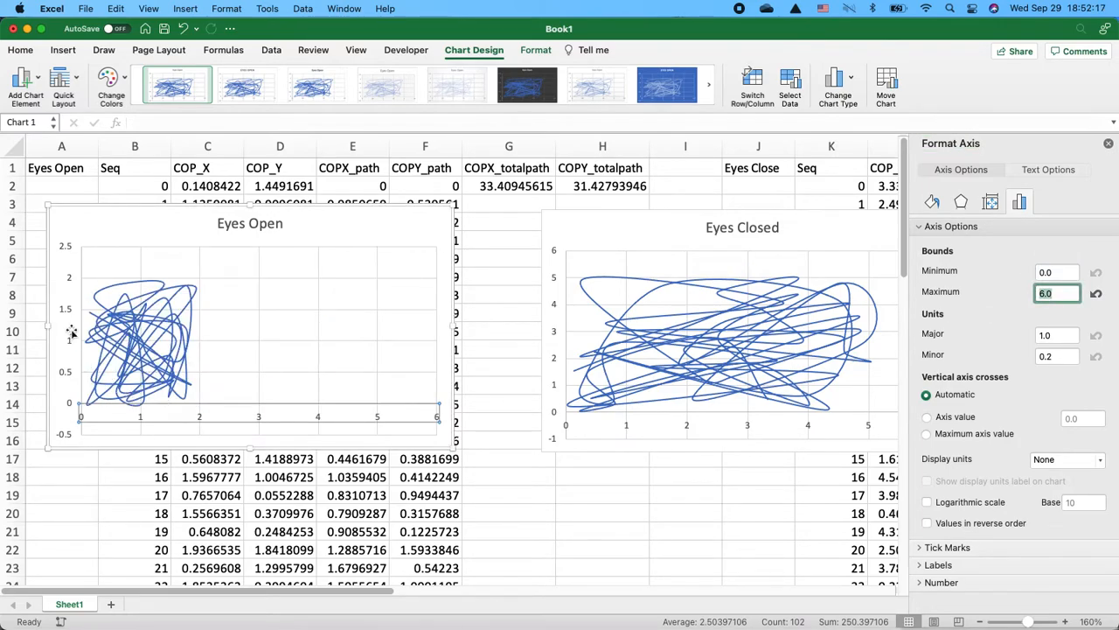
- Set the Eyes Open chart's vertical axis bounds to -1 and 6, and shift the Eyes Closed chart slightly left
left_click(68, 310)
left_click(1060, 272)
type("-1")
left_click(1037, 294)
type("6")
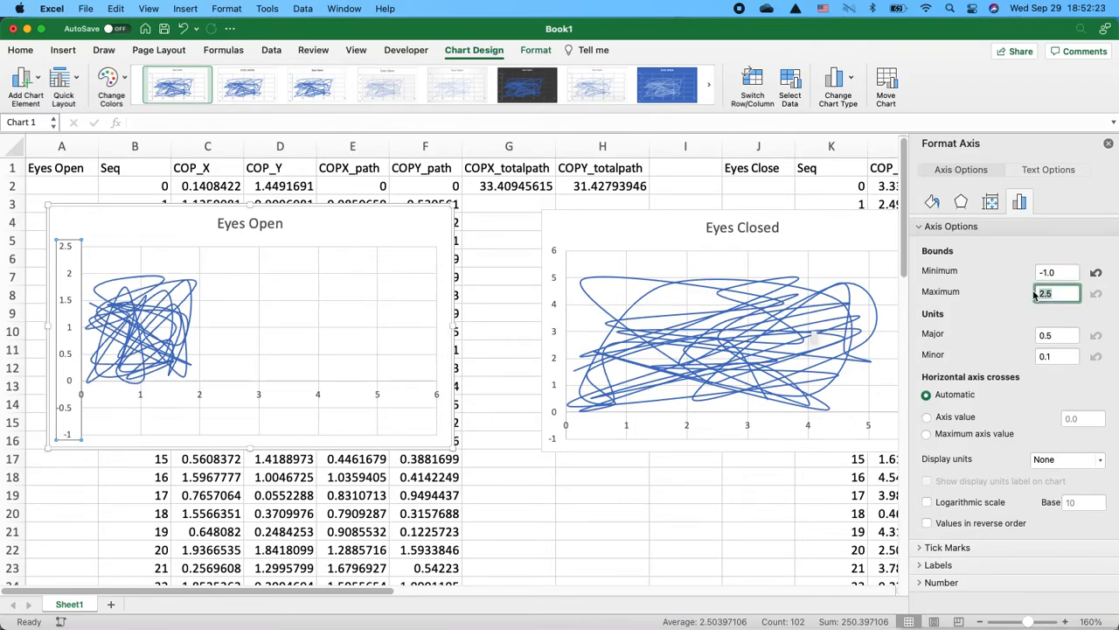
key("Return")
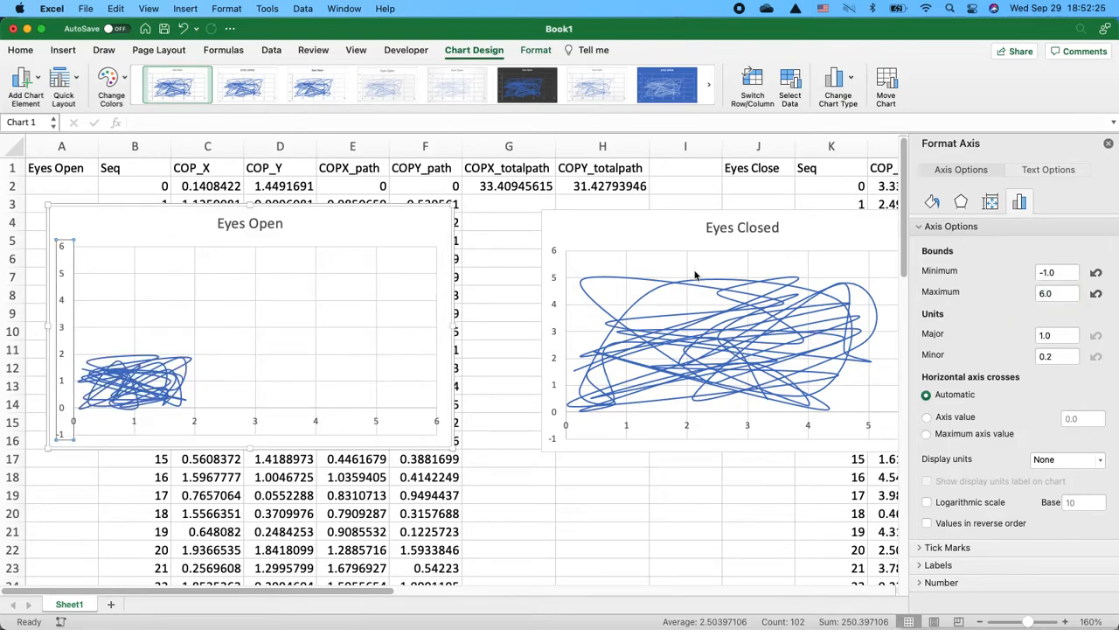
left_click_drag(633, 239, 577, 237)
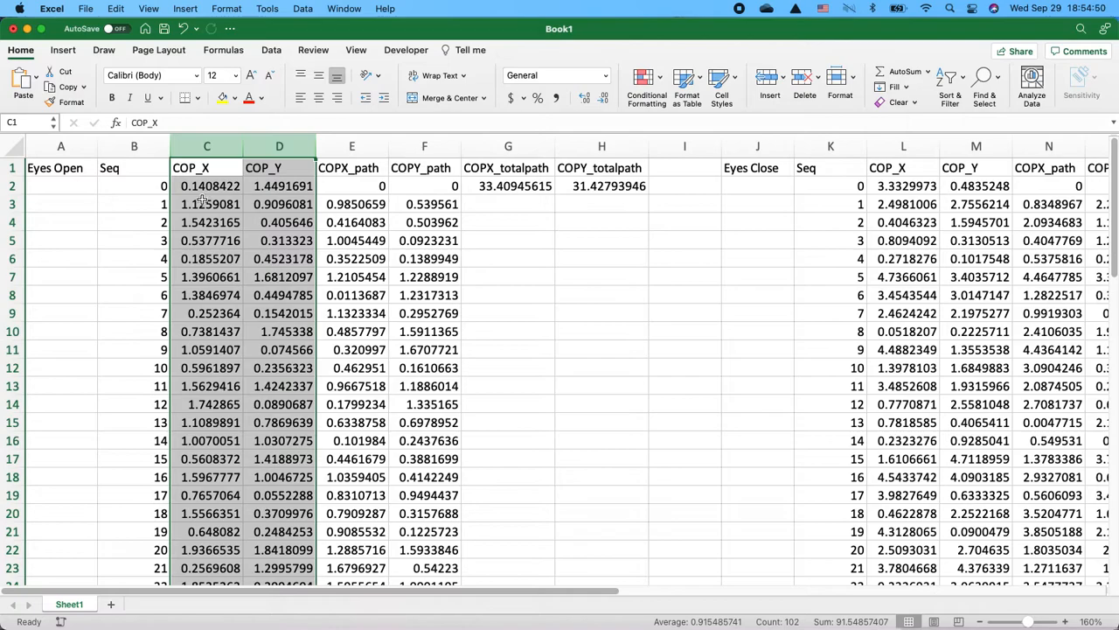
- Insert a new smooth-line scatter chart from the selected eyes-open COP_X and COP_Y columns
left_click(63, 50)
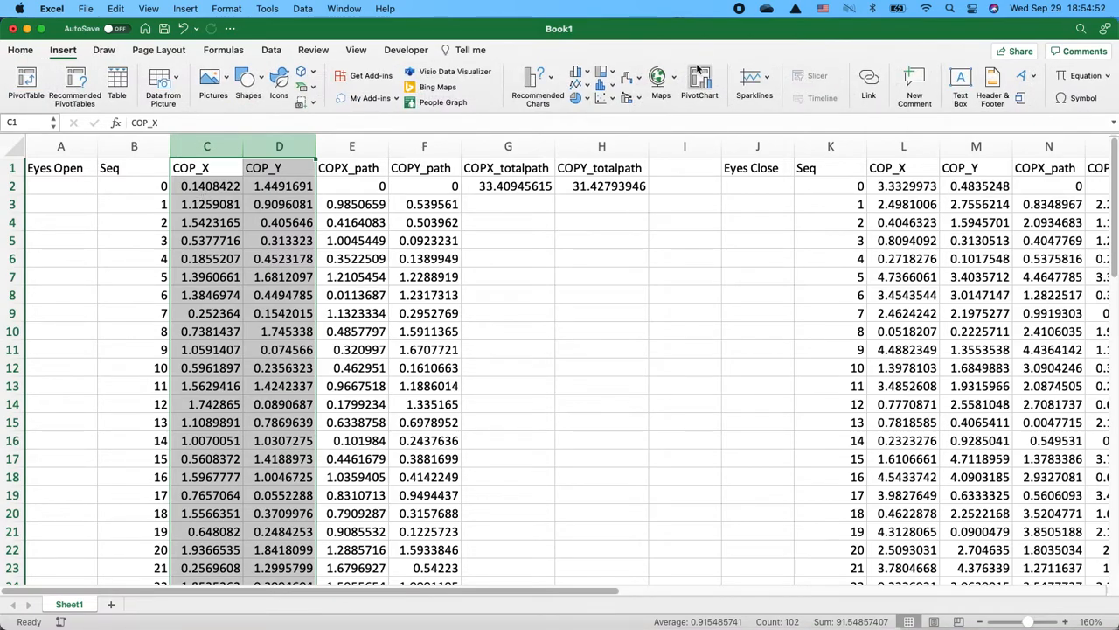
left_click(605, 98)
left_click(776, 163)
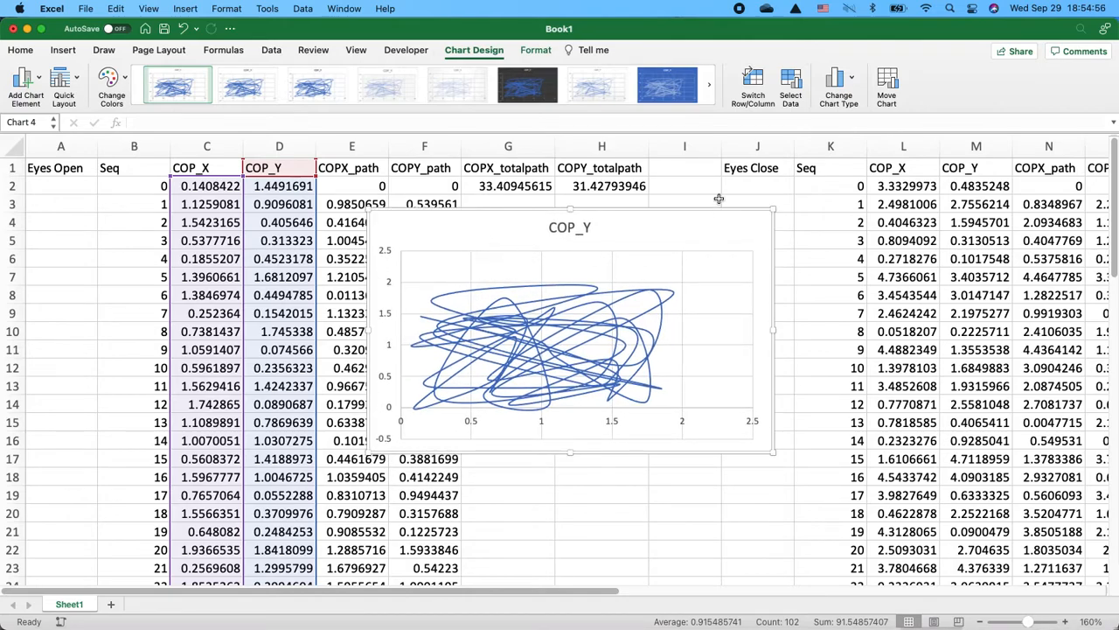
left_click(685, 513)
left_click(662, 237)
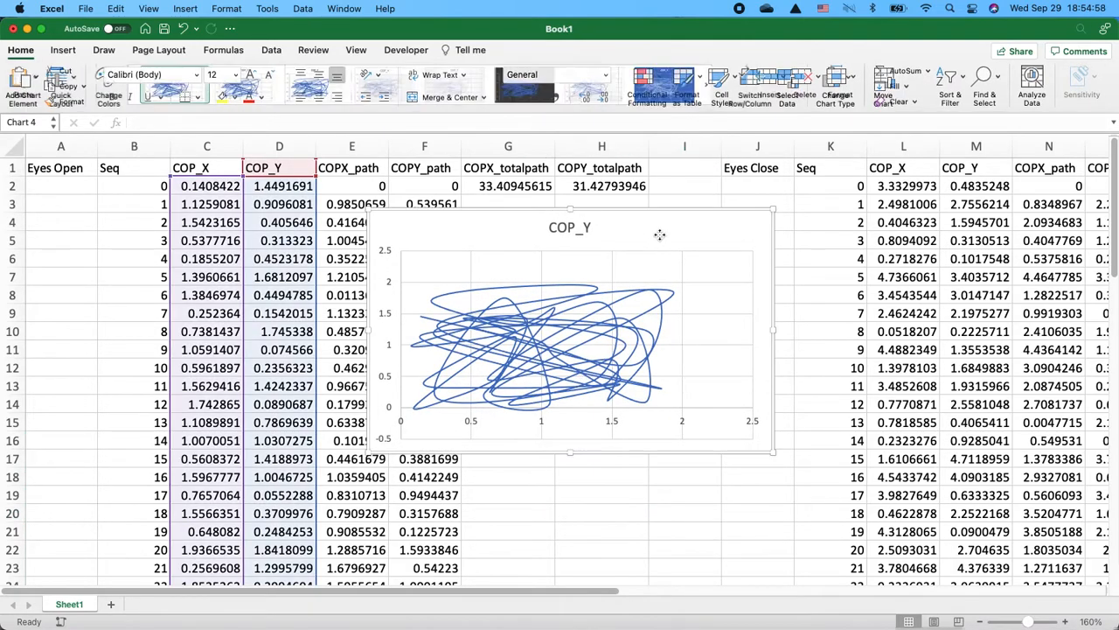
left_click(790, 88)
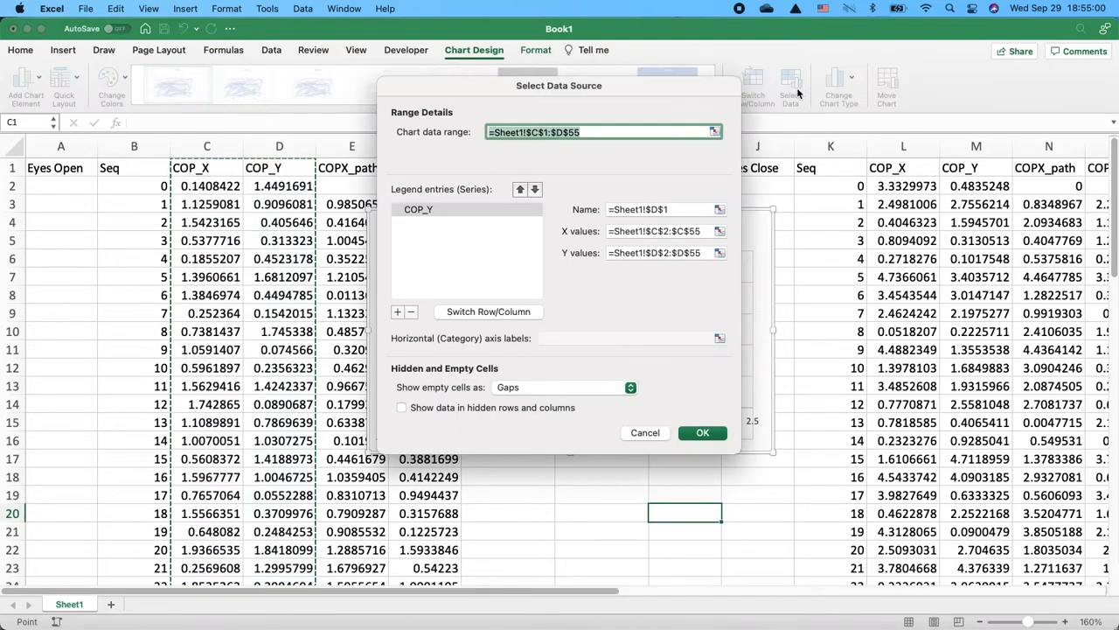
left_click(430, 210)
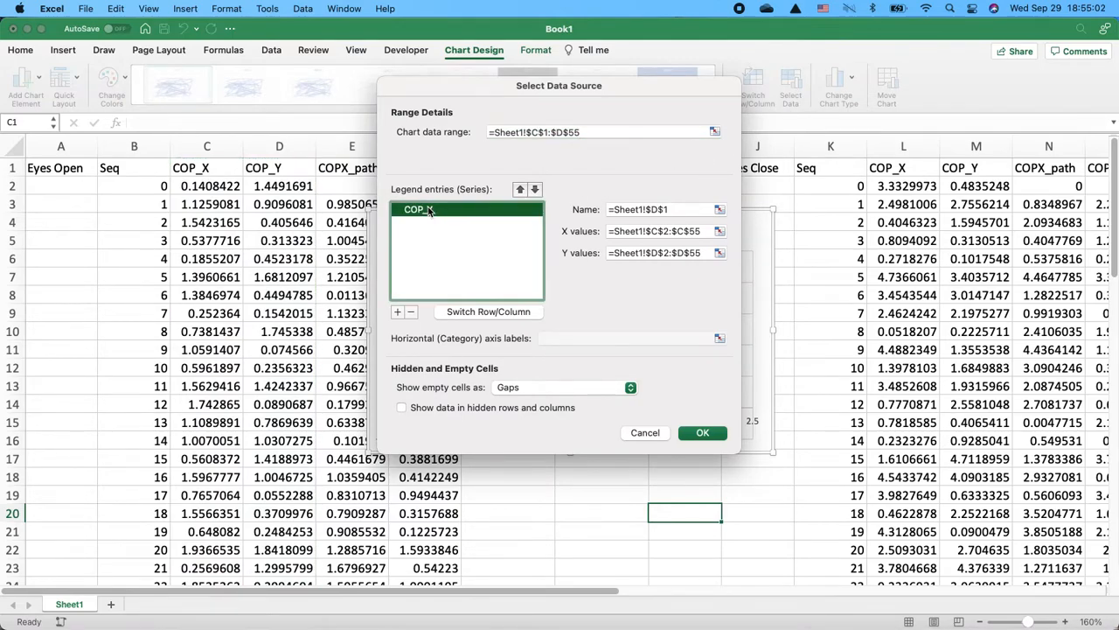
left_click(683, 209)
type("=Sh")
key("BackSpace")
key("BackSpace")
key("Escape")
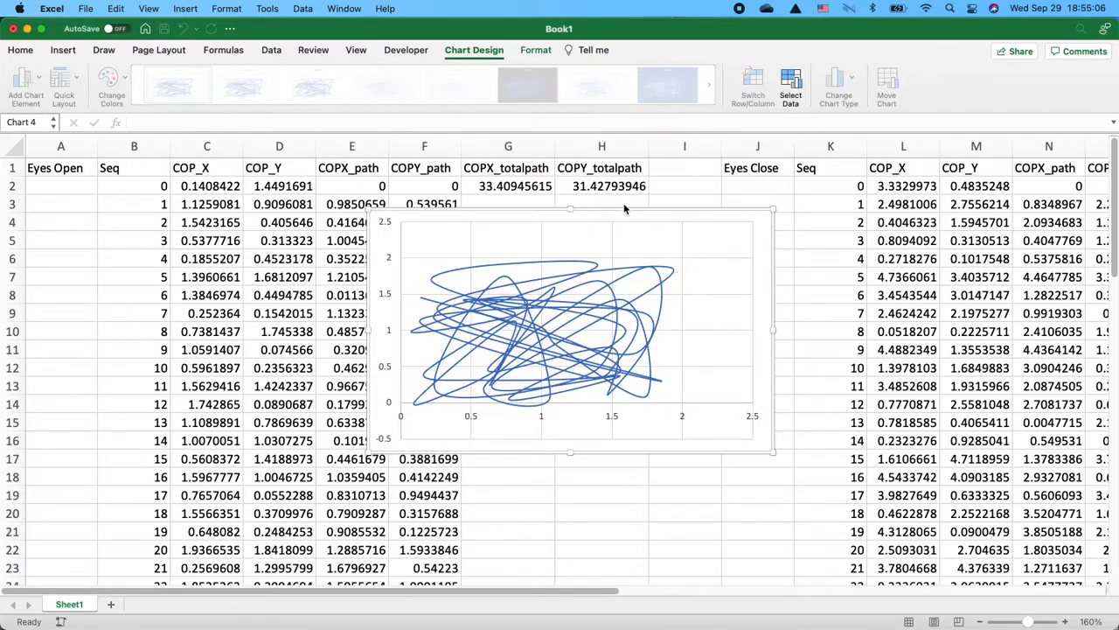
- Open the chart's data source and name its series Eyes Open
left_click(796, 73)
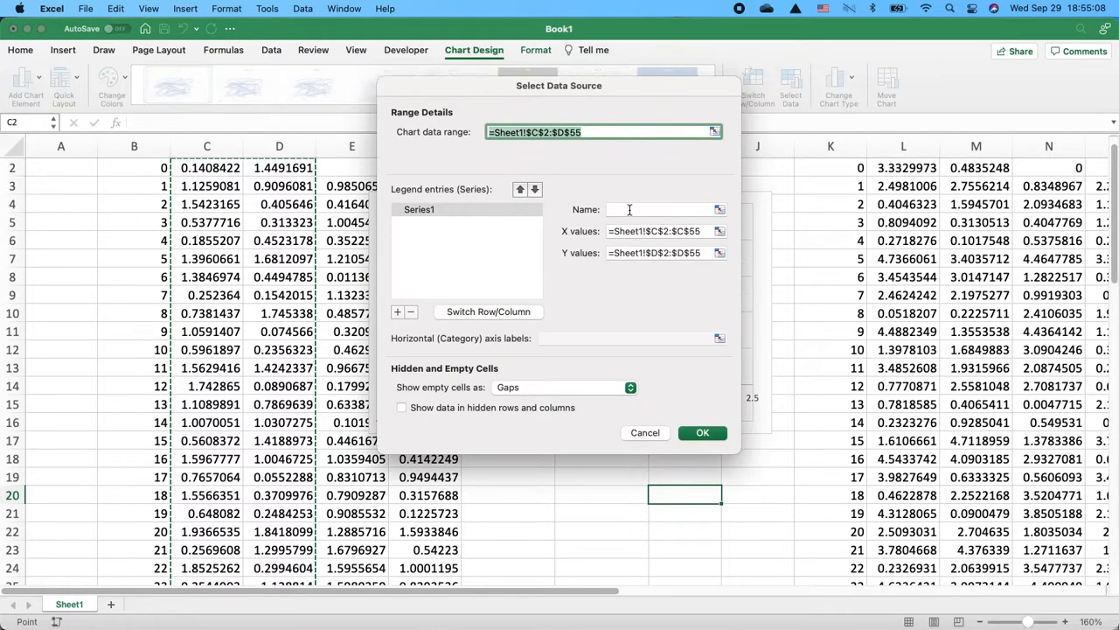
left_click(630, 210)
type("Eyes Open")
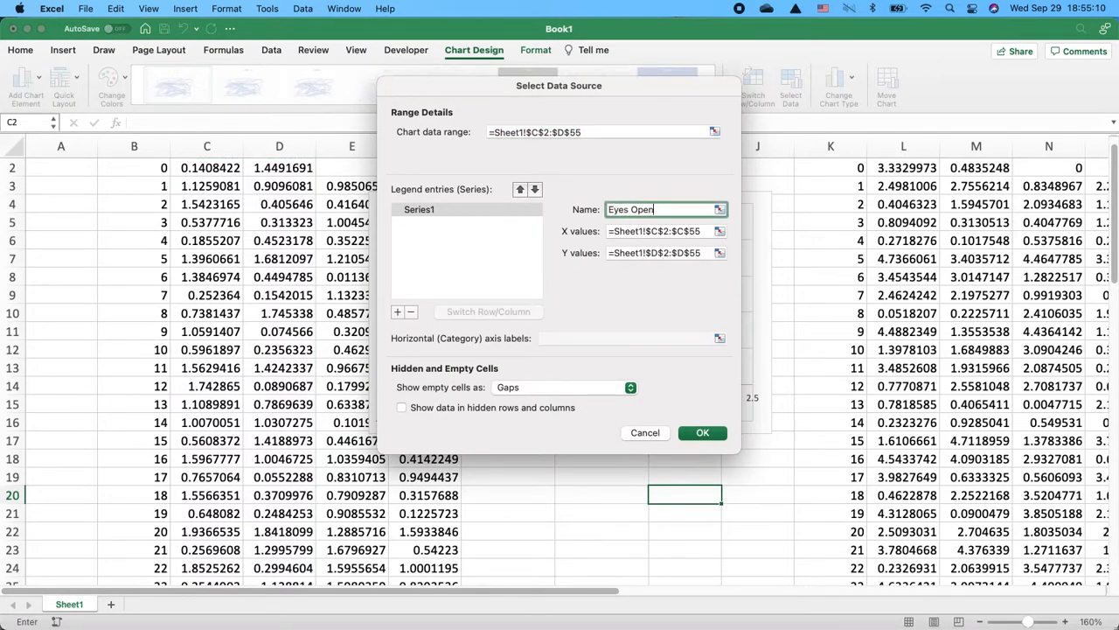
- Add a second series named Eyes Closed with X values =Sheet1!$L$2:$L$51
left_click(396, 313)
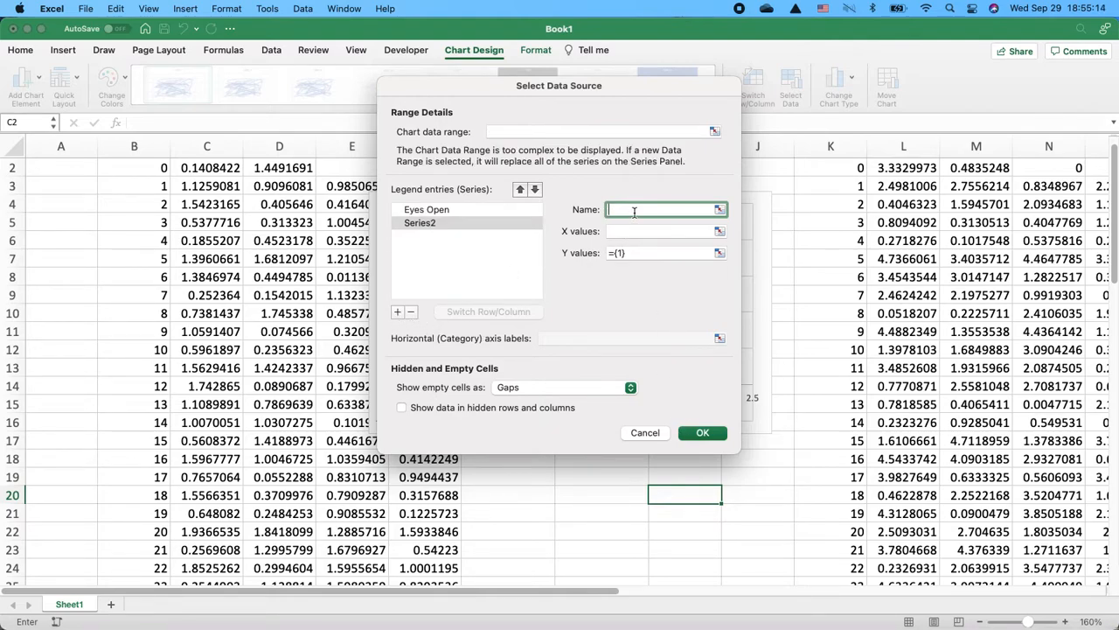
type("Eyes Closed")
left_click(667, 230)
left_click(719, 231)
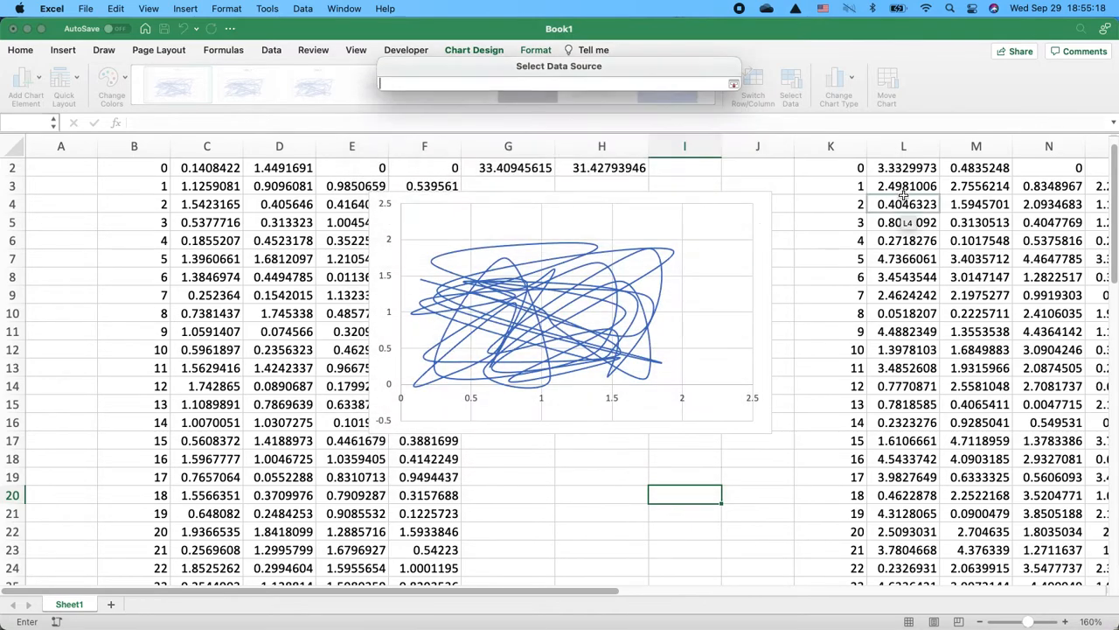
scroll(905, 197, "up", 1)
left_click(898, 185)
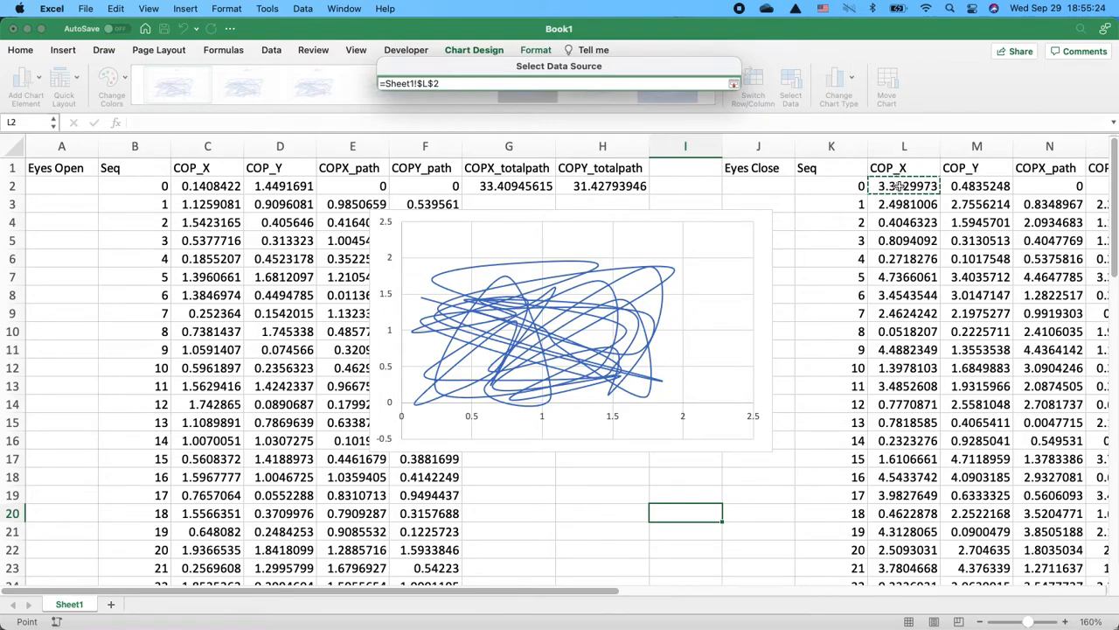
key("super+shift+Down")
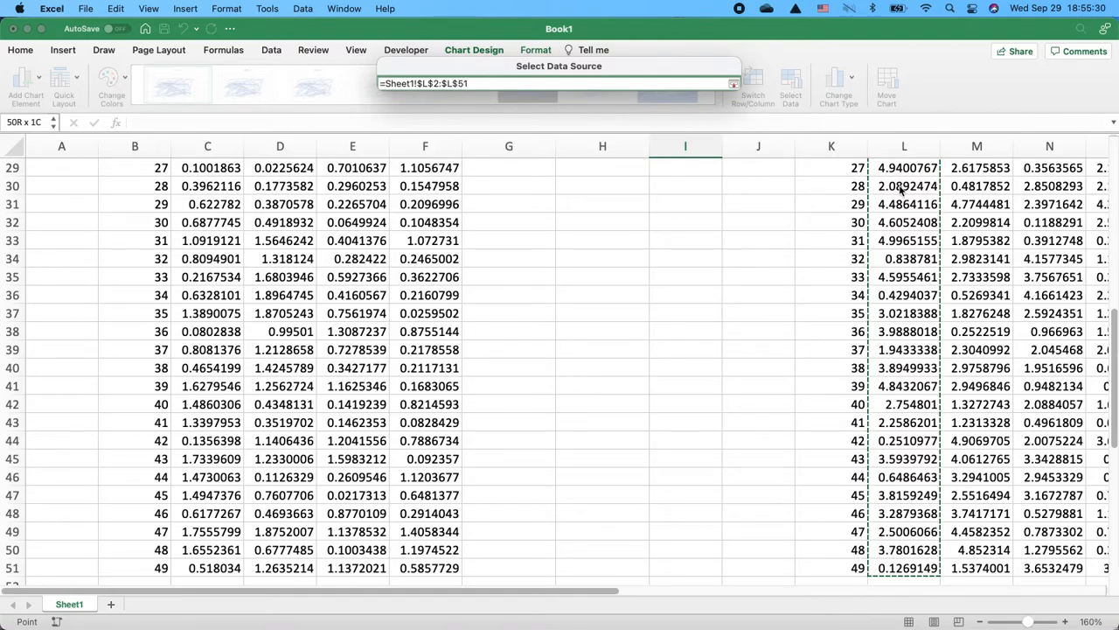
key("Return")
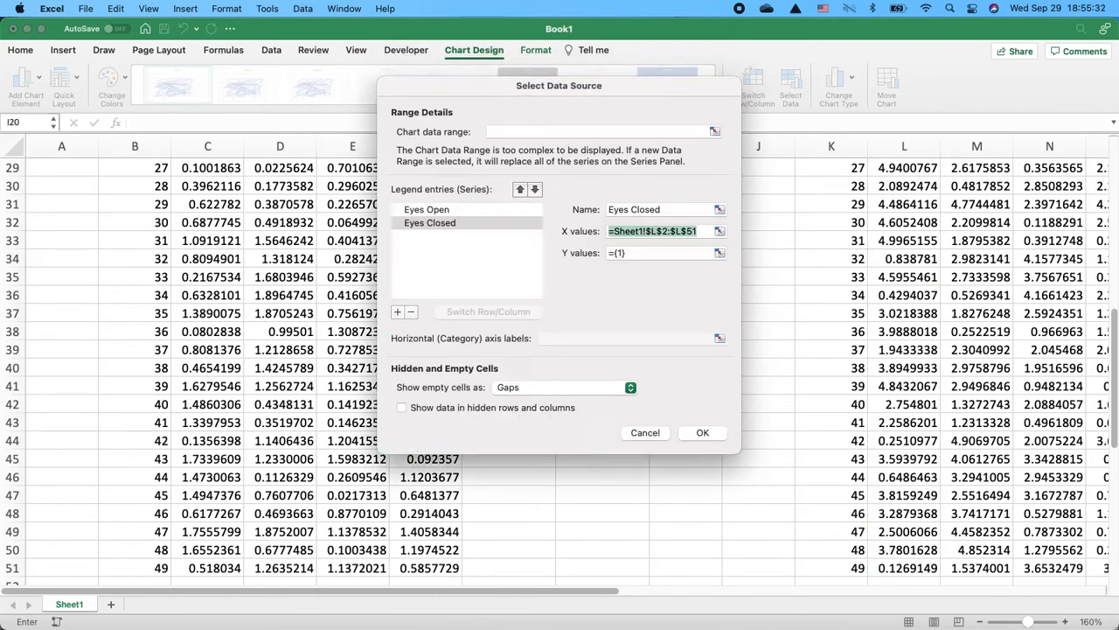
- Set the Eyes Closed series Y values to =Sheet1!$M$2:$M$51 and confirm the data source
left_click(701, 254)
key("BackSpace")
key("BackSpace")
key("BackSpace")
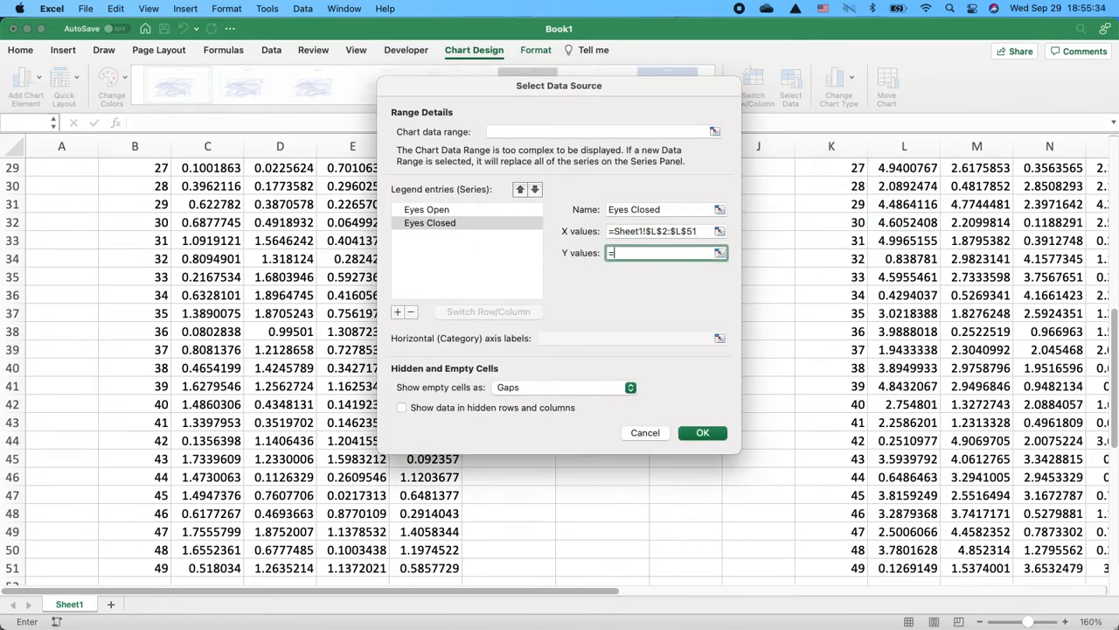
scroll(994, 203, "up", 10)
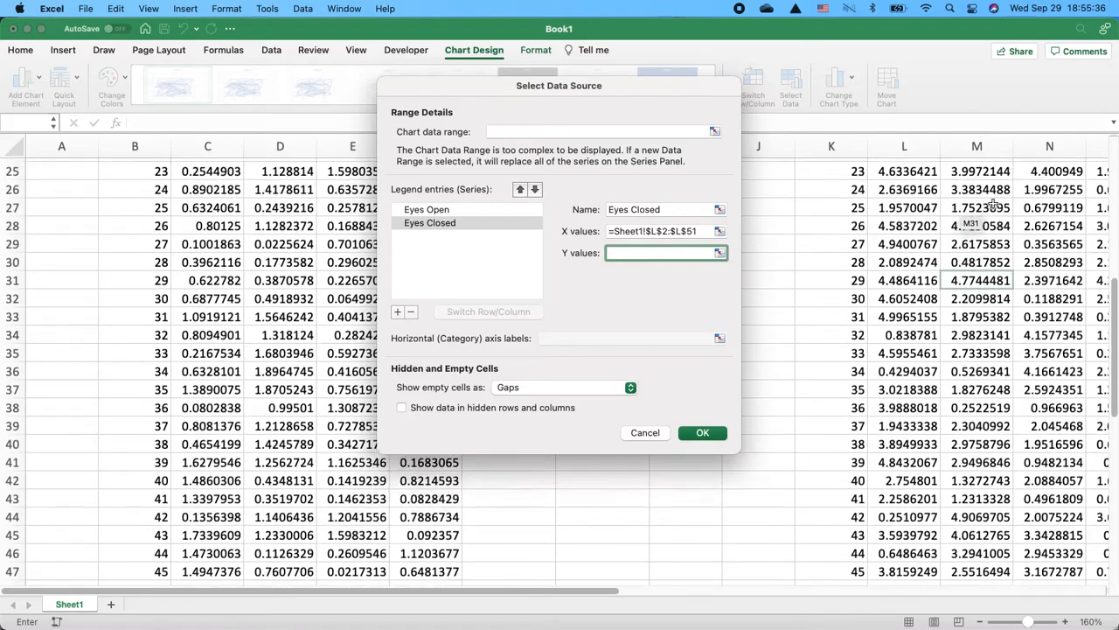
left_click(988, 185)
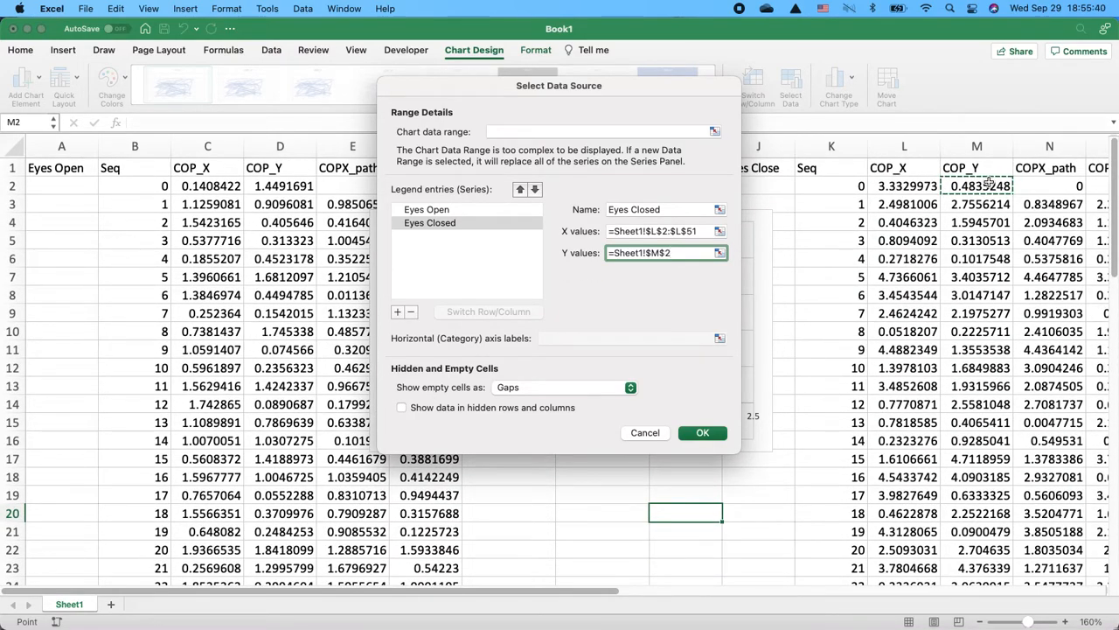
key("super+shift+Down")
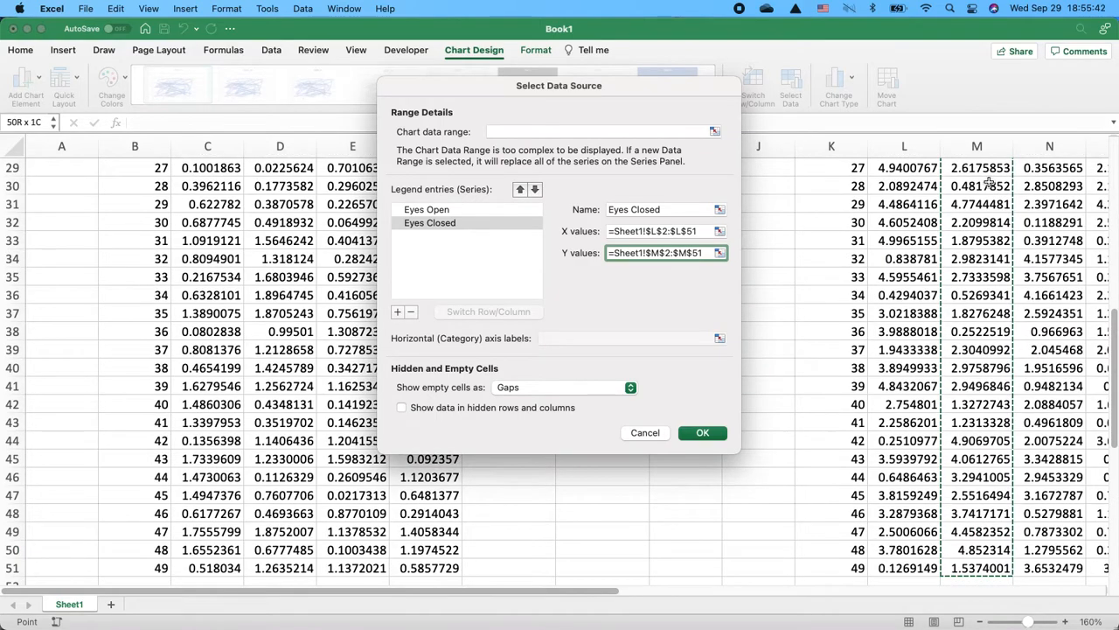
key("Return")
- Add a legend at the bottom of the combined COP chart
scroll(533, 274, "up", 4)
scroll(533, 273, "up", 5)
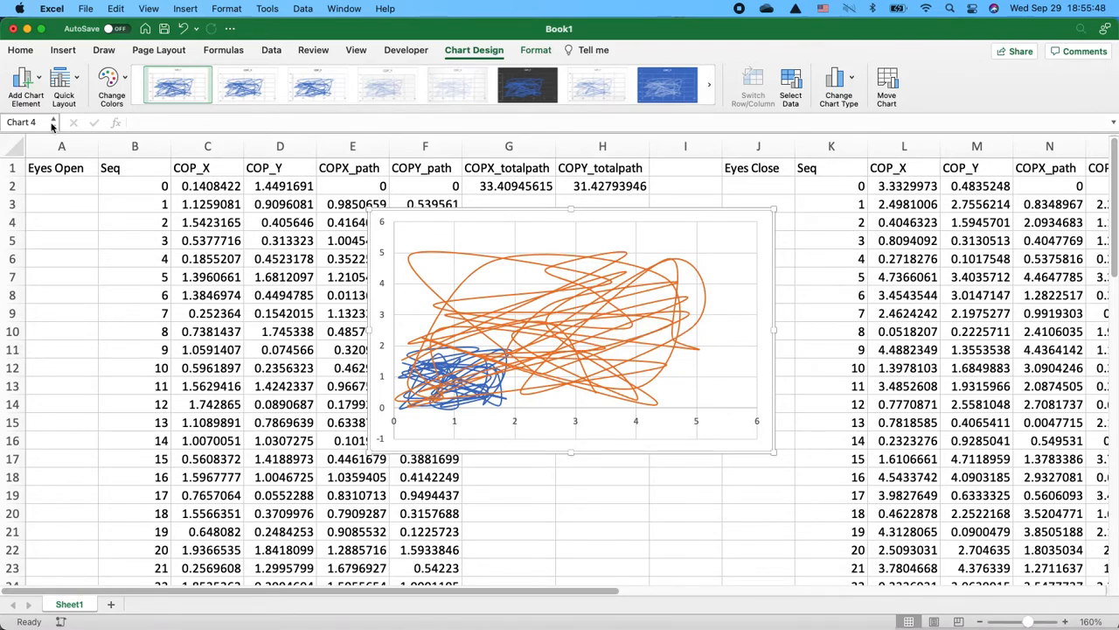
left_click(25, 88)
left_click(25, 87)
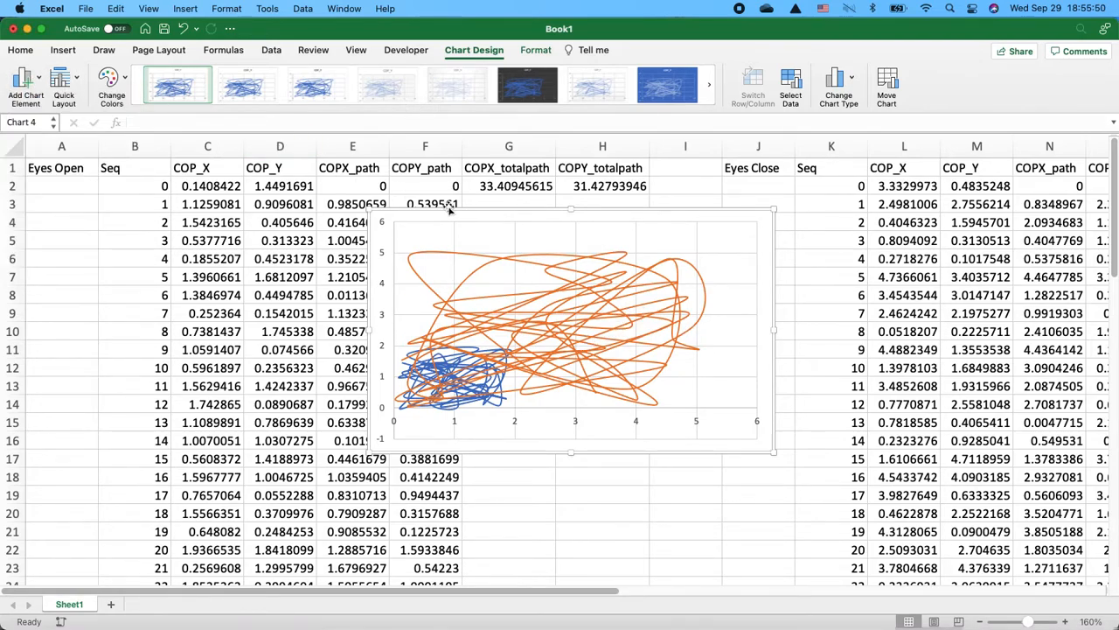
left_click(39, 81)
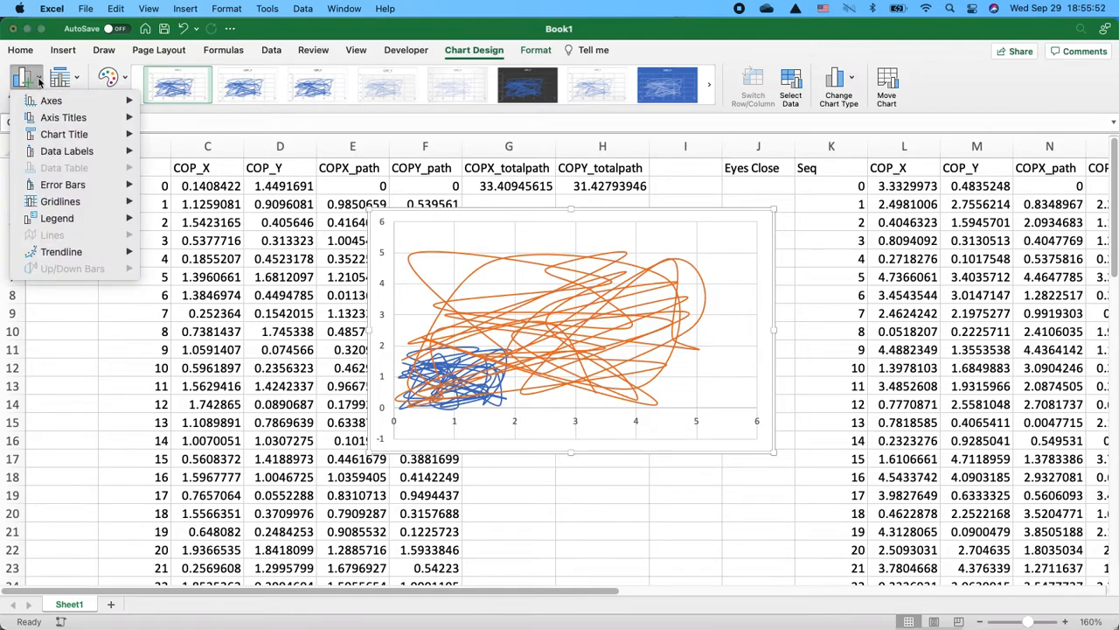
mouse_move(123, 219)
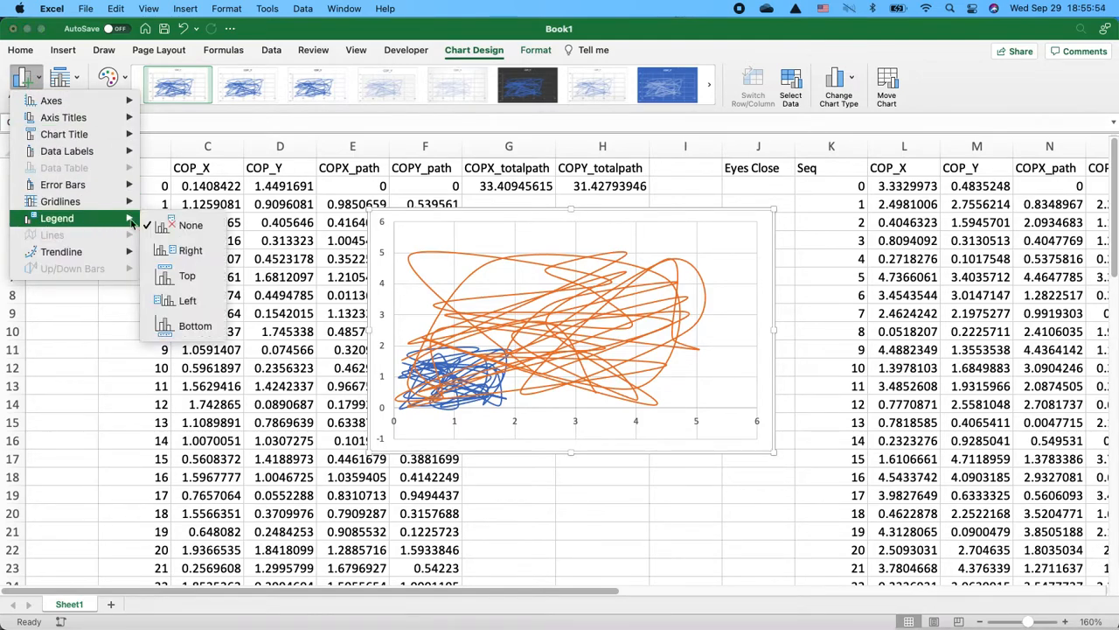
left_click(194, 326)
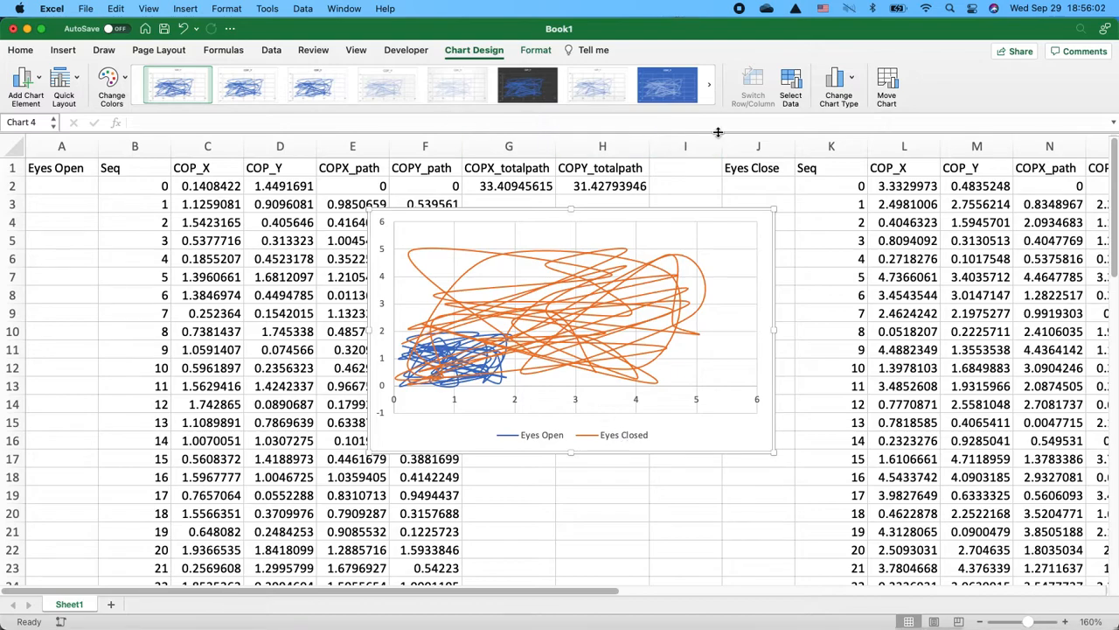
- Add primary horizontal and vertical axis titles to the chart
left_click(27, 87)
mouse_move(65, 118)
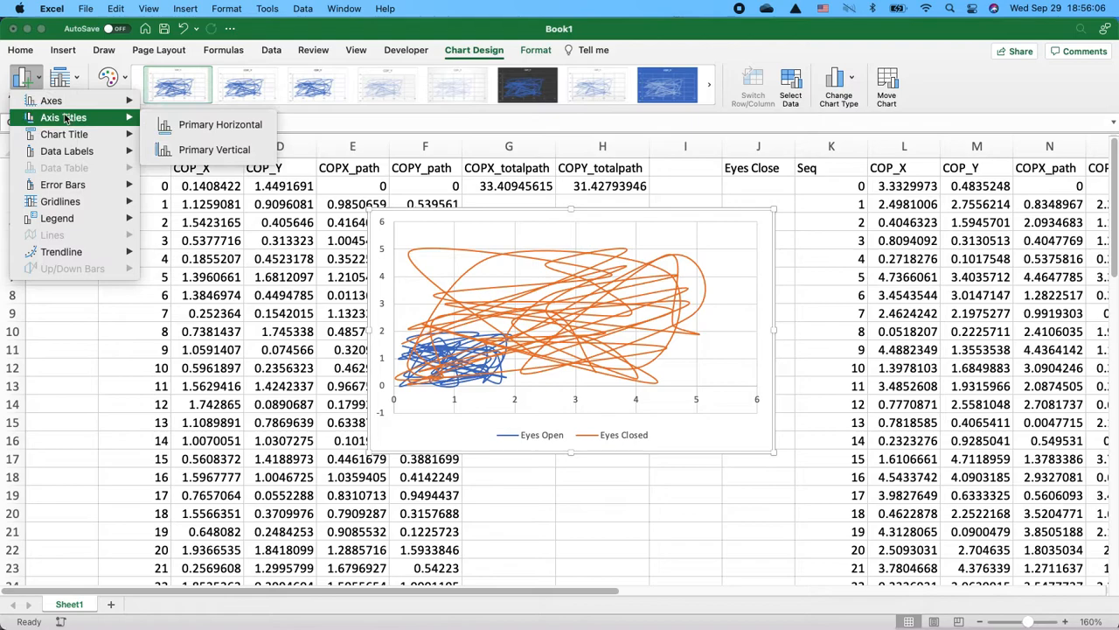
left_click(219, 124)
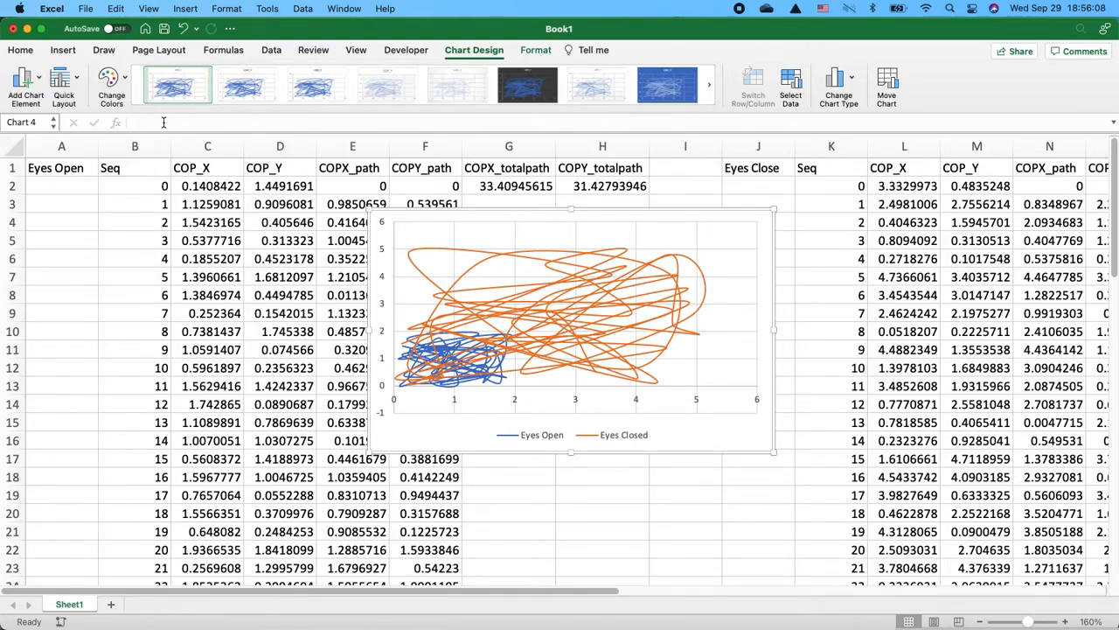
triple_click(566, 402)
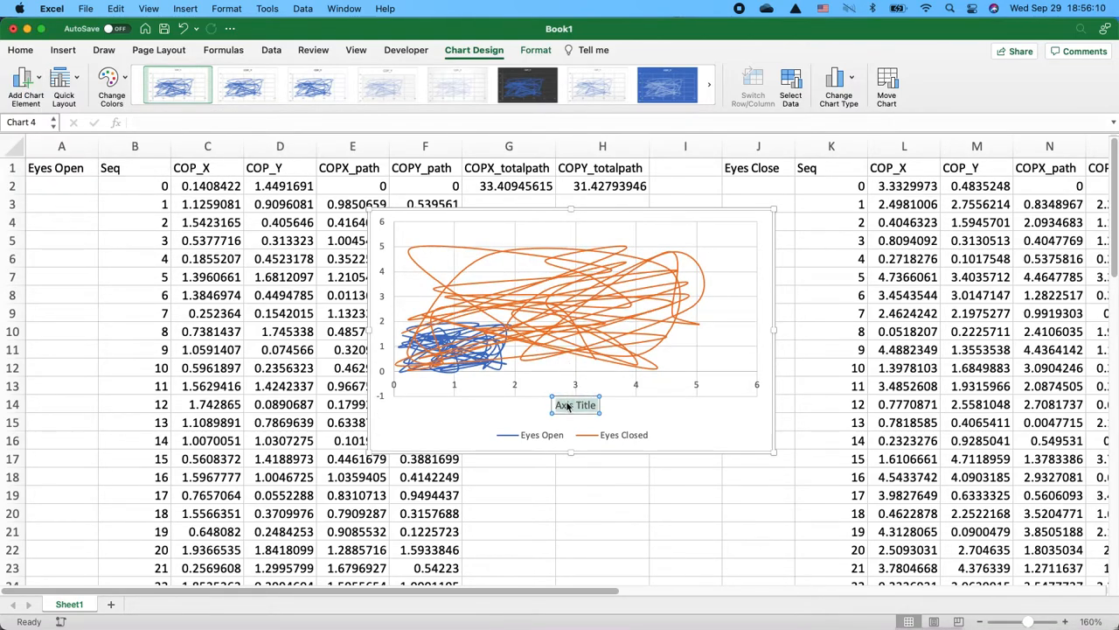
type("COP_X")
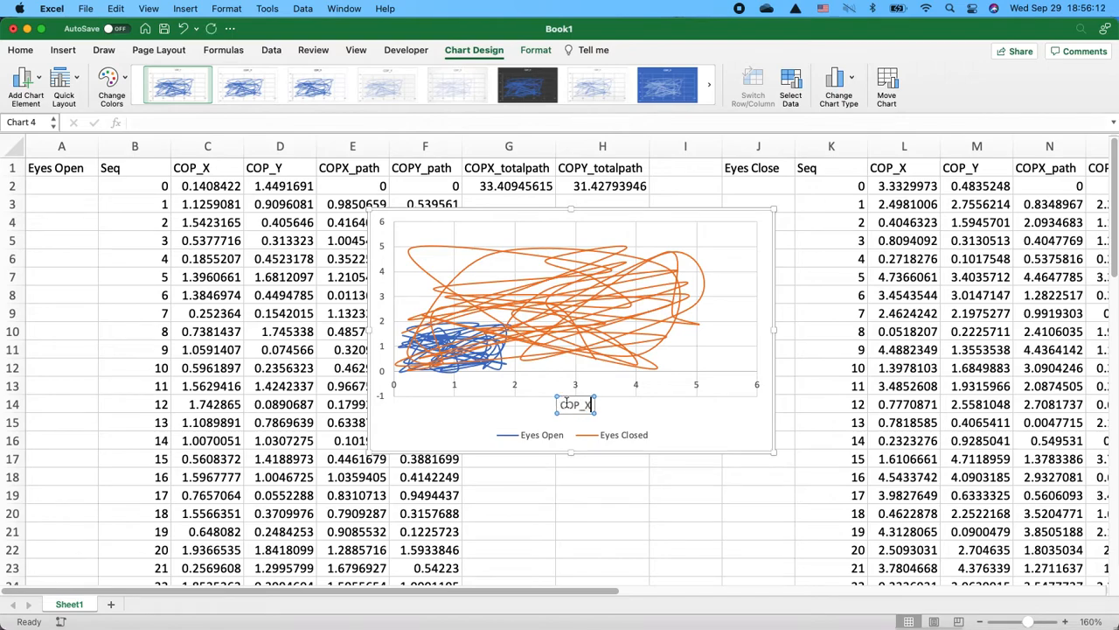
left_click(25, 81)
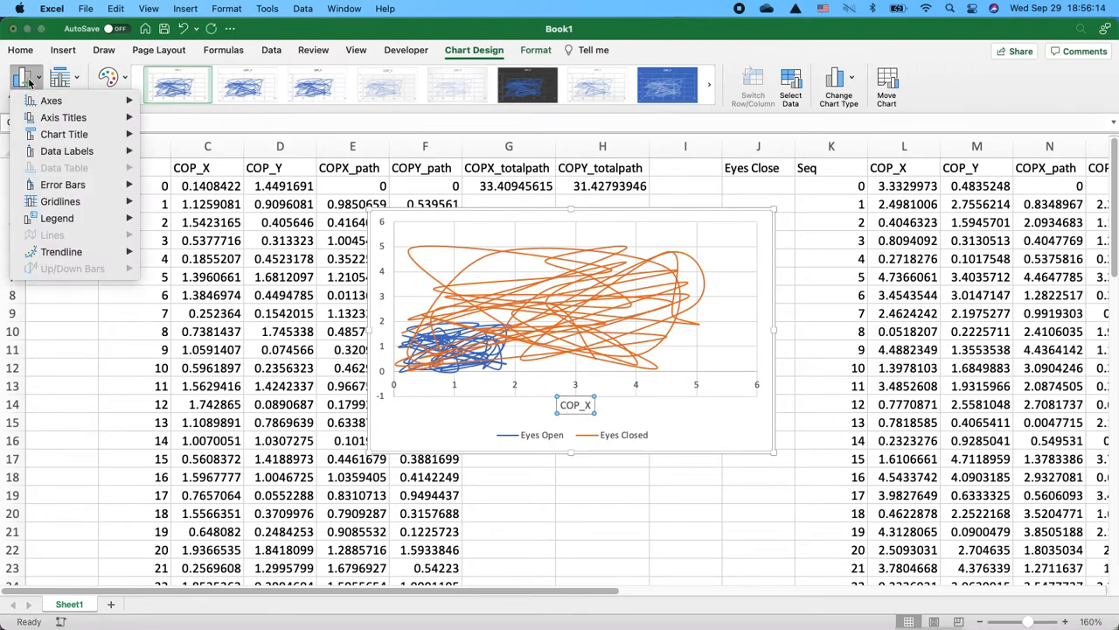
mouse_move(63, 117)
left_click(201, 122)
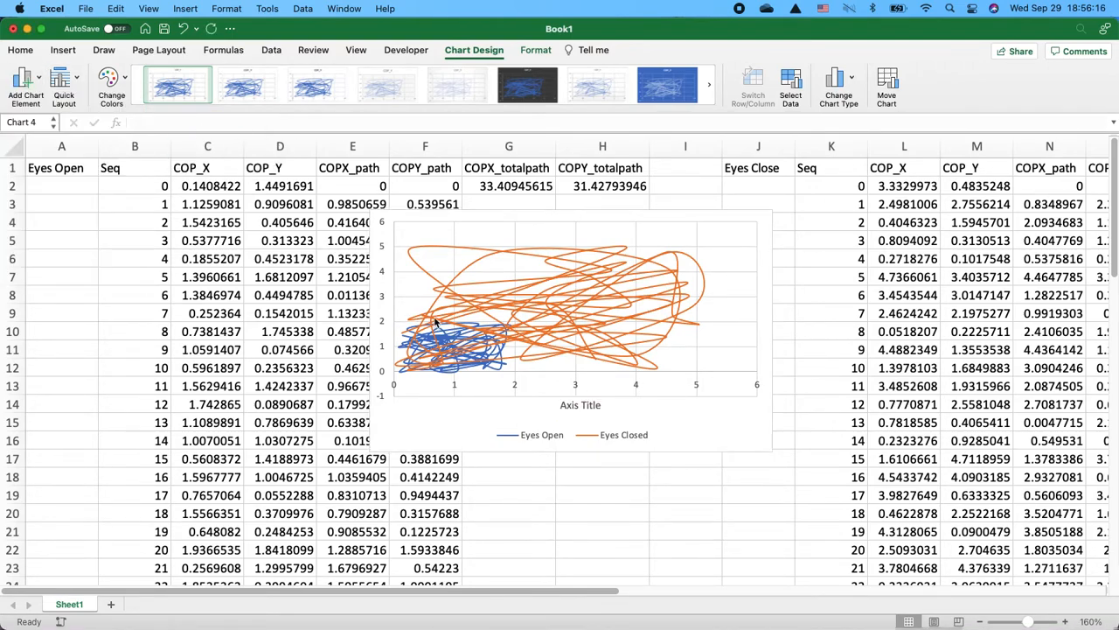
left_click(21, 104)
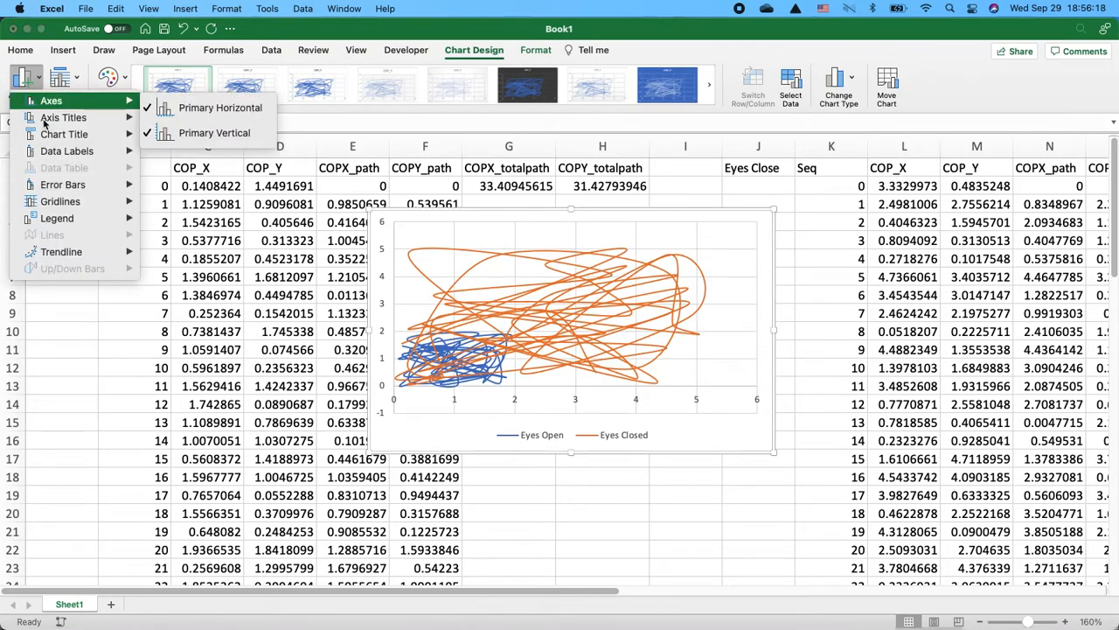
mouse_move(45, 120)
left_click(219, 122)
left_click(23, 80)
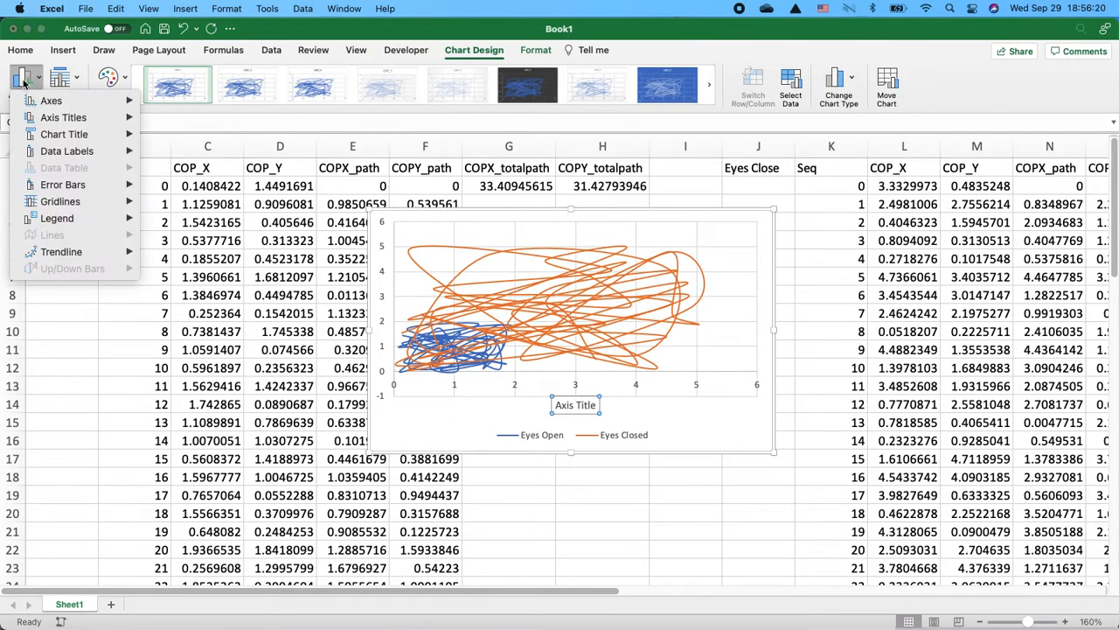
left_click(199, 151)
- Rename the horizontal axis title to COP_X [mm]
double_click(581, 404)
triple_click(572, 405)
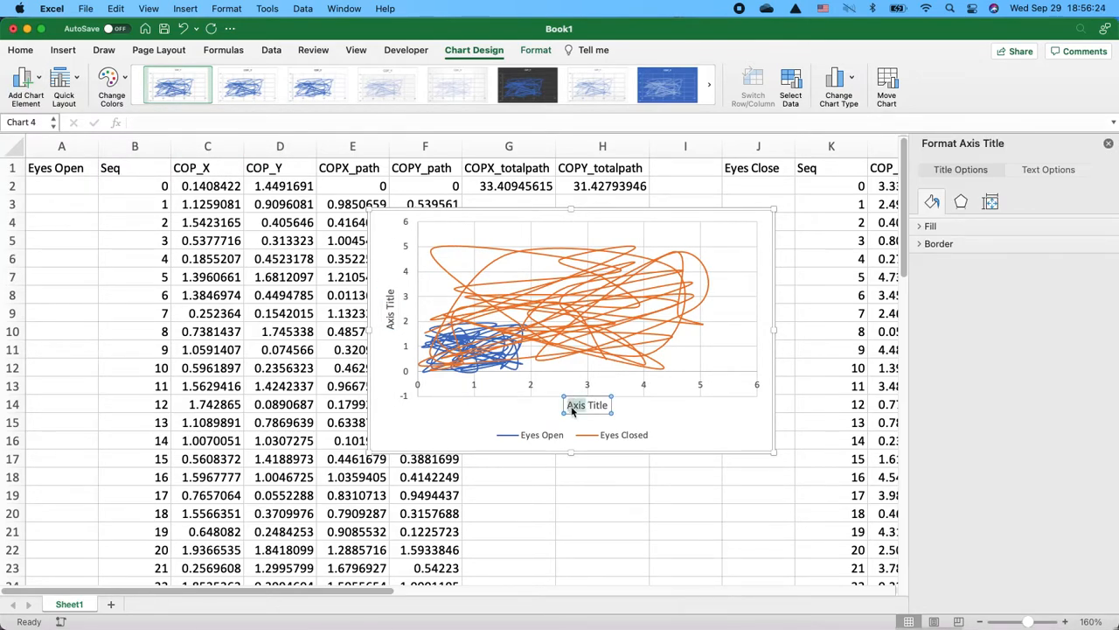
type("COP_X [mm]")
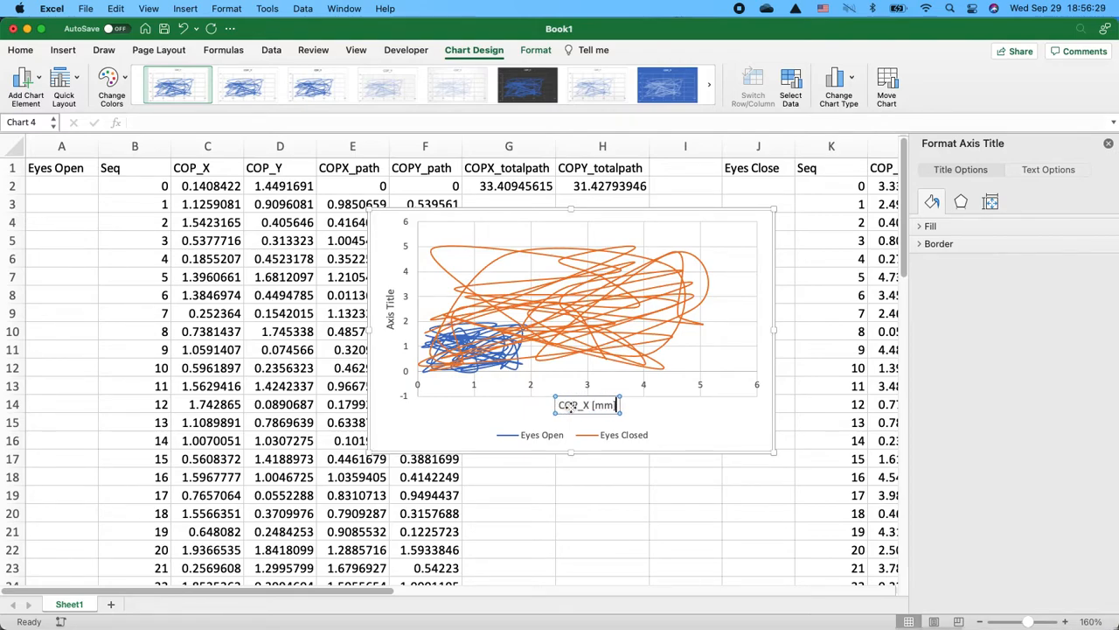
- Rename the vertical axis title to COP_Y [mm] and close the formatting pane
left_click(390, 310)
triple_click(390, 309)
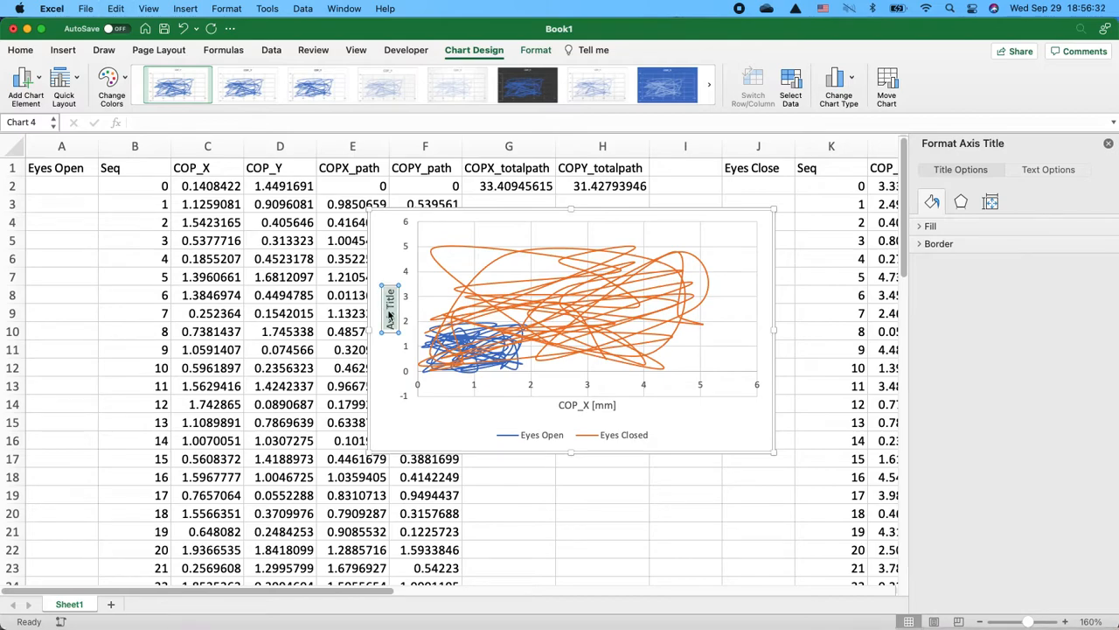
type("COP_Y")
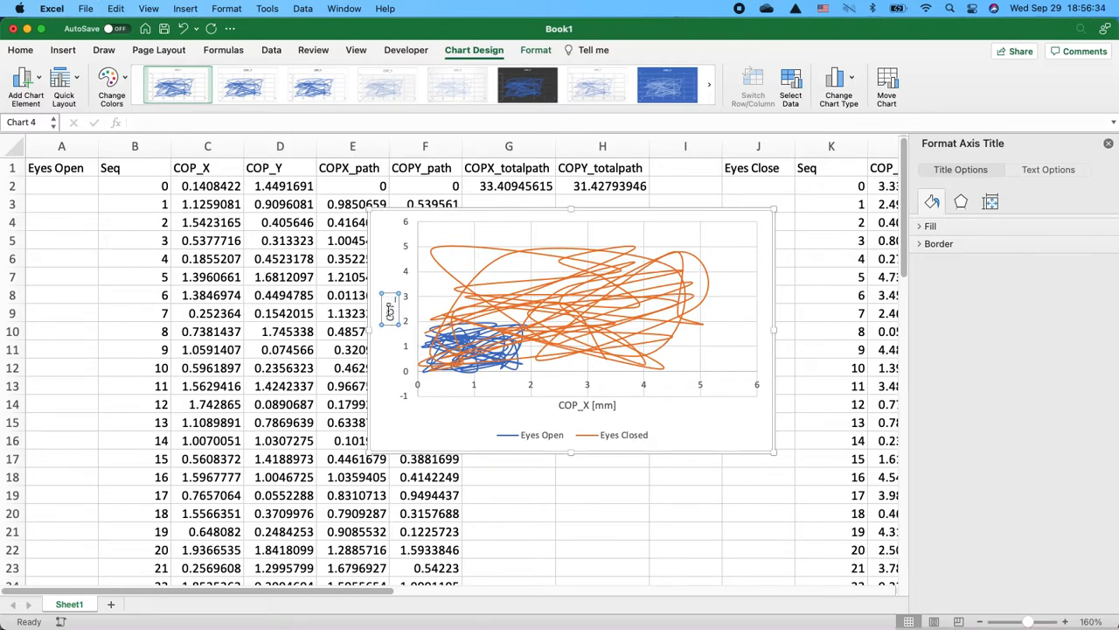
type(" [mm]")
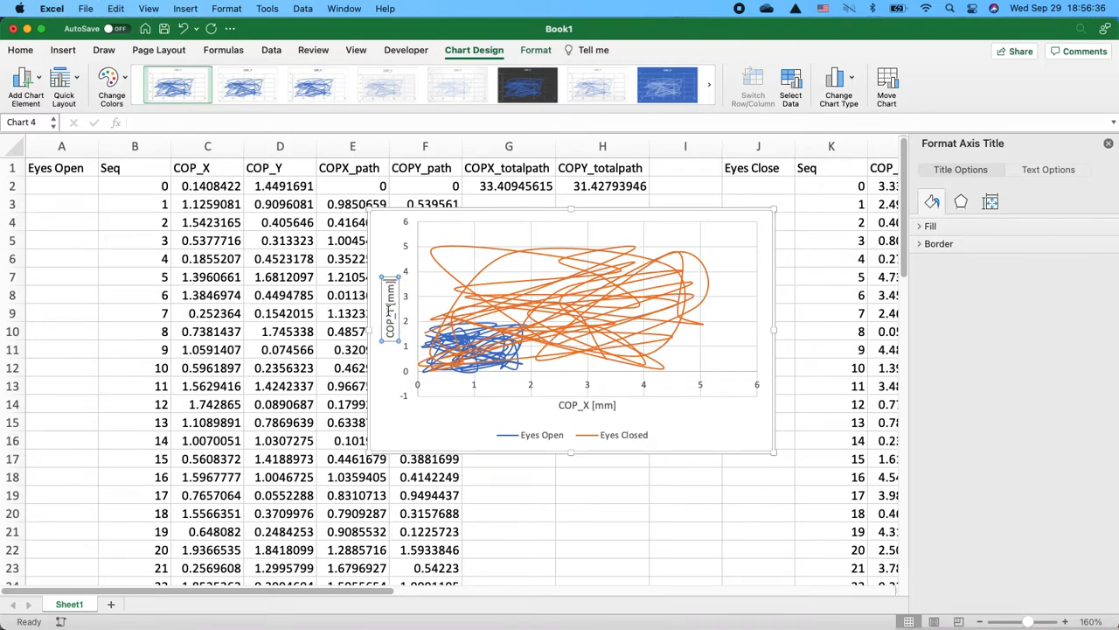
left_click(699, 480)
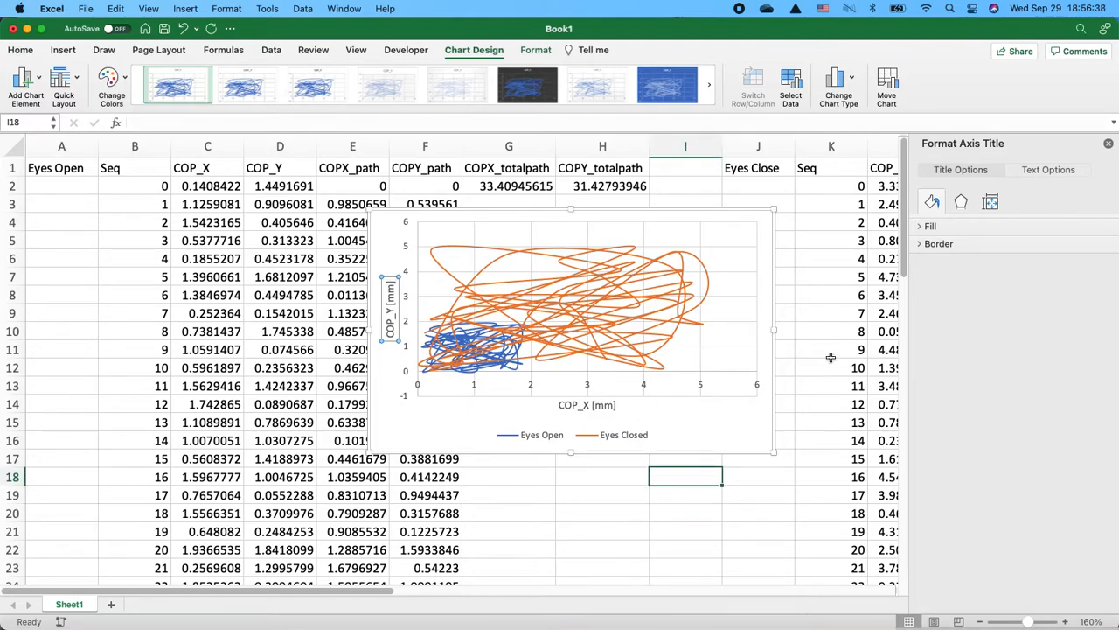
left_click(1107, 144)
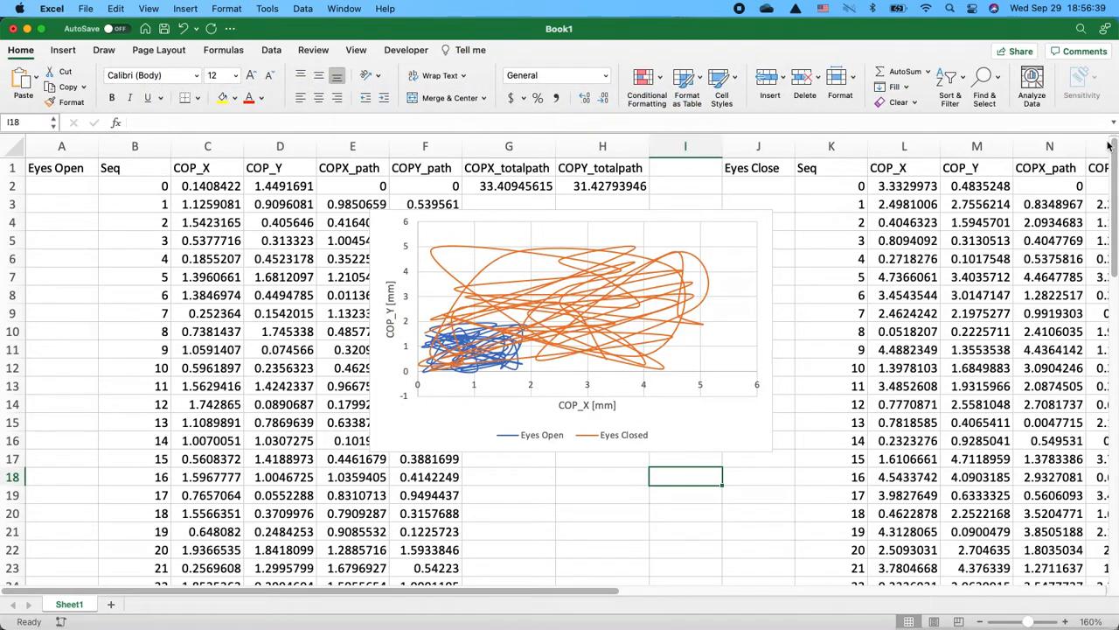
- Open the chart's data source to review its Eyes Open and Eyes Closed series
left_click(710, 263)
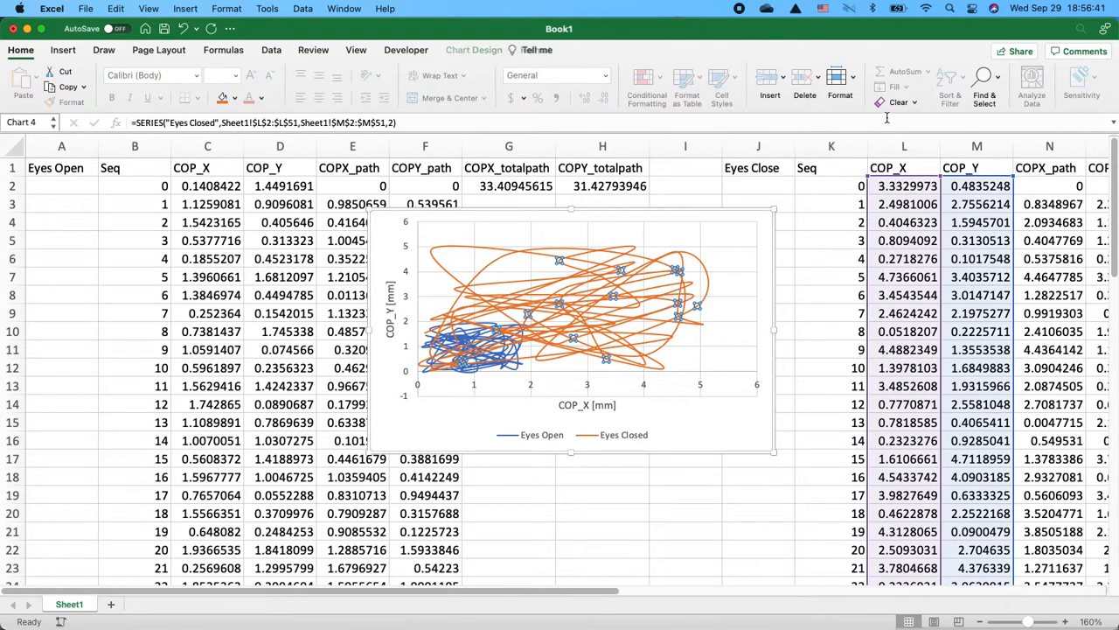
left_click(463, 49)
left_click(792, 81)
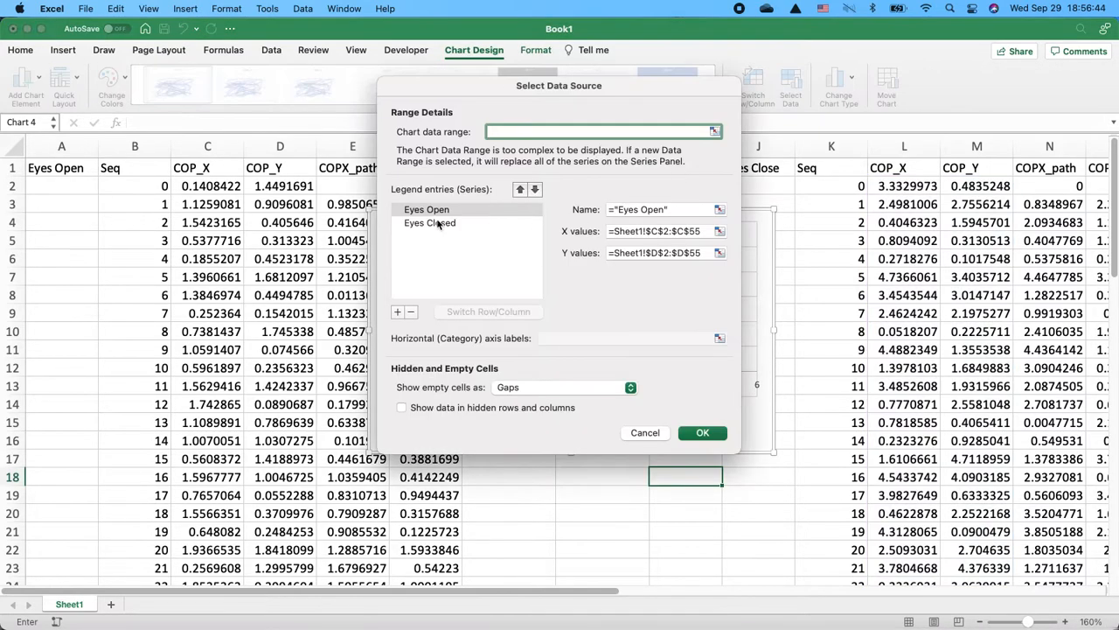
left_click(437, 249)
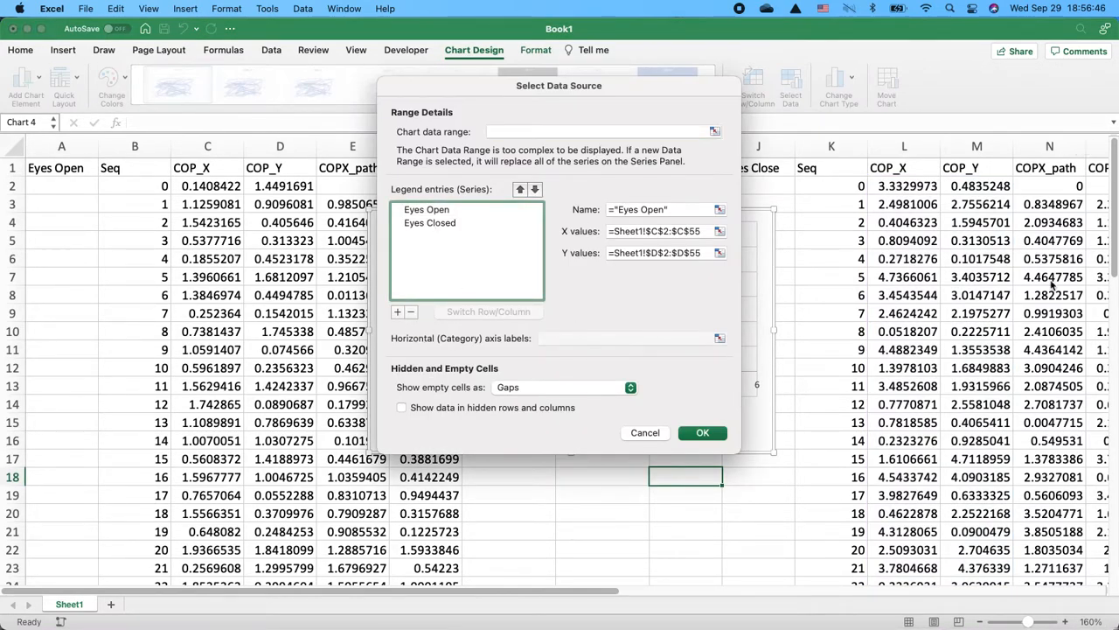
left_click(689, 437)
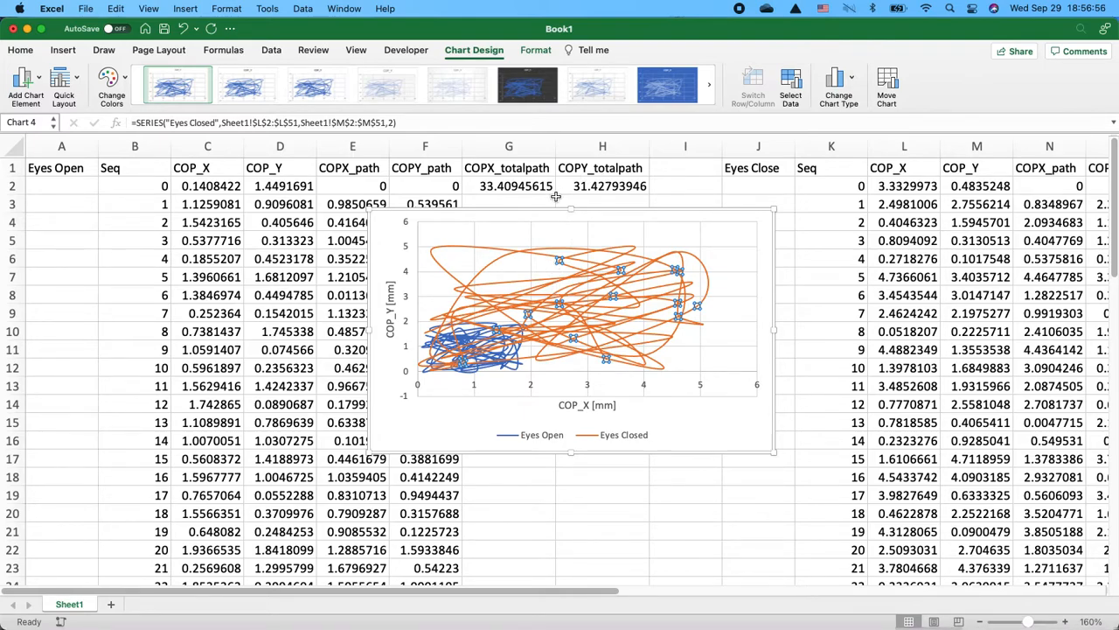
- Select the eyes-open COPX_totalpath and COPY_totalpath cells to compare them with the eyes-closed totals
scroll(555, 197, "right", 5)
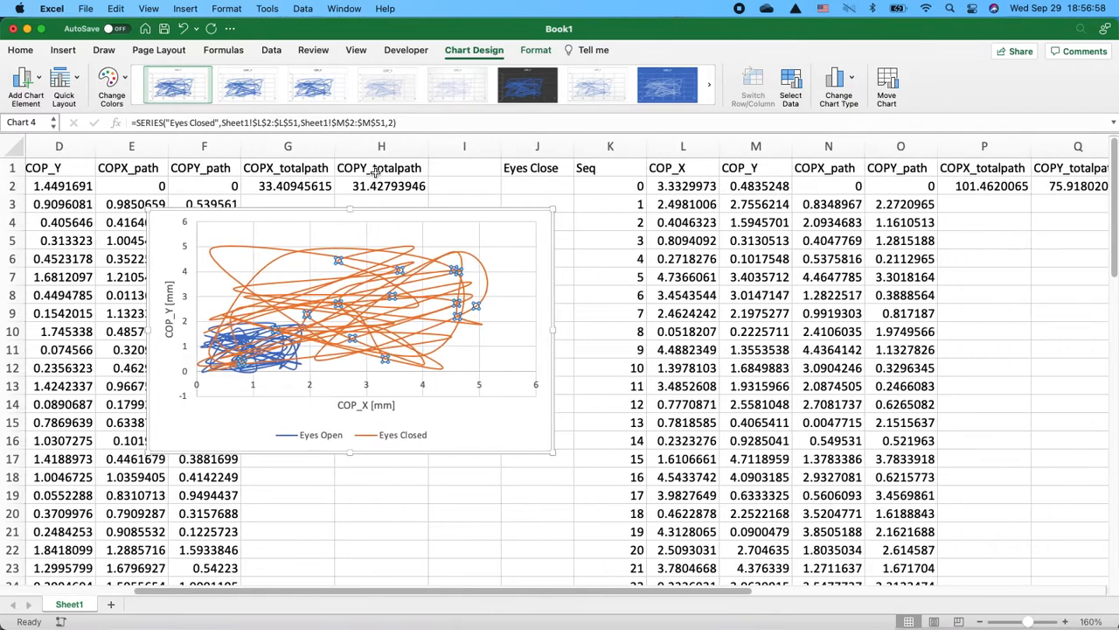
left_click(330, 166)
left_click_drag(332, 166, 381, 185)
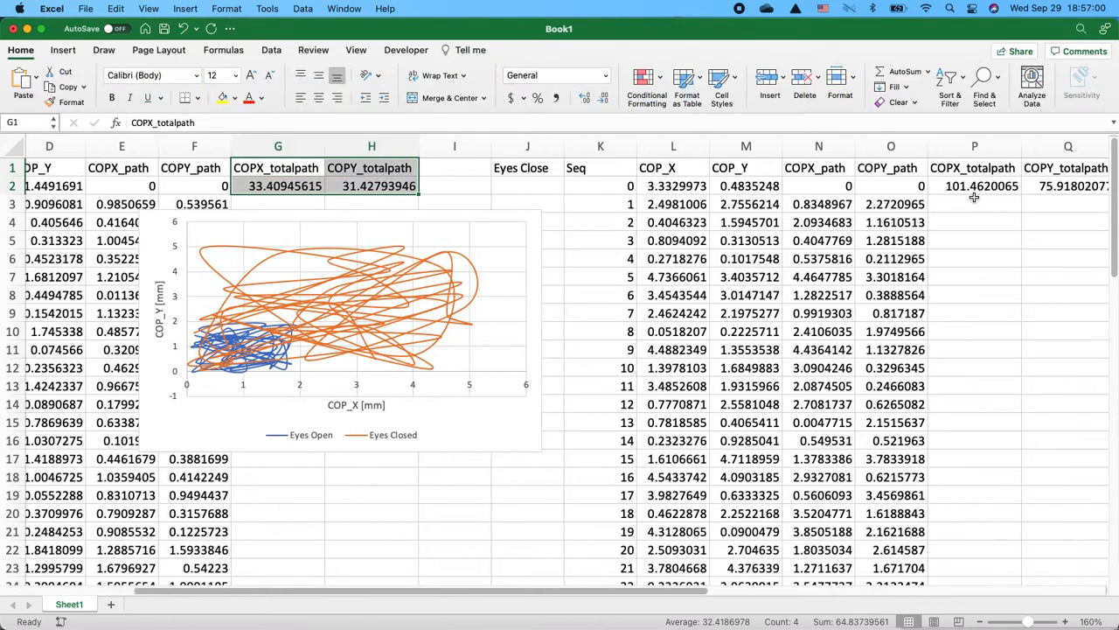
scroll(973, 198, "left", 5)
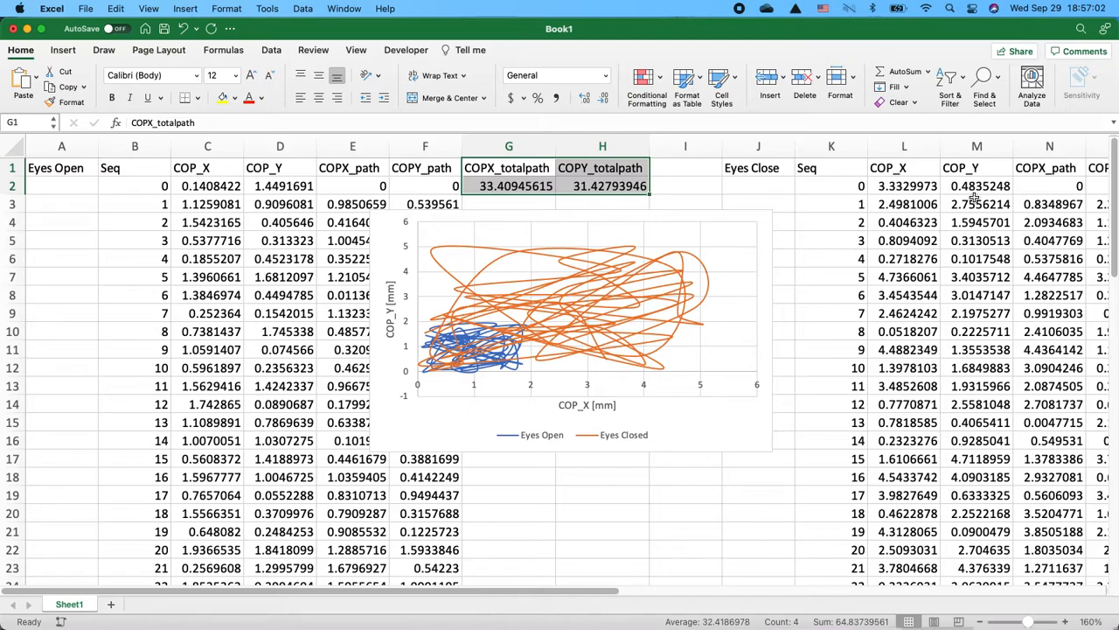